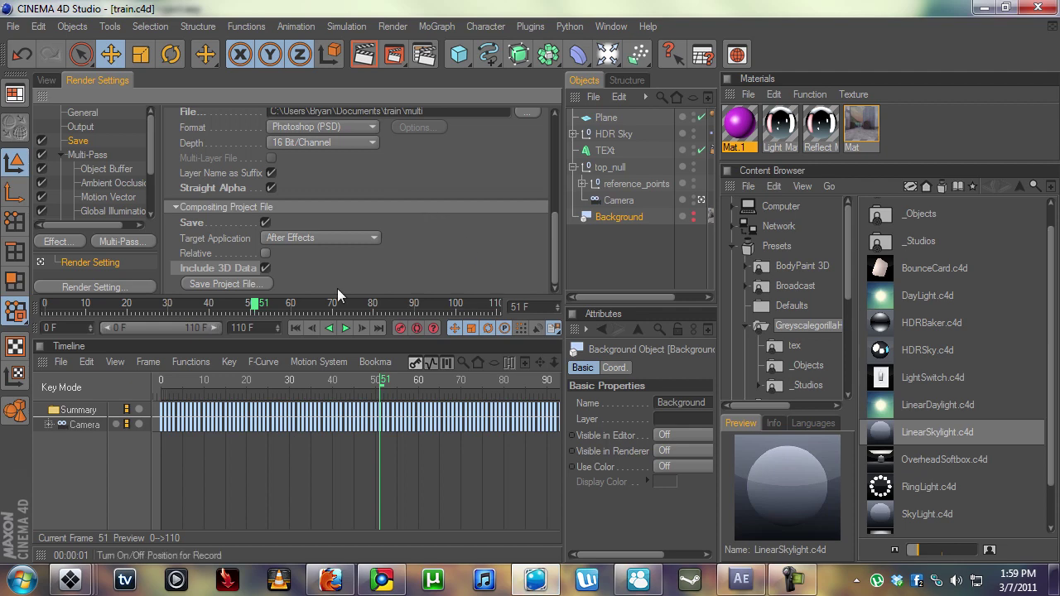
- Render a preview of frame 51 in the perspective viewport
left_click(47, 81)
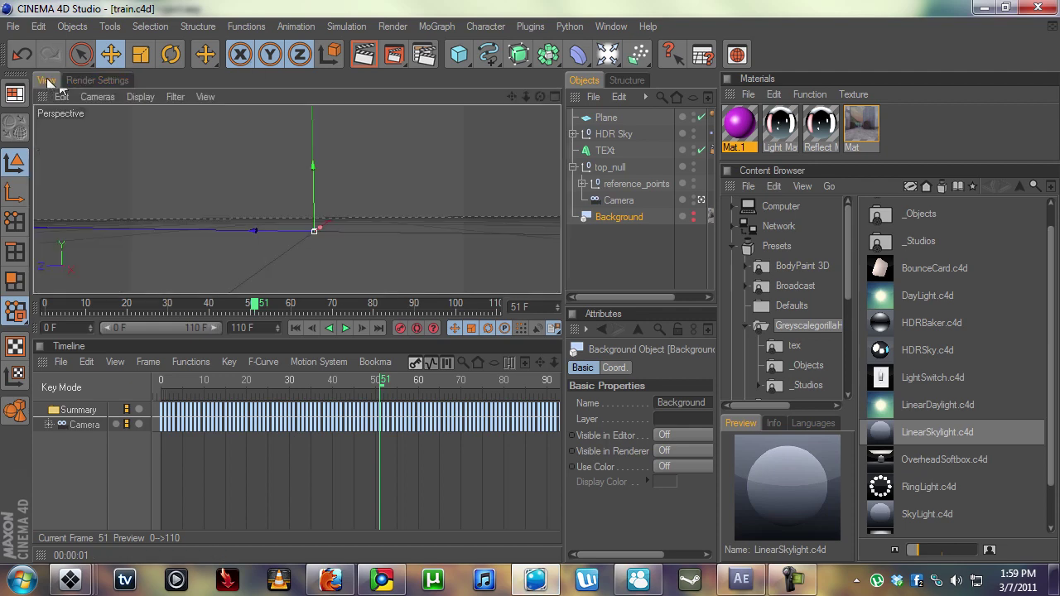
left_click(363, 54)
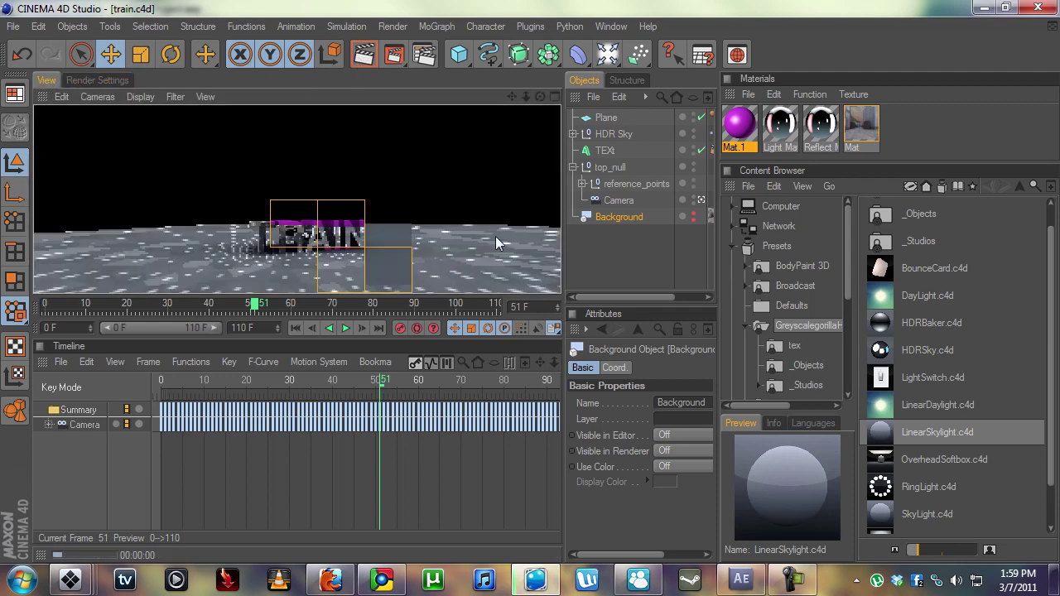
key("Escape")
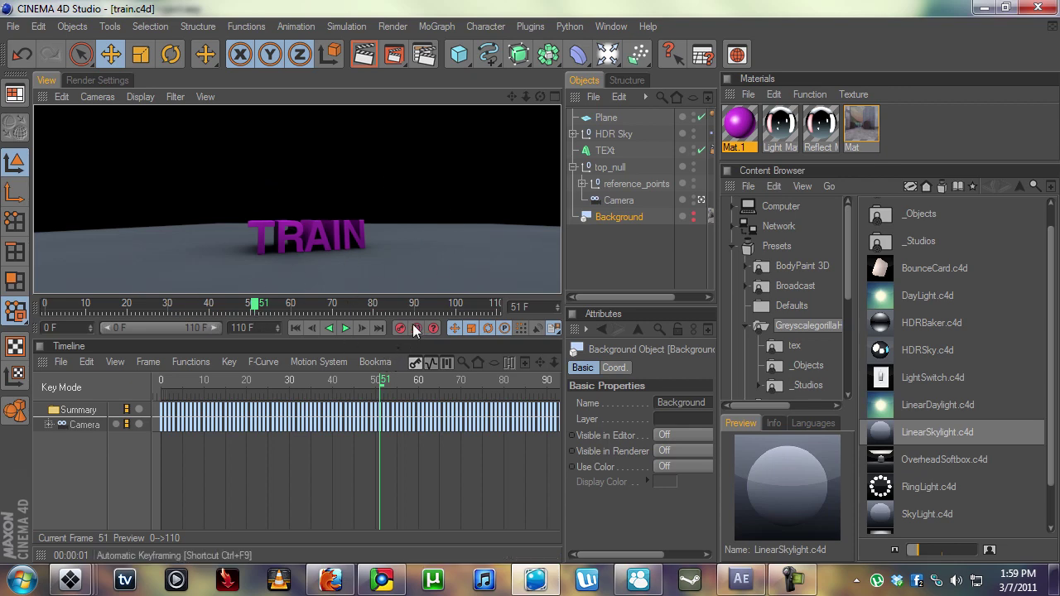
- Open the render1 folder window and locate the render1.aec compositing file
mouse_move(70, 579)
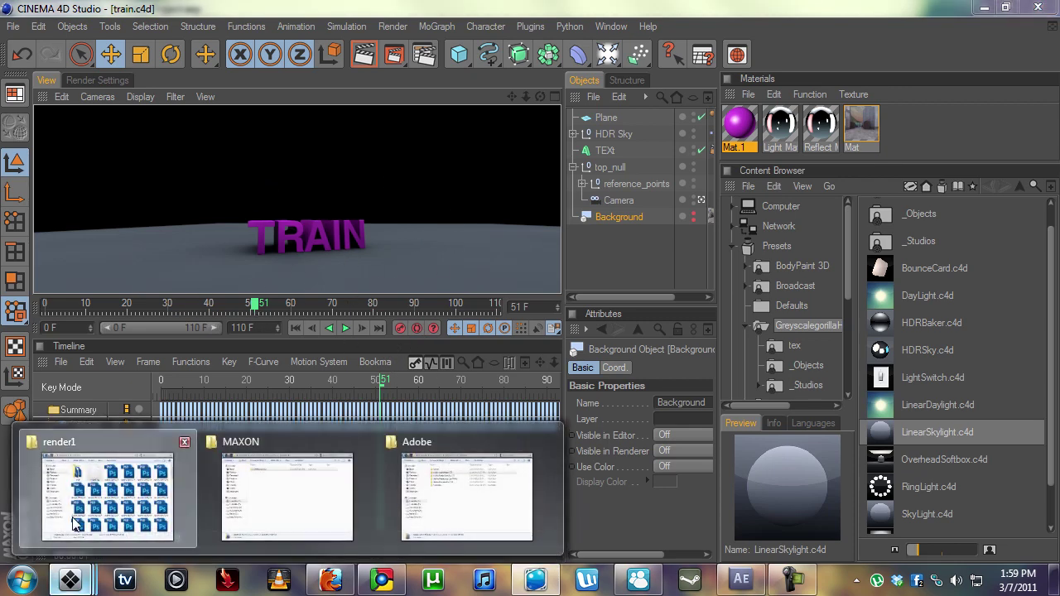
left_click(87, 488)
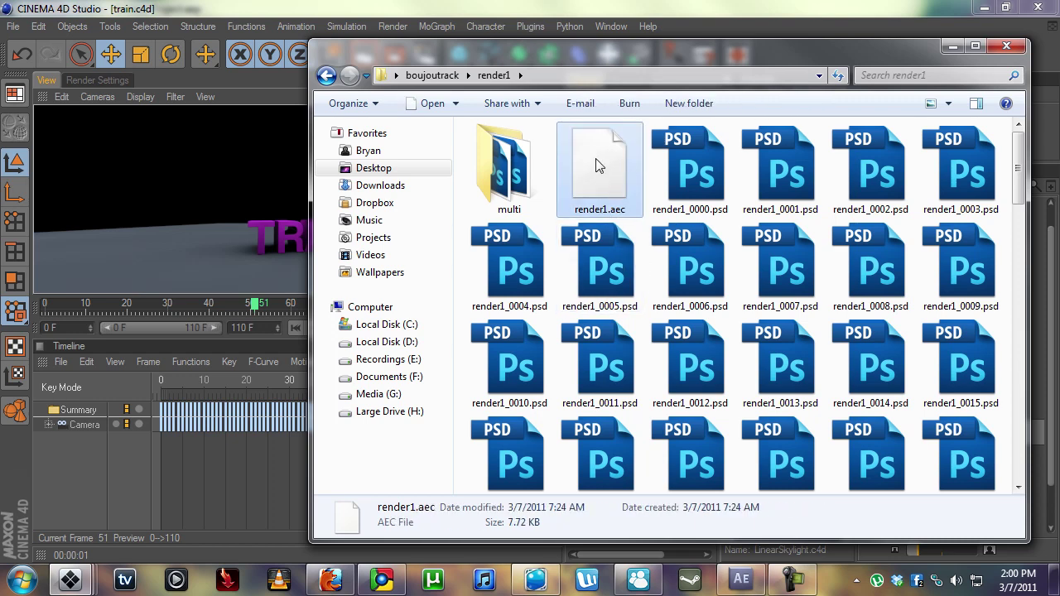
mouse_move(602, 170)
left_mouse_down()
mouse_move(609, 228)
mouse_move(766, 538)
mouse_move(661, 346)
mouse_move(617, 165)
left_mouse_up()
scroll(623, 267, "up", 1)
- Browse the MAXON folder to CINEMA 4D R12 > Exchange Plugins > aftereffects > Win
left_click(71, 580)
left_click_drag(71, 580, 315, 113)
double_click(260, 147)
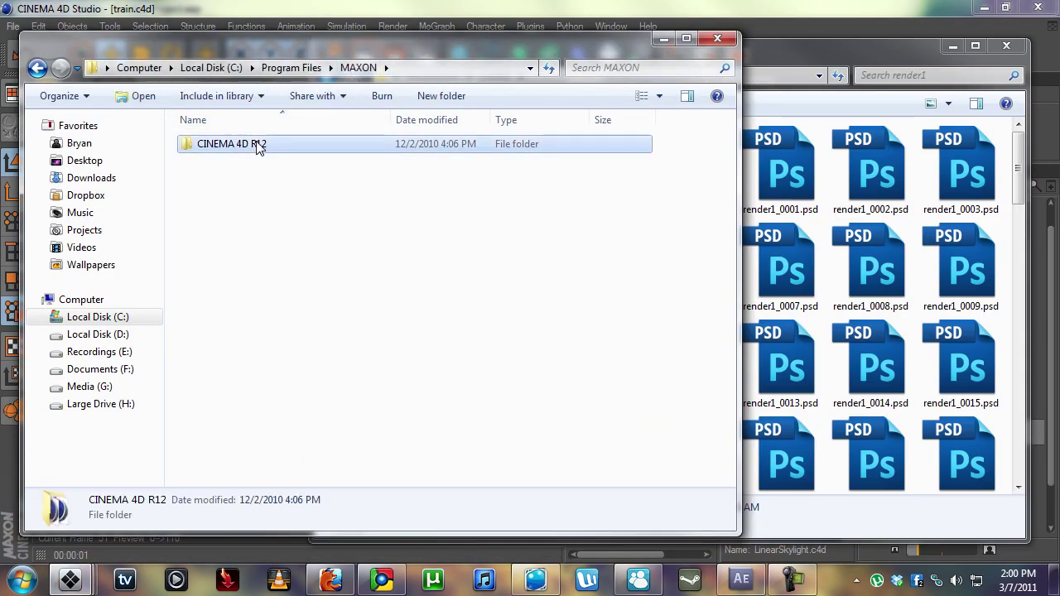
double_click(265, 146)
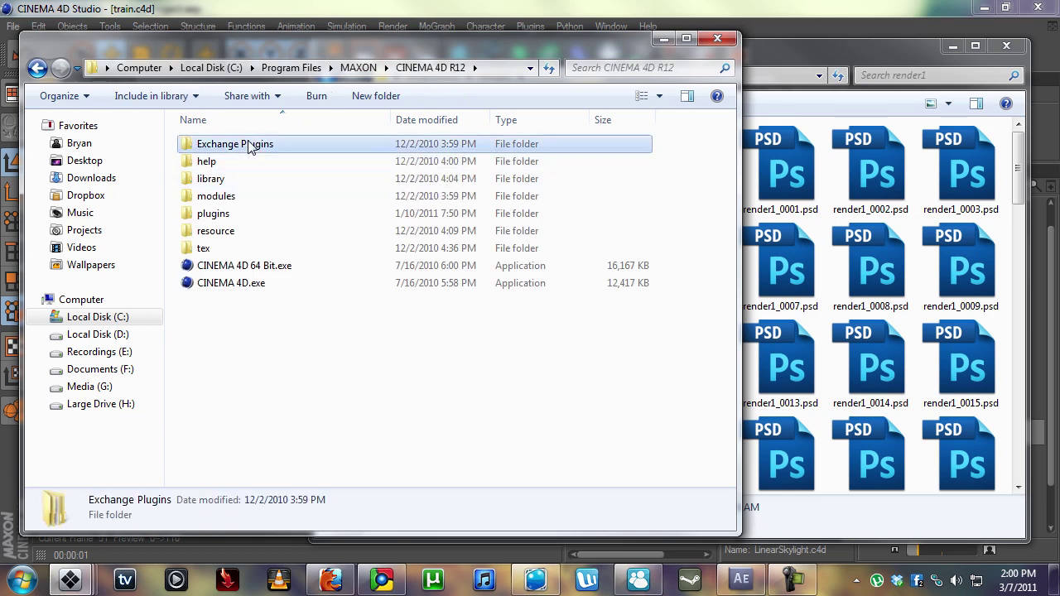
double_click(240, 162)
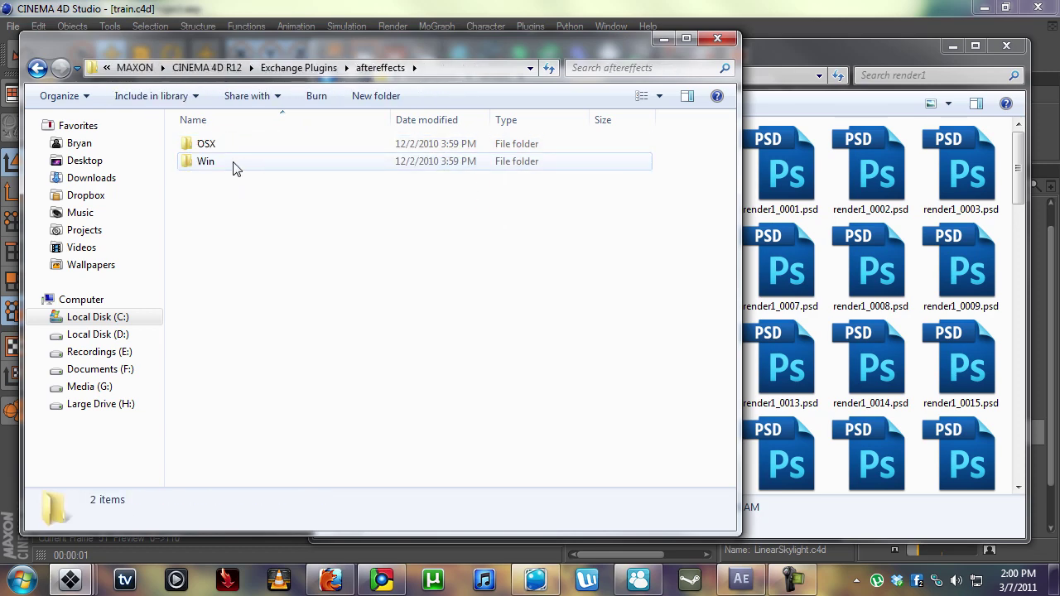
double_click(224, 162)
- Copy the Cinema4DAE.aex plug-in from the CS5 folder
left_click(229, 147)
left_click_drag(307, 215, 204, 149)
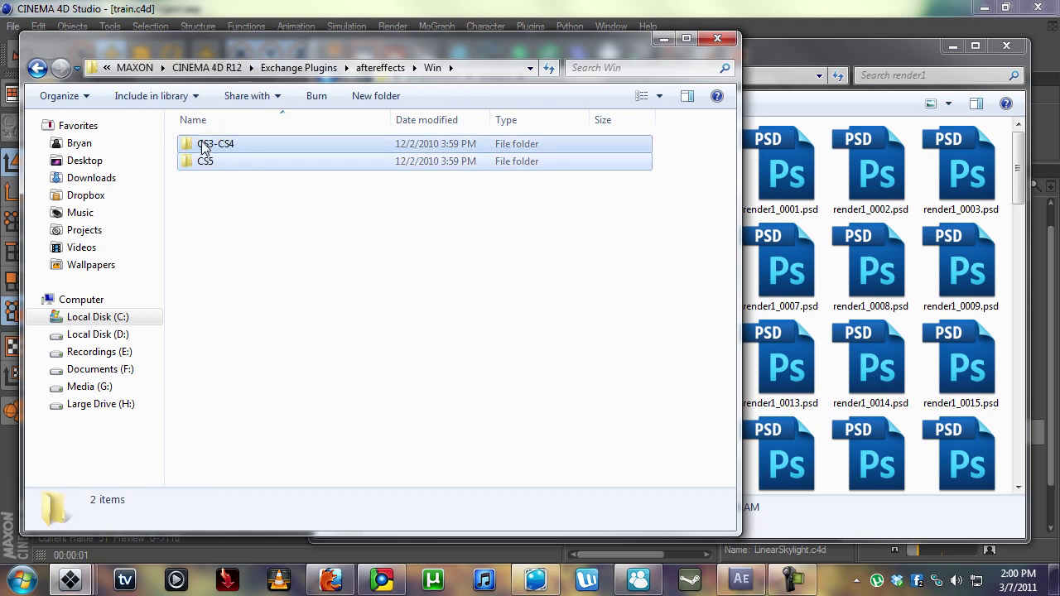
left_click_drag(333, 236, 199, 143)
left_click(232, 146)
left_click(223, 163)
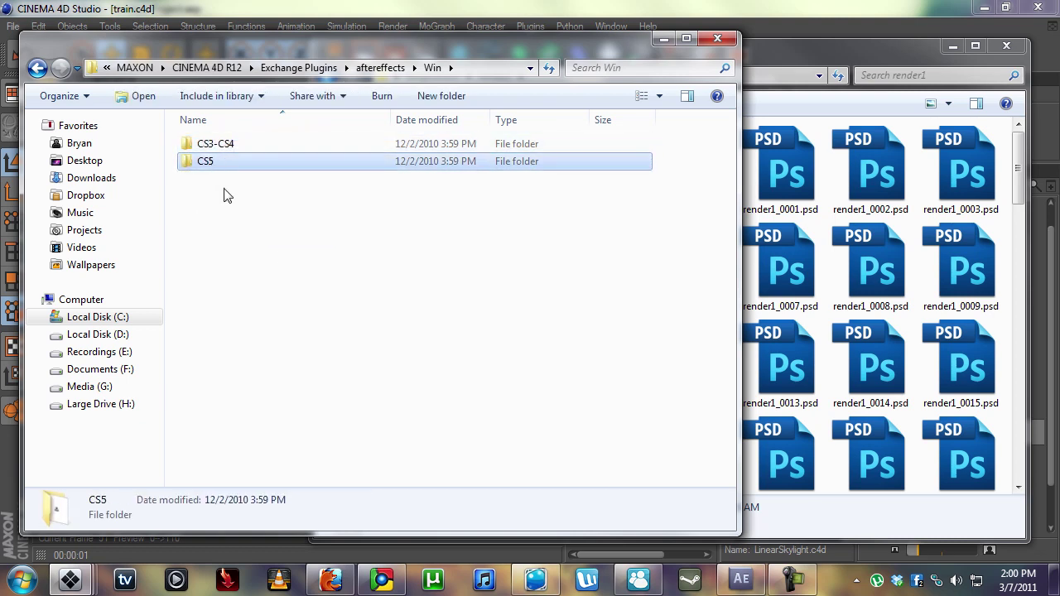
left_click(223, 194)
double_click(234, 166)
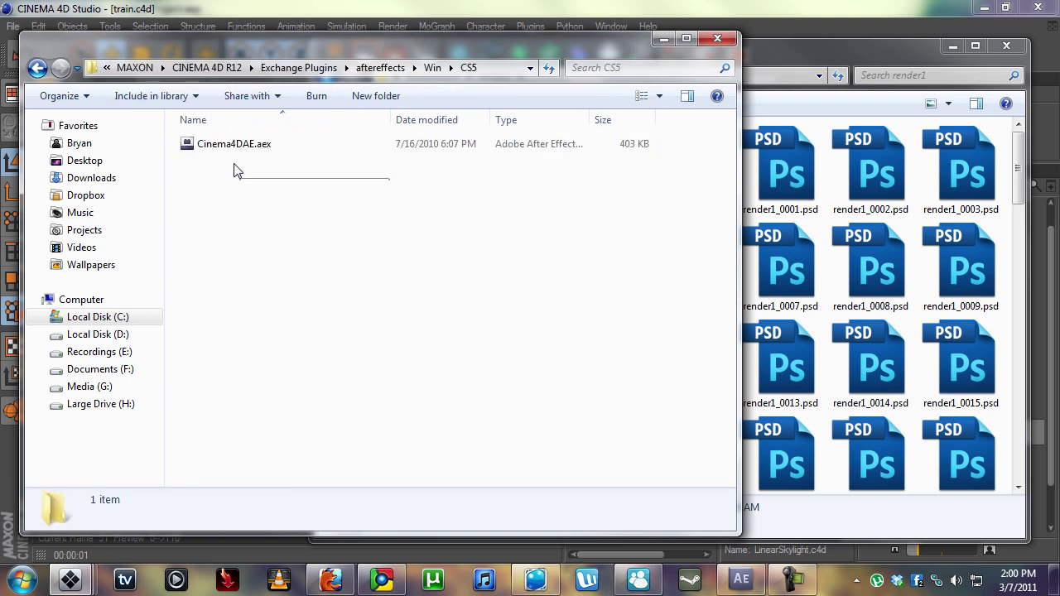
left_click(232, 152)
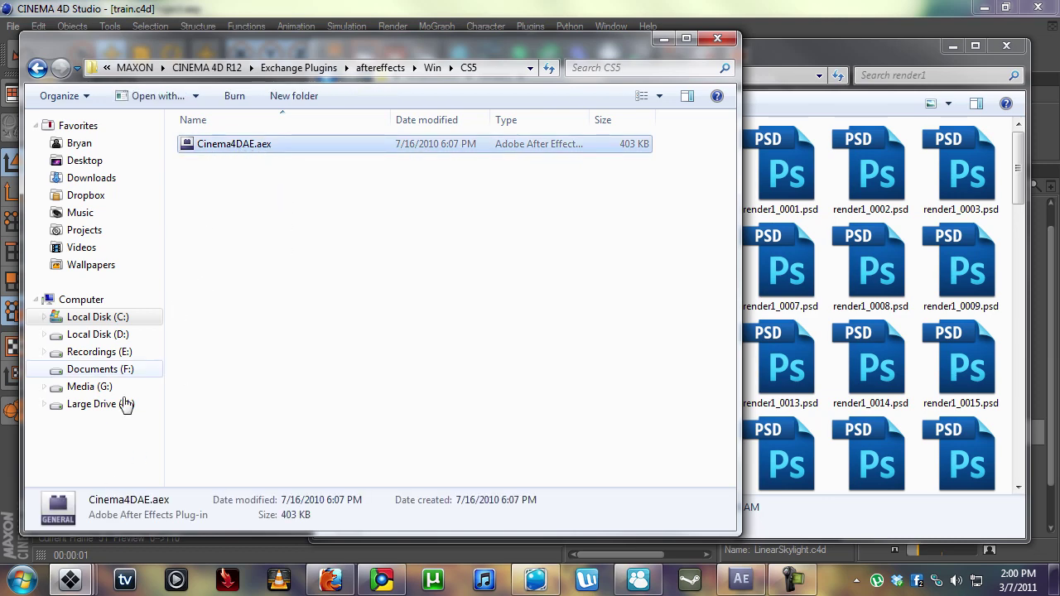
right_click(254, 146)
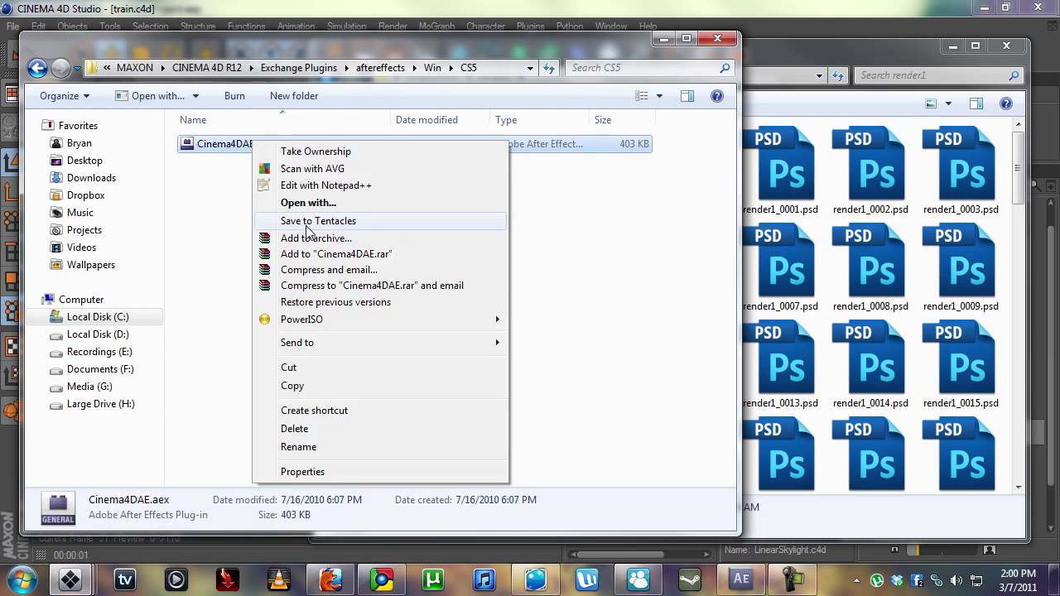
left_click(288, 385)
- In the Adobe folder window, open Adobe After Effects CS5 > Support Files > Plug-ins
mouse_move(81, 586)
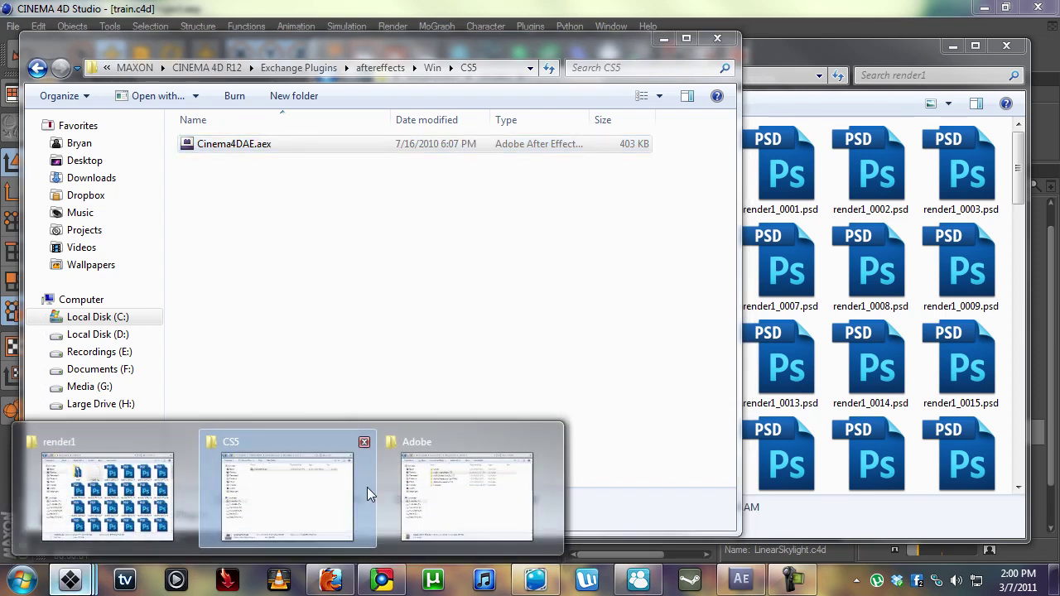
left_click(463, 497)
double_click(501, 164)
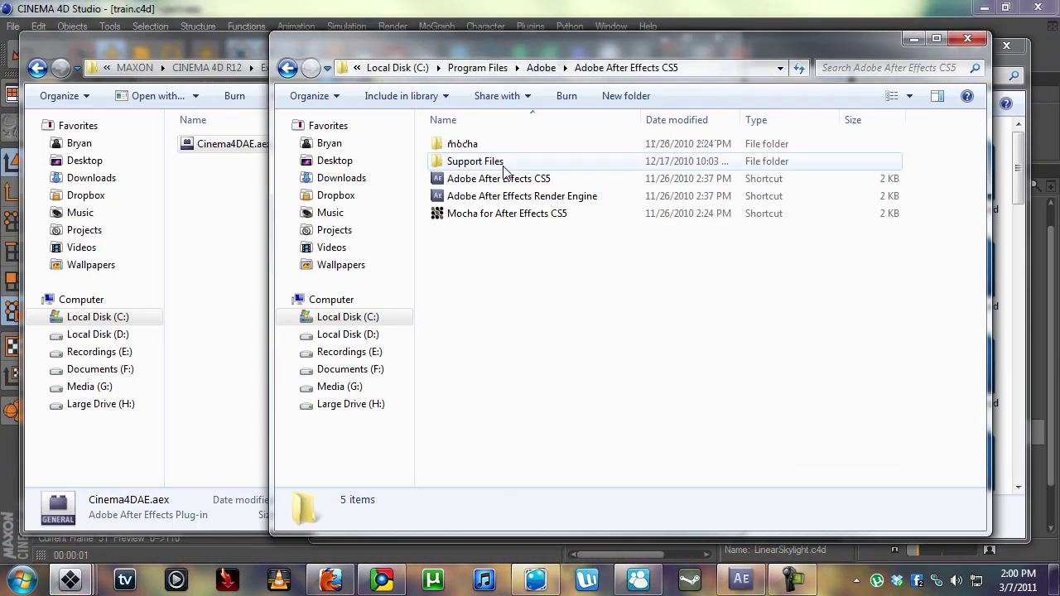
double_click(501, 162)
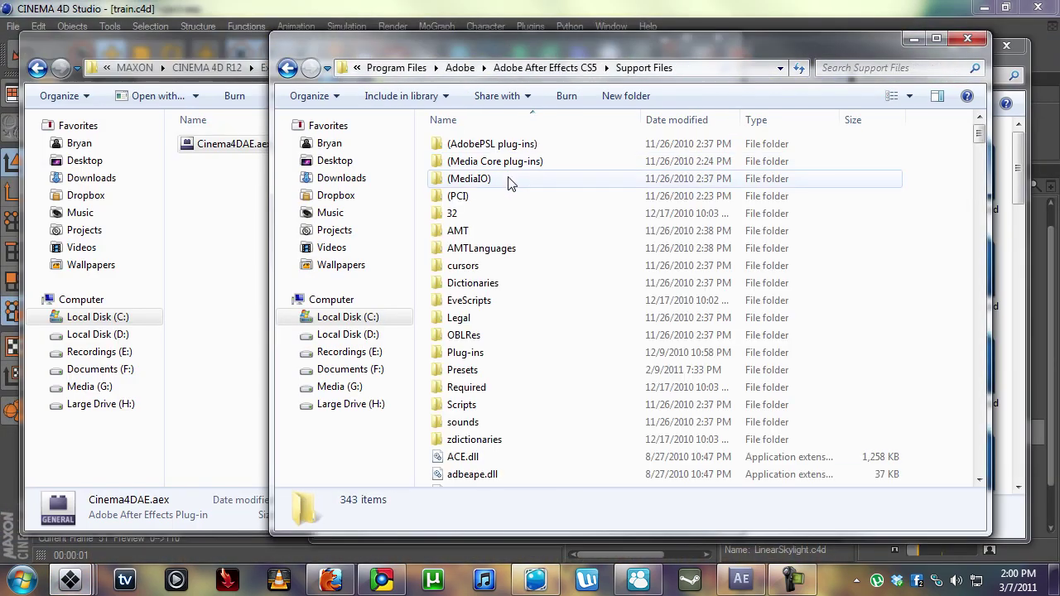
double_click(465, 353)
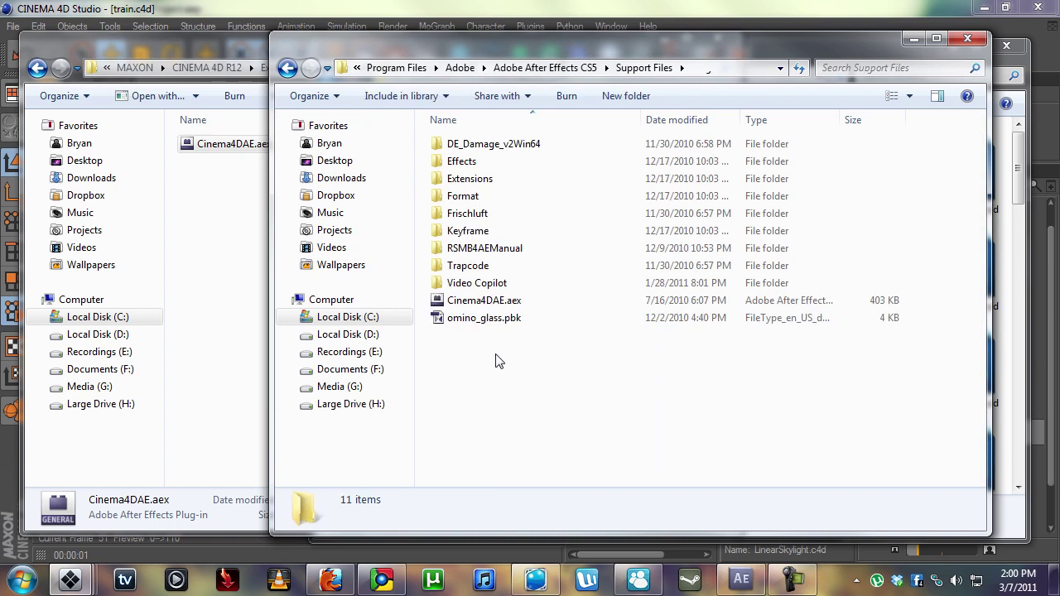
- Check the Plug-ins folder for Cinema4DAE.aex and return to the render1 folder window
right_click(518, 391)
left_click(483, 300)
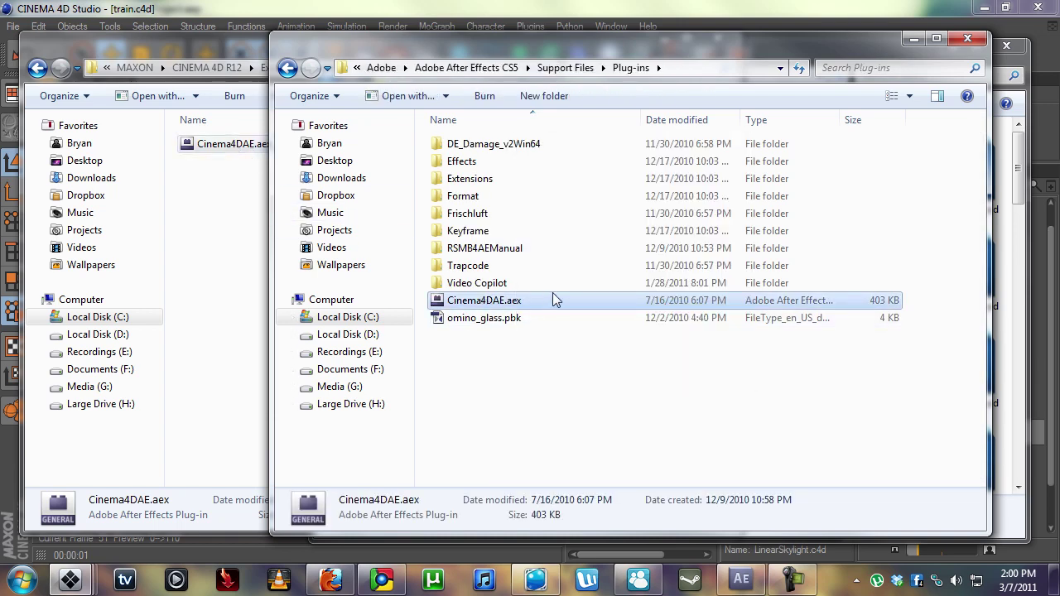
left_click(662, 383)
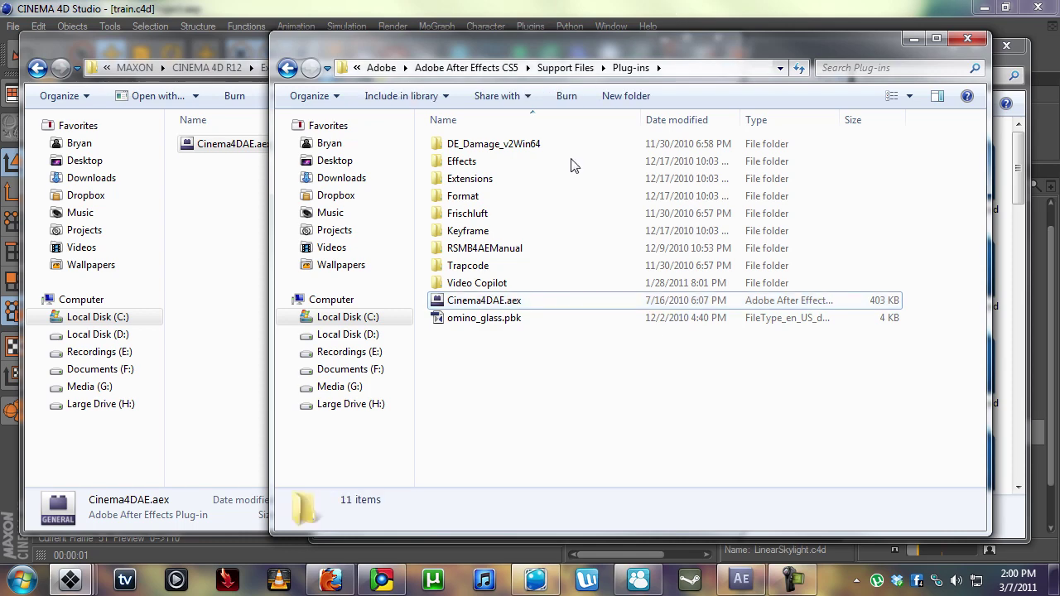
mouse_move(90, 583)
left_click(120, 477)
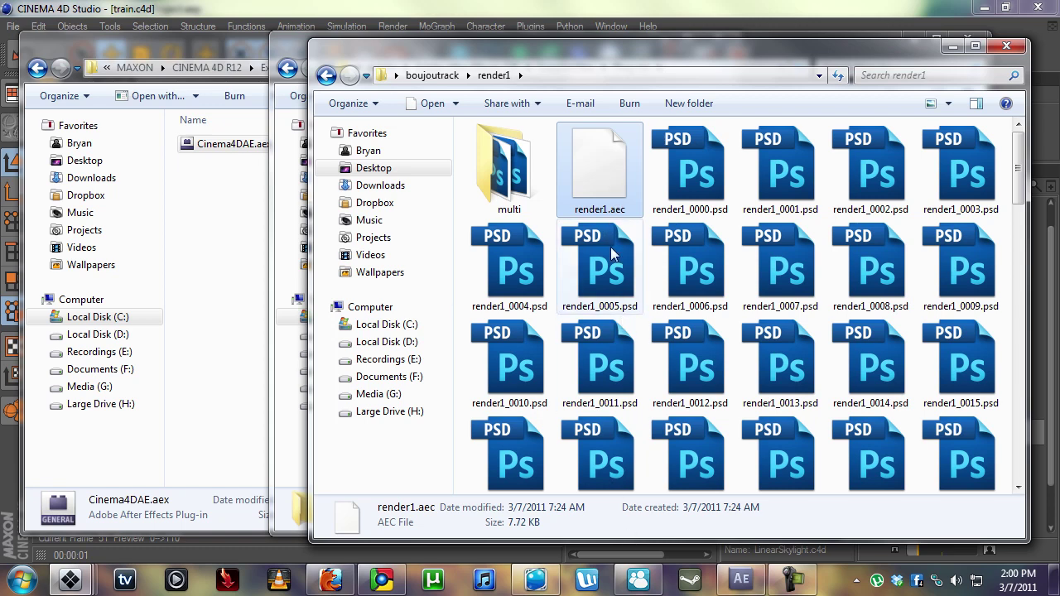
- Switch to CINEMA 4D and review the Multi-Pass Image and Compositing Project File options in the render save settings
left_click(535, 580)
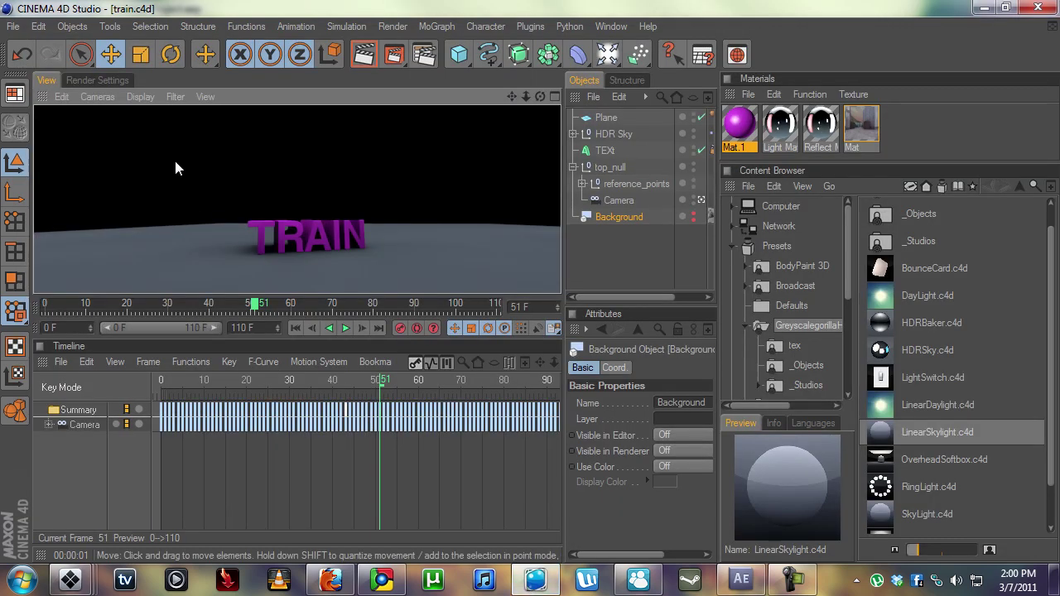
left_click(98, 80)
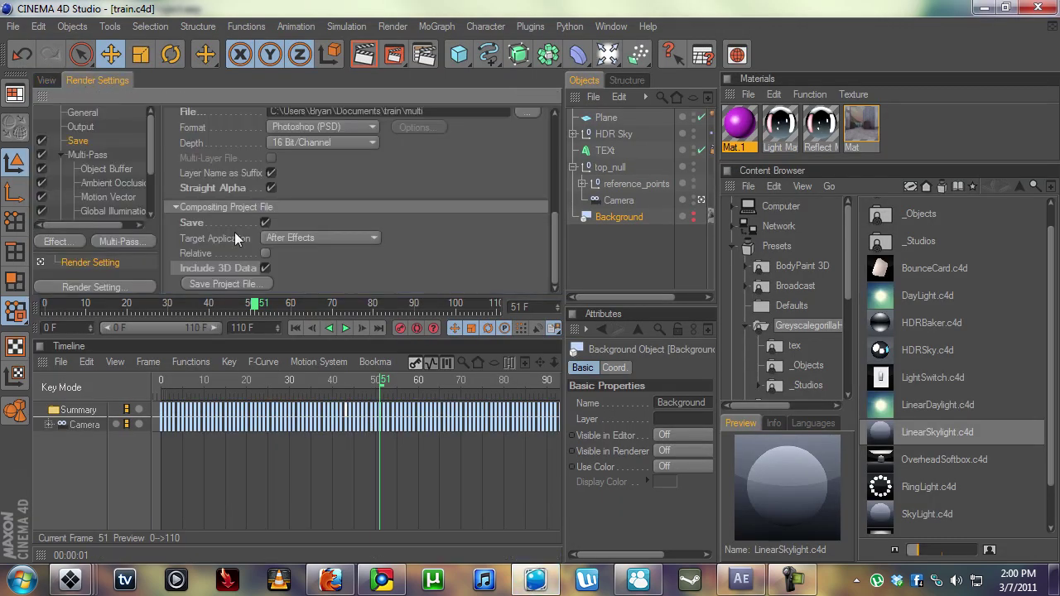
left_click(84, 155)
left_click(77, 141)
scroll(373, 239, "down", 5)
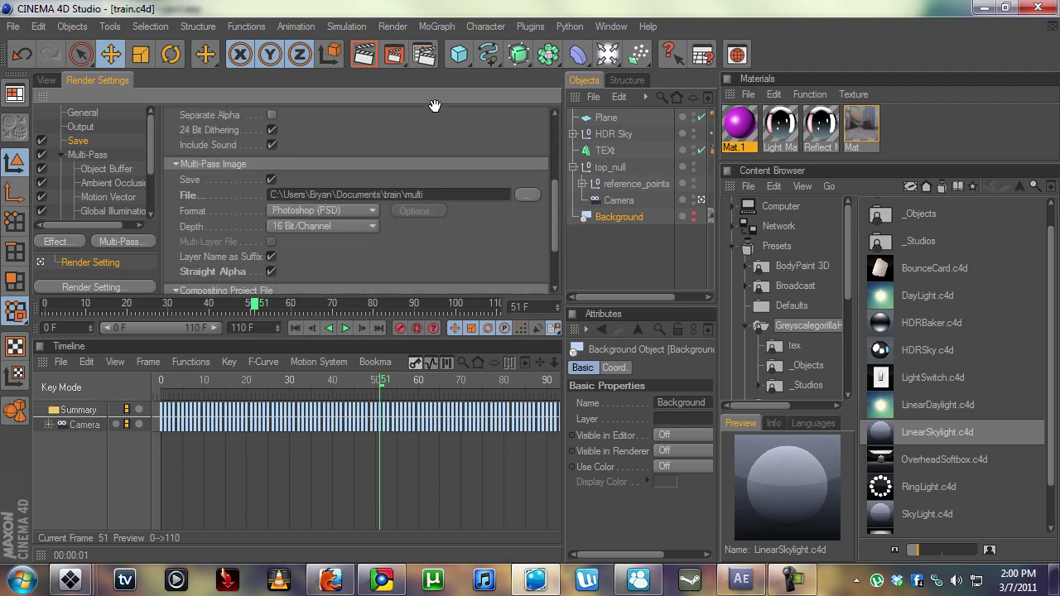
scroll(461, 227, "down", 3)
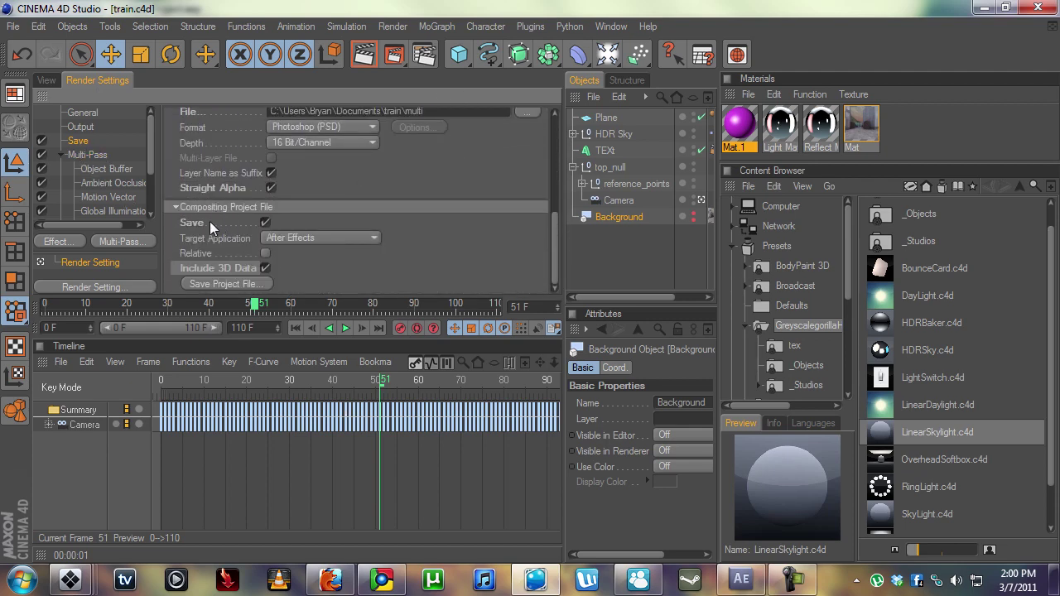
left_click(227, 284)
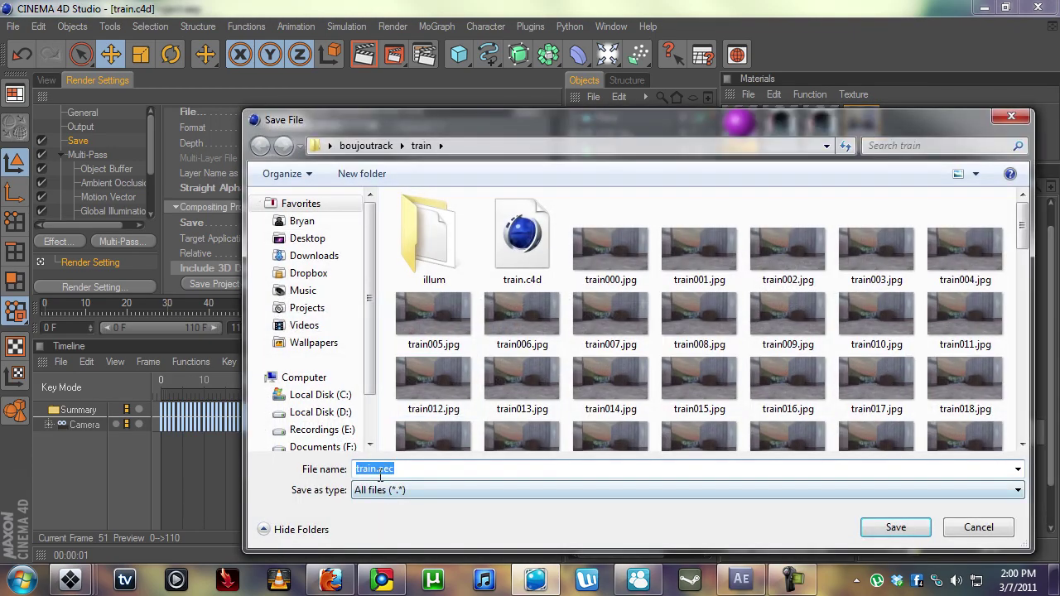
left_click_drag(394, 470, 386, 470)
left_click(977, 527)
- Import render1.aec from the render1 folder into the After Effects project
mouse_move(70, 579)
left_click(121, 497)
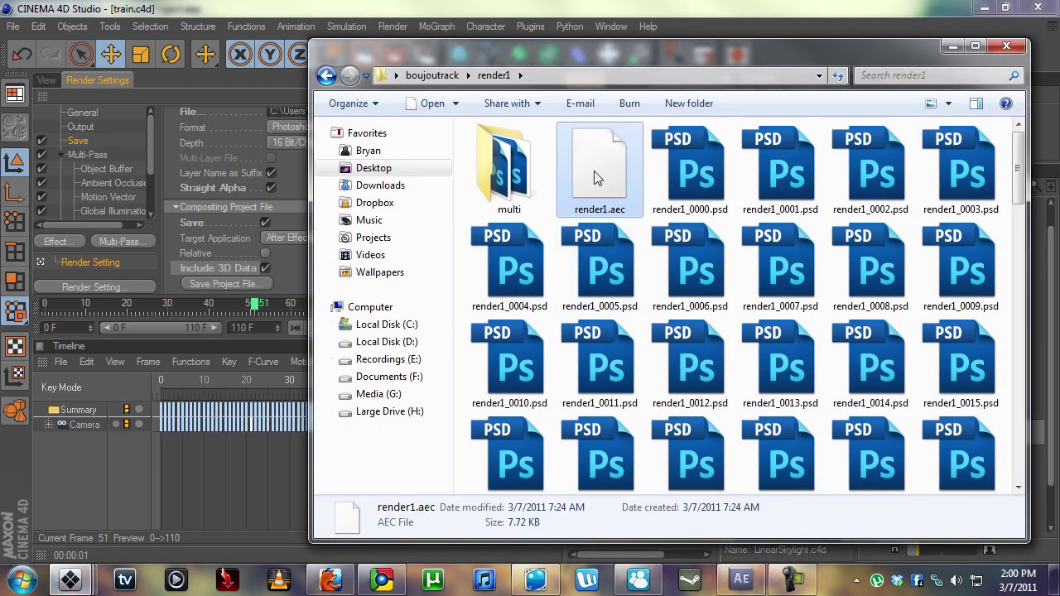
left_click_drag(594, 171, 109, 273)
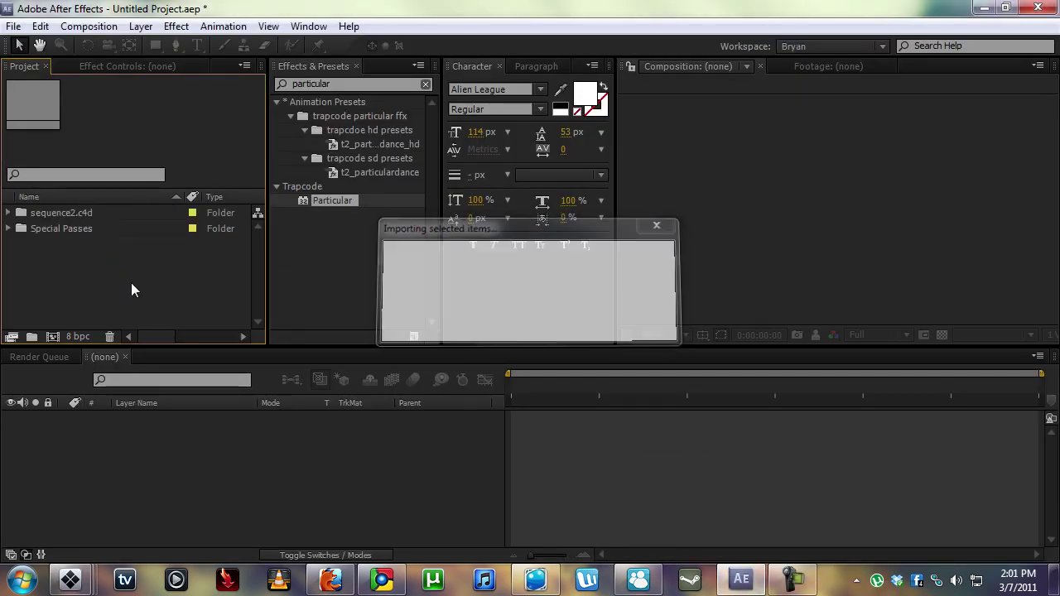
- Expand the imported sequence2.c4d and Special Passes folders and open the Camera+Light composition to inspect its camera layer
left_click(34, 213)
left_click(69, 230)
left_click(9, 229)
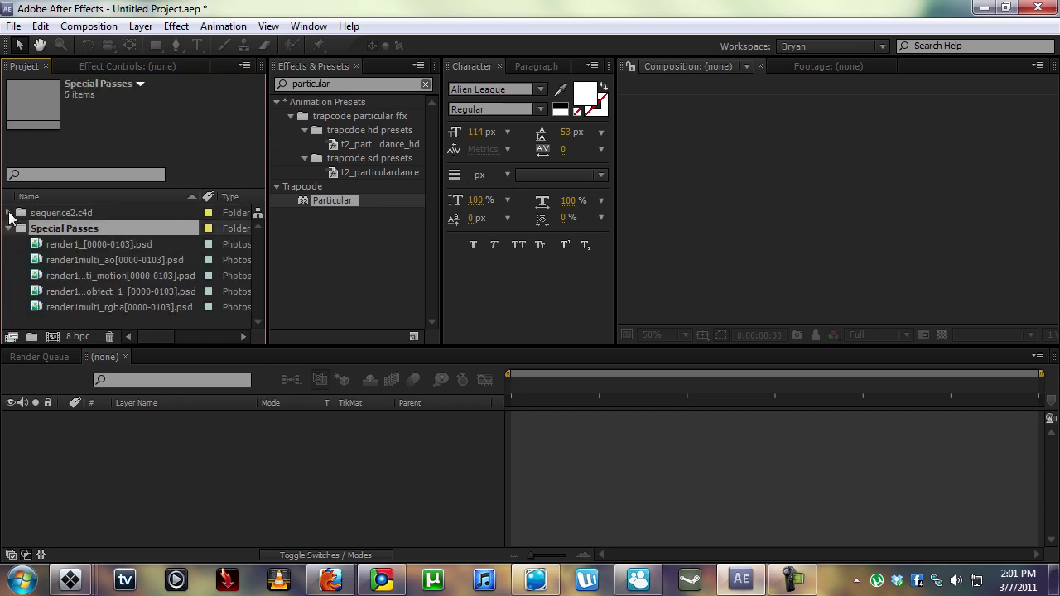
left_click(9, 213)
double_click(78, 228)
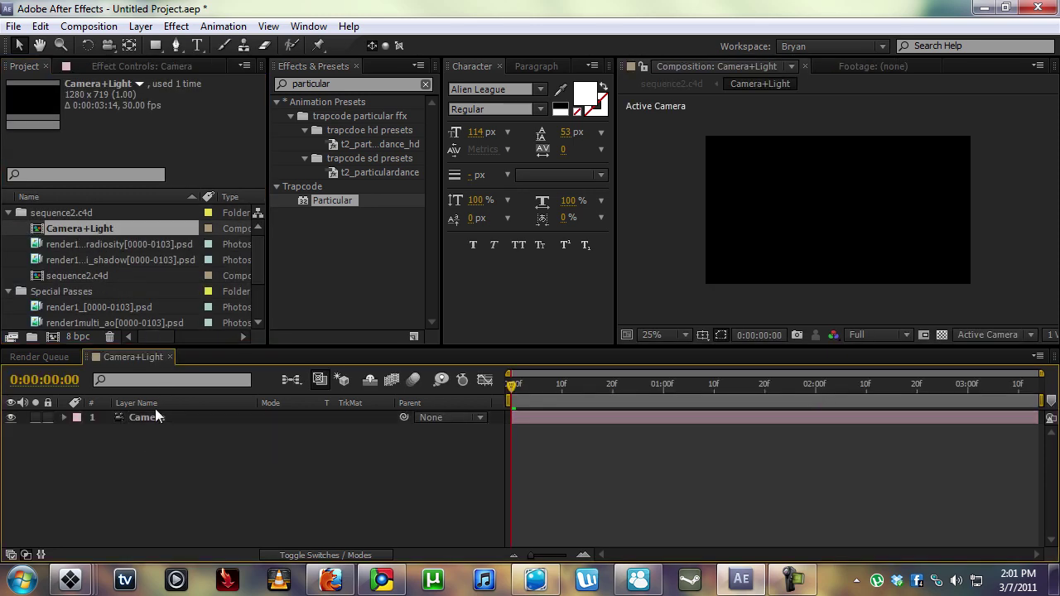
left_click(158, 417)
left_click(516, 428)
left_click_drag(517, 386, 680, 384)
- Delete the radiosity and shadow PSD sequences from the sequence2.c4d folder
left_click(89, 245)
left_click(109, 259)
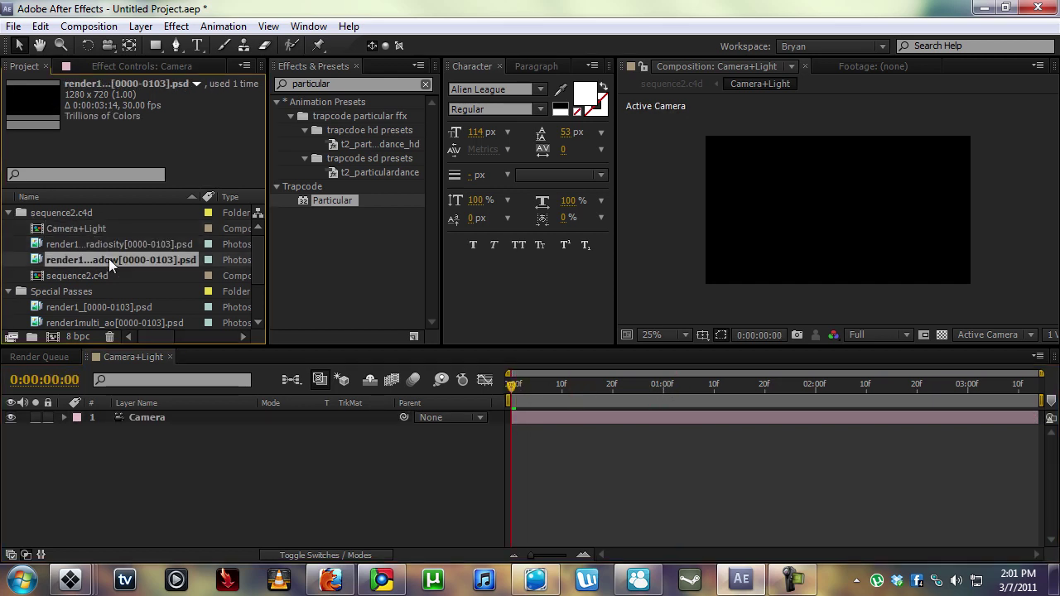
left_click(100, 249)
left_click(129, 260, "ctrl")
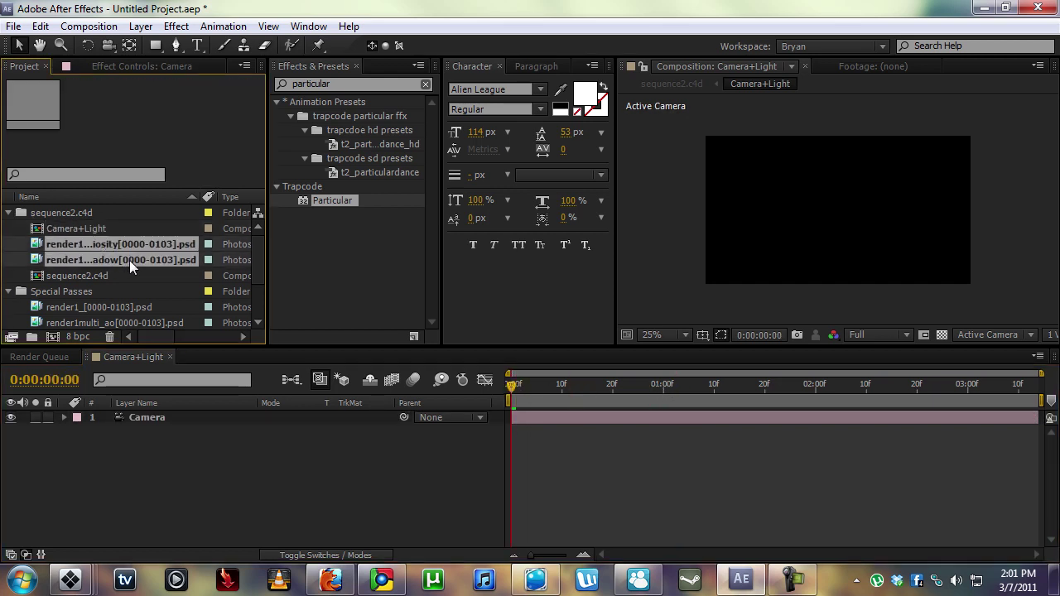
key("Delete")
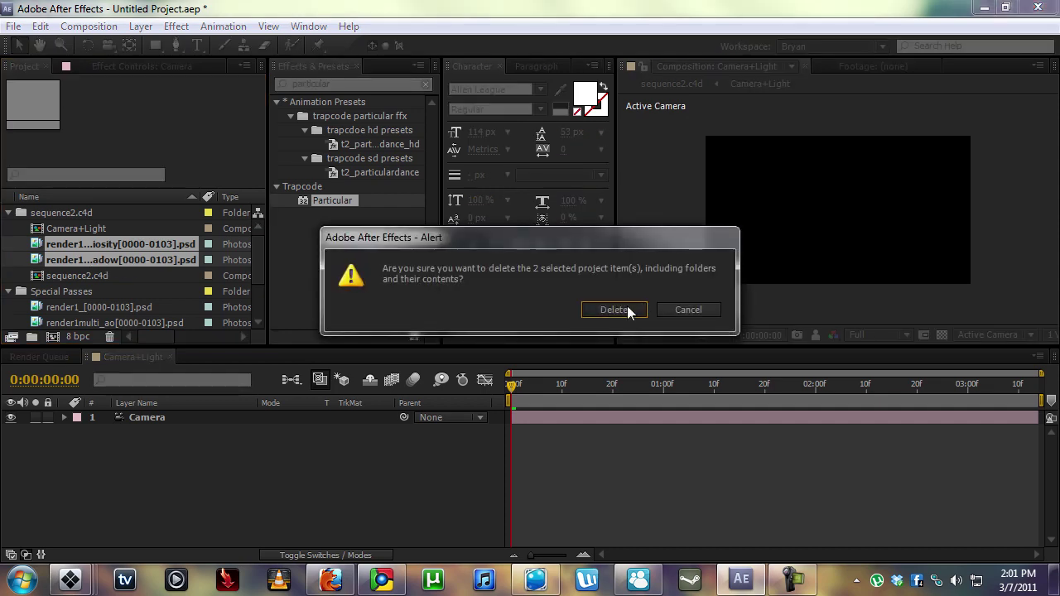
left_click(626, 310)
- Open the sequence2.c4d composition and rename it to train
left_click(80, 245)
double_click(94, 243)
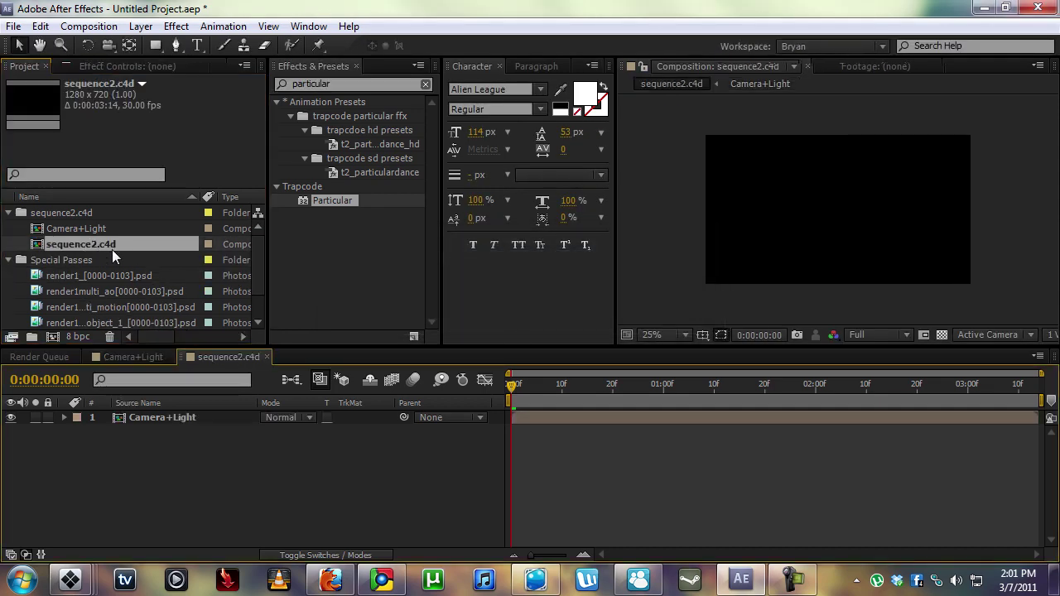
key("Return")
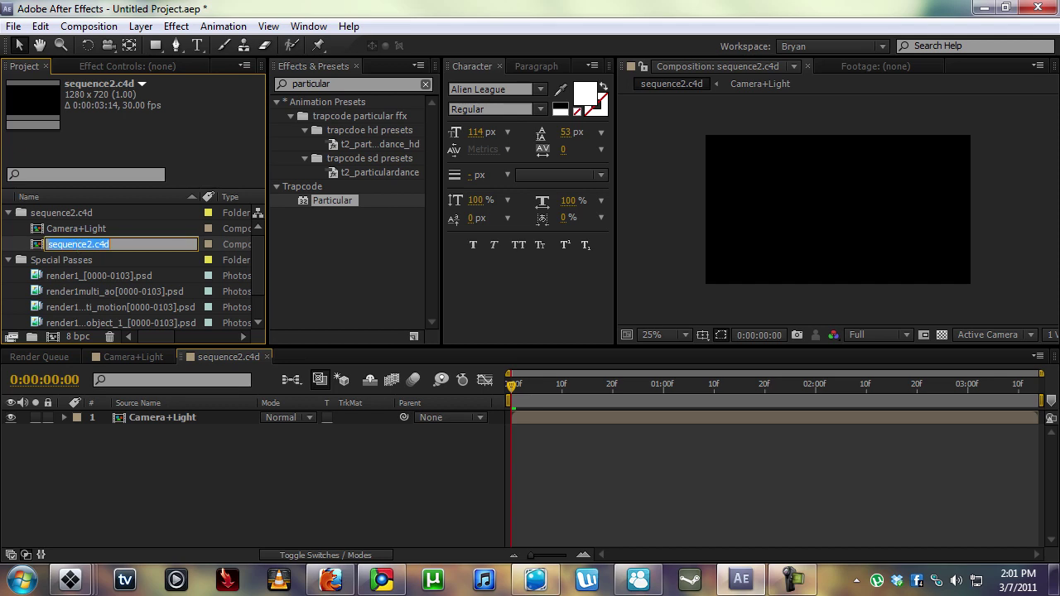
type("train")
key("Return")
- Look through the render passes in the Special Passes folder, including the beauty, AO, motion and object passes
left_click(63, 277)
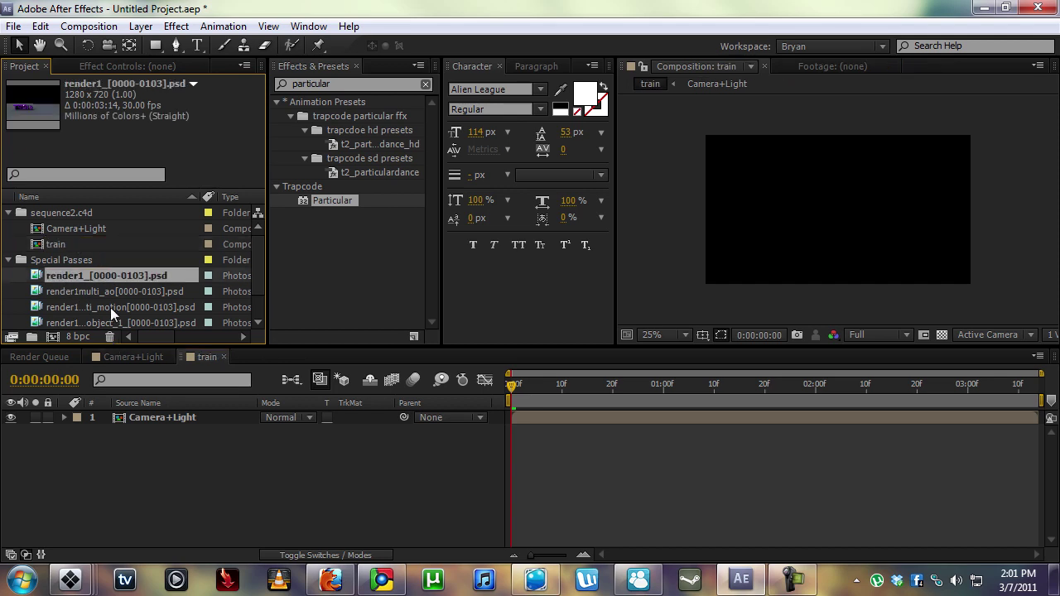
scroll(121, 306, "down", 1)
left_click(122, 308)
left_click(102, 276)
left_click(108, 260)
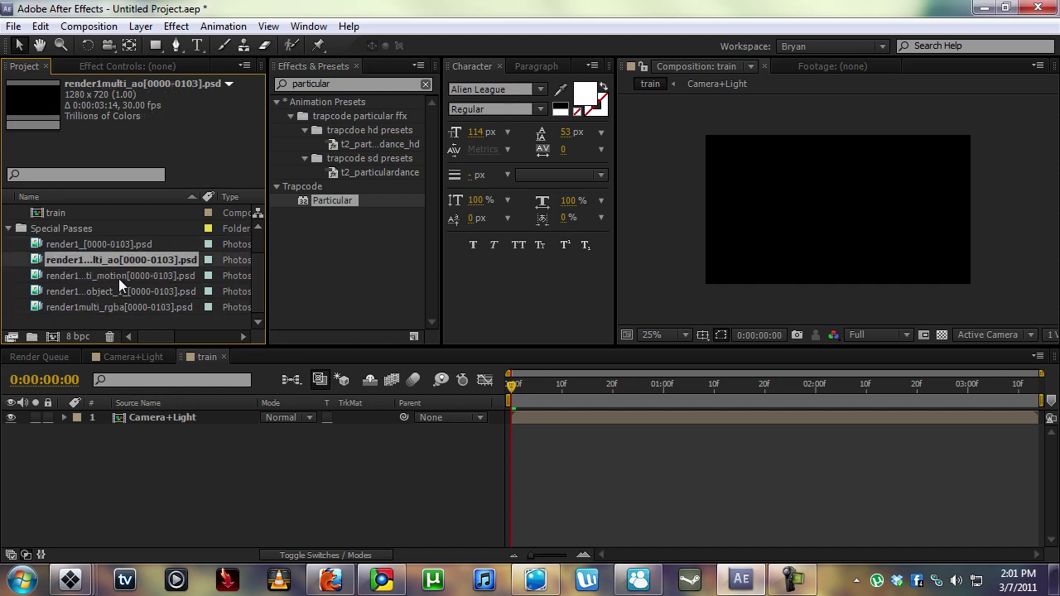
left_click(118, 277)
left_click(126, 290)
- Place the render1_[0000-0103].psd sequence beneath the Camera+Light layer in the train composition, starting at the first frame
left_click_drag(73, 244, 447, 457)
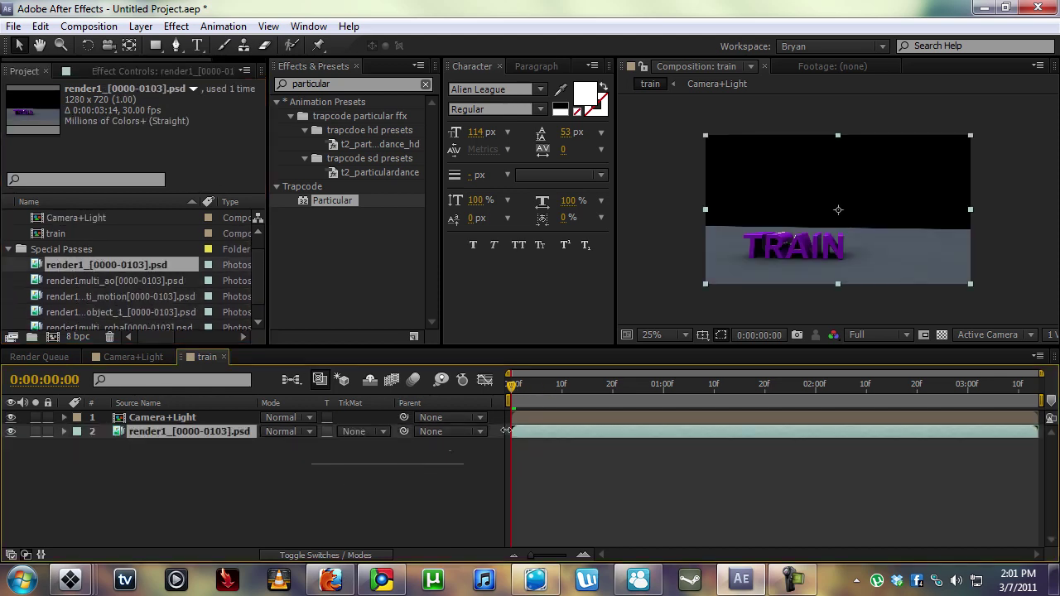
left_click_drag(506, 430, 576, 430)
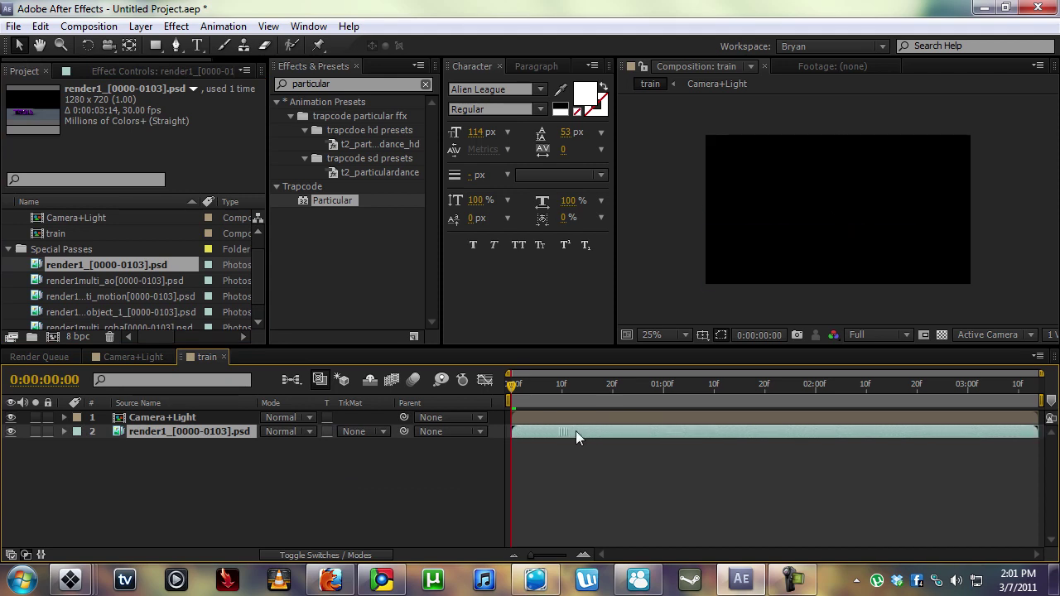
left_click_drag(148, 460, 169, 414)
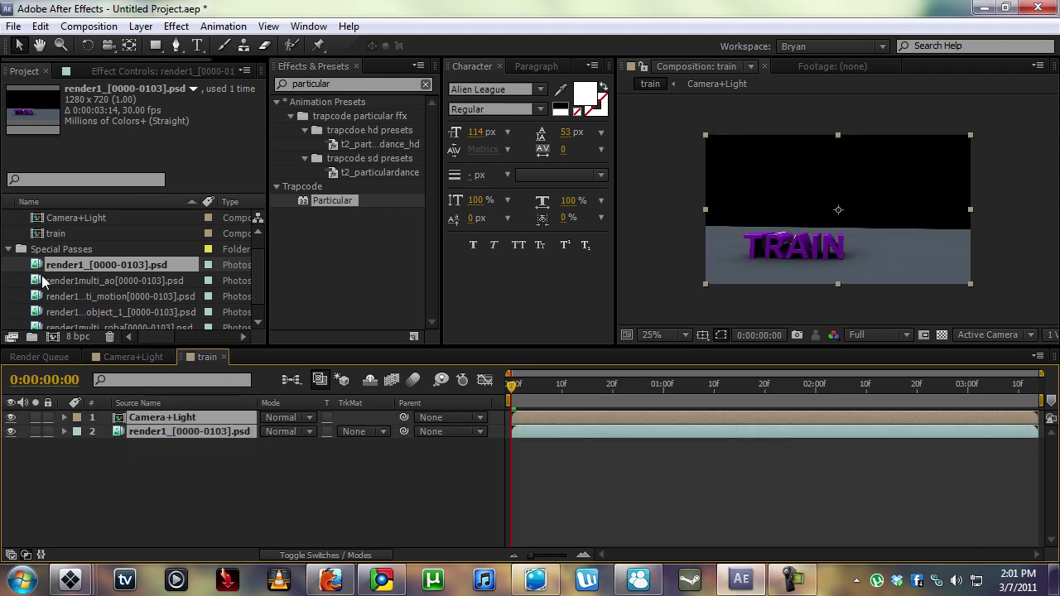
scroll(122, 301, "down", 1)
left_click_drag(122, 274, 207, 422)
left_click(217, 463)
left_click_drag(568, 431, 701, 432)
left_click(658, 467)
left_click(678, 435)
key("Delete")
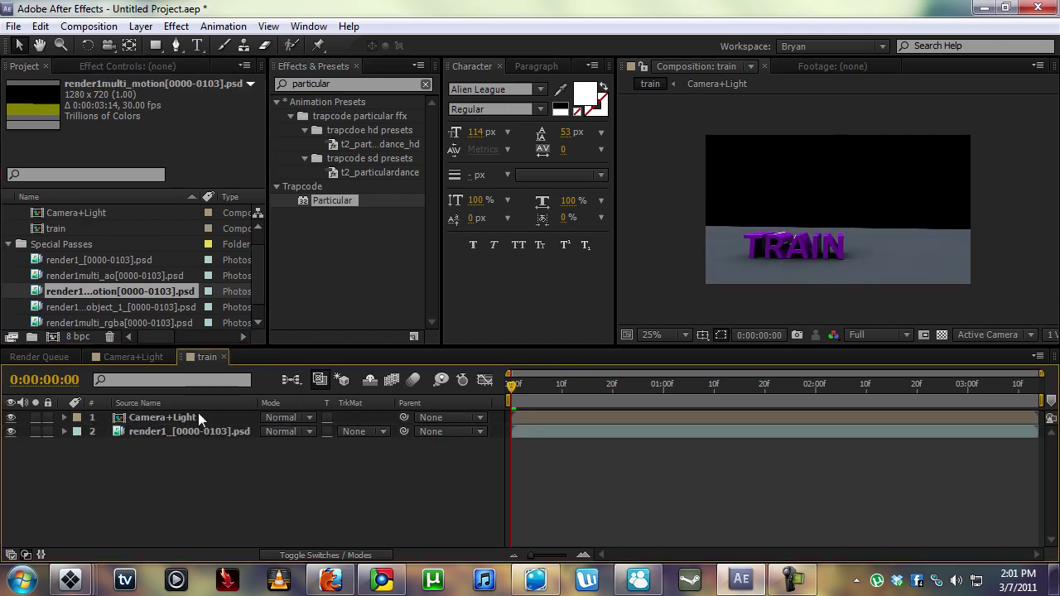
- Rename the render1_[0000-0103].psd layer in the train composition as 3D
left_click(176, 419)
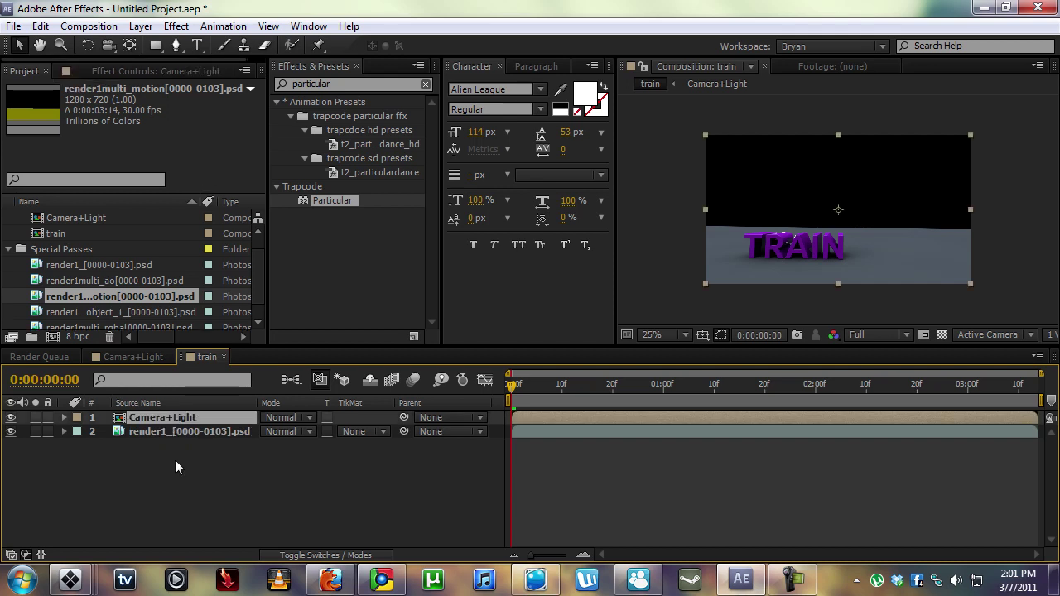
left_click(209, 432)
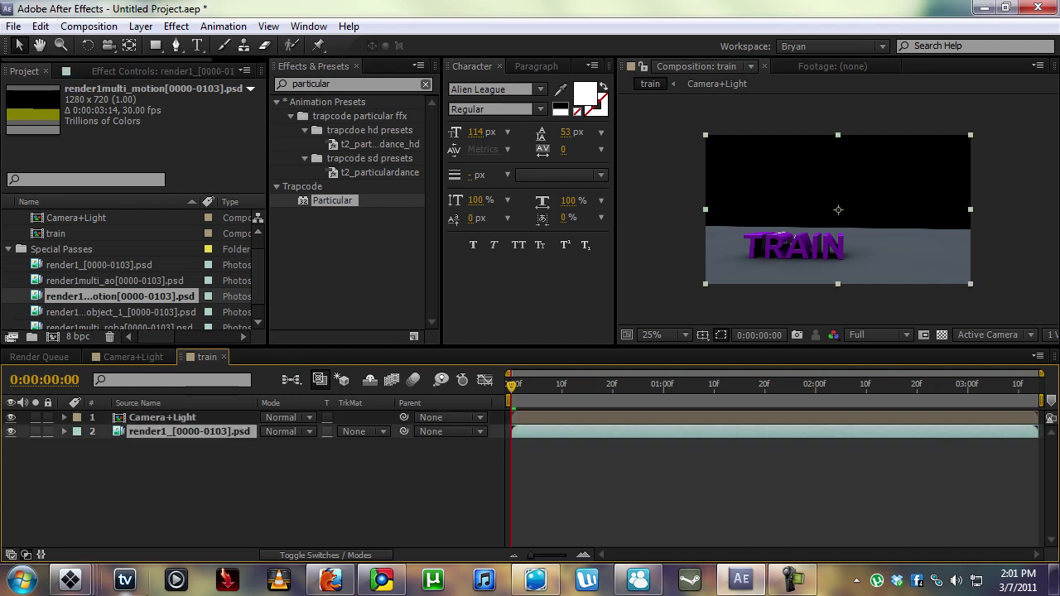
key("Return")
key("BackSpace")
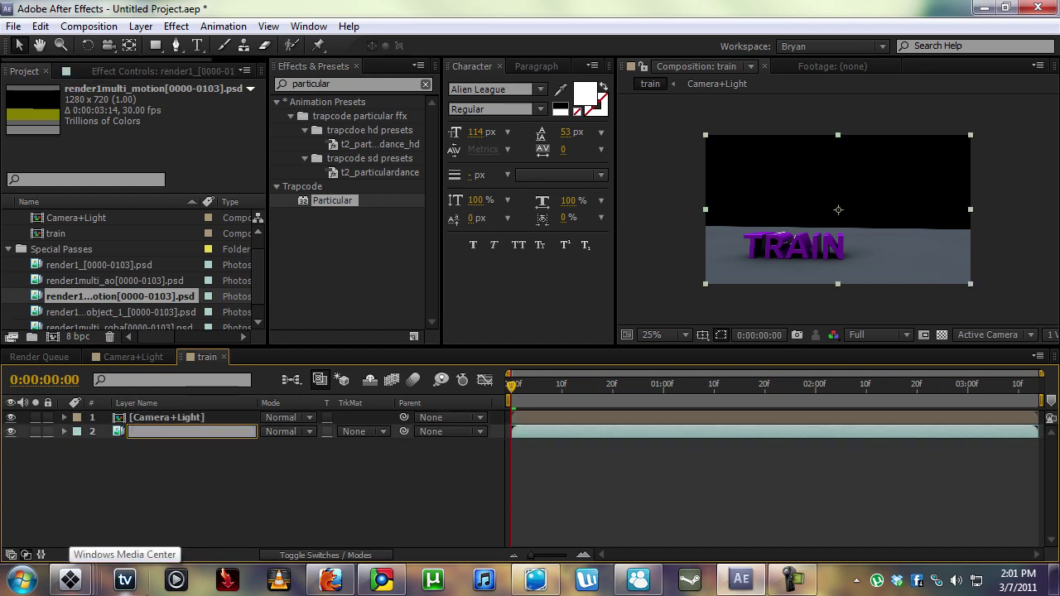
type("3D")
key("Return")
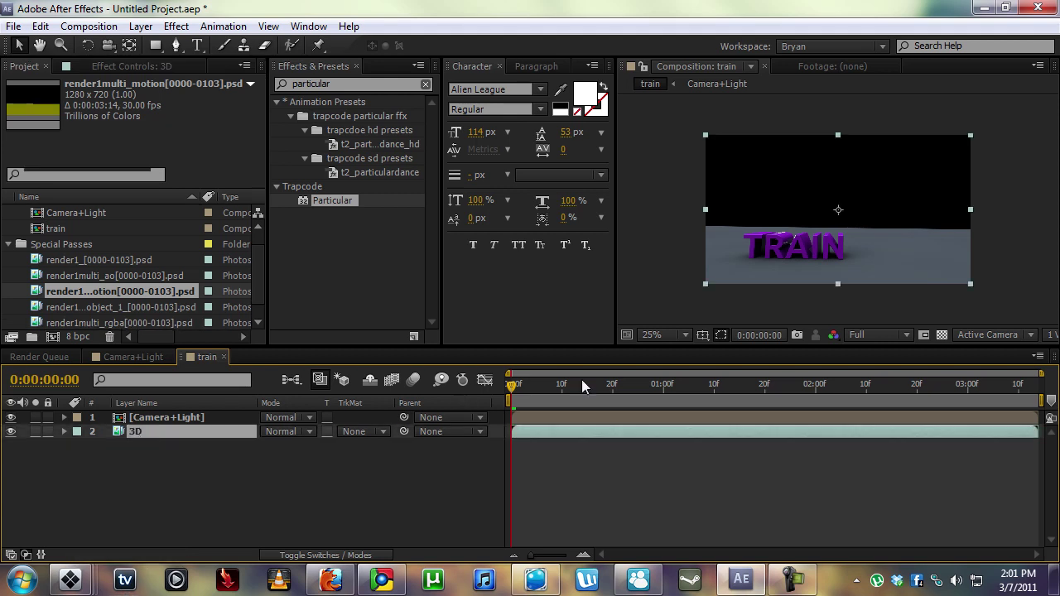
- Preview the render at a later frame of the train composition and set the preview resolution to Half
left_click_drag(659, 386, 925, 391)
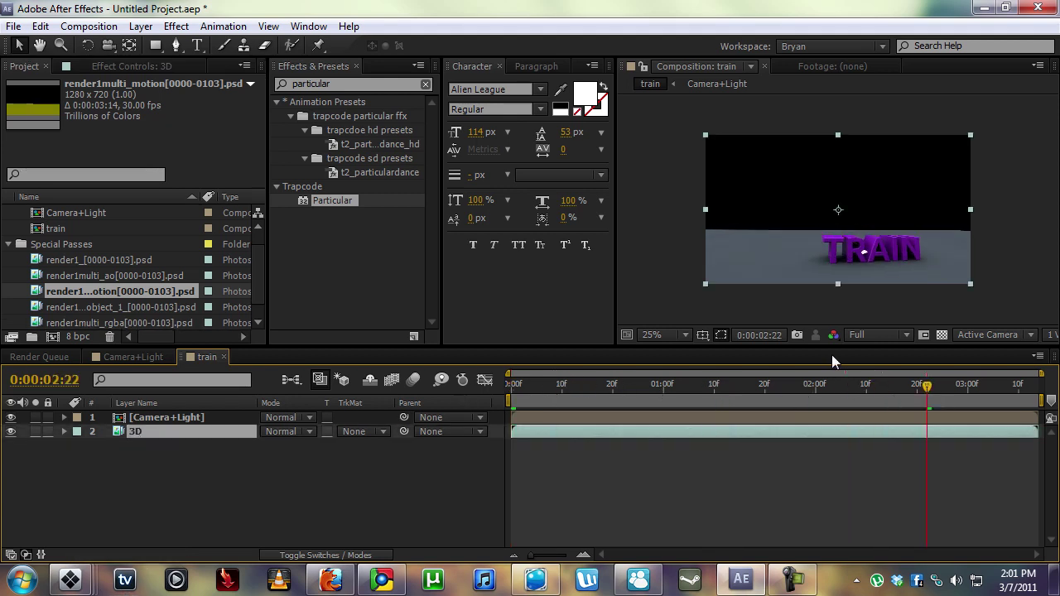
left_click(877, 334)
left_click(882, 397)
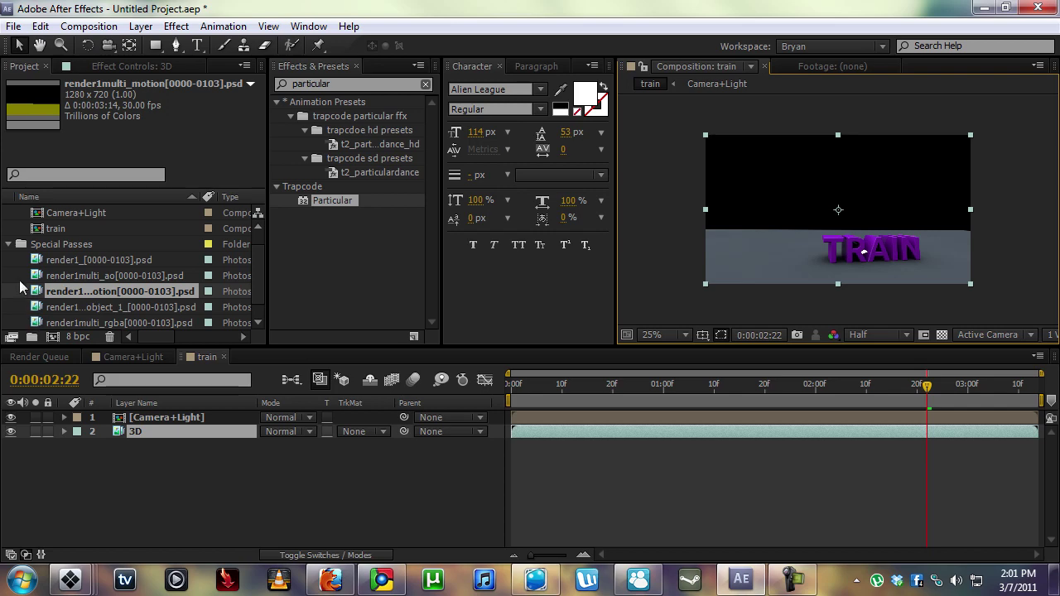
- Import the background footage from the sequence2 folder as a JPEG sequence starting at trackme000.jpg
left_click(20, 287)
scroll(61, 326, "down", 1)
double_click(48, 322)
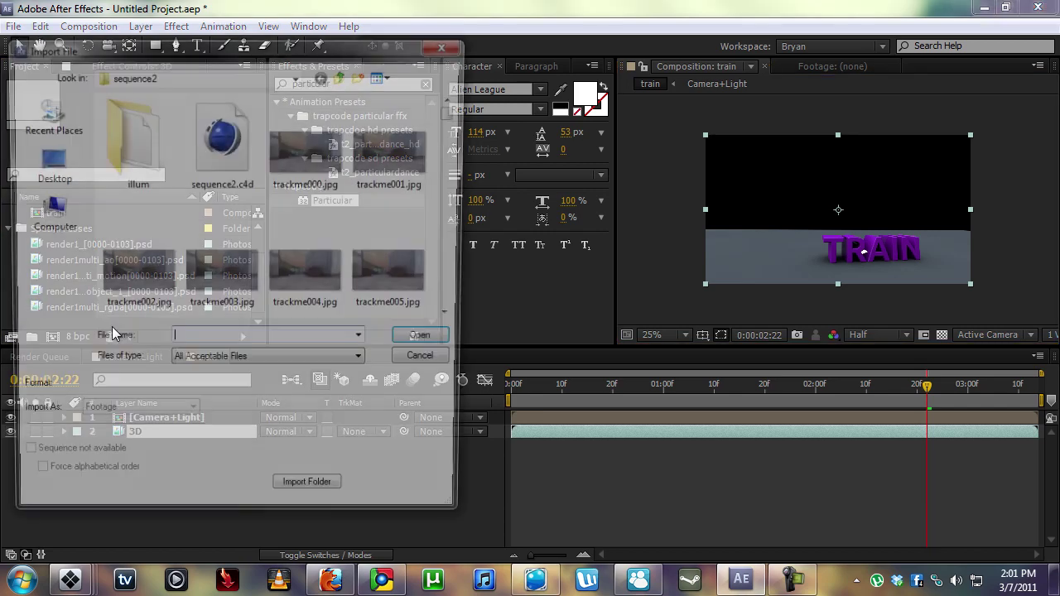
left_click(308, 178)
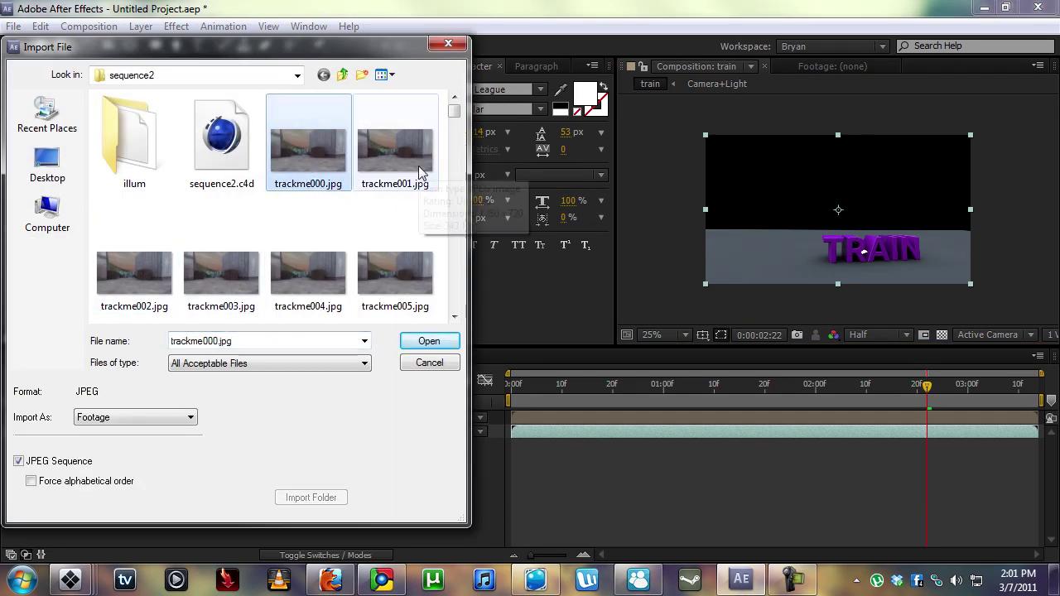
double_click(309, 155)
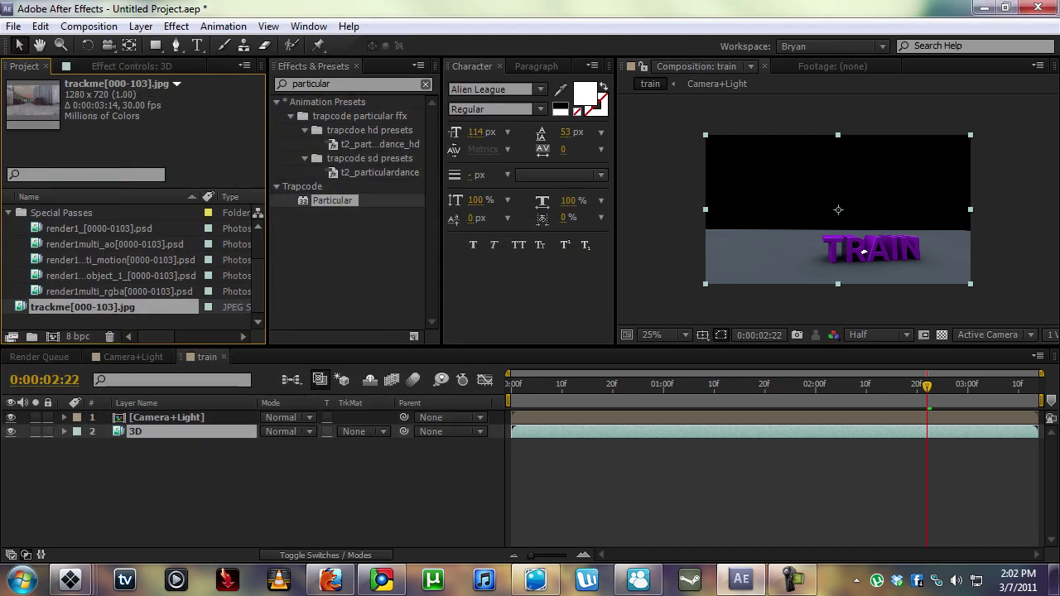
- Place the trackme[000-103].jpg sequence beneath the 3D layer and align its start with the beginning of the composition
left_click_drag(77, 307, 635, 445)
left_click_drag(643, 386, 588, 395)
left_click_drag(647, 443, 546, 446)
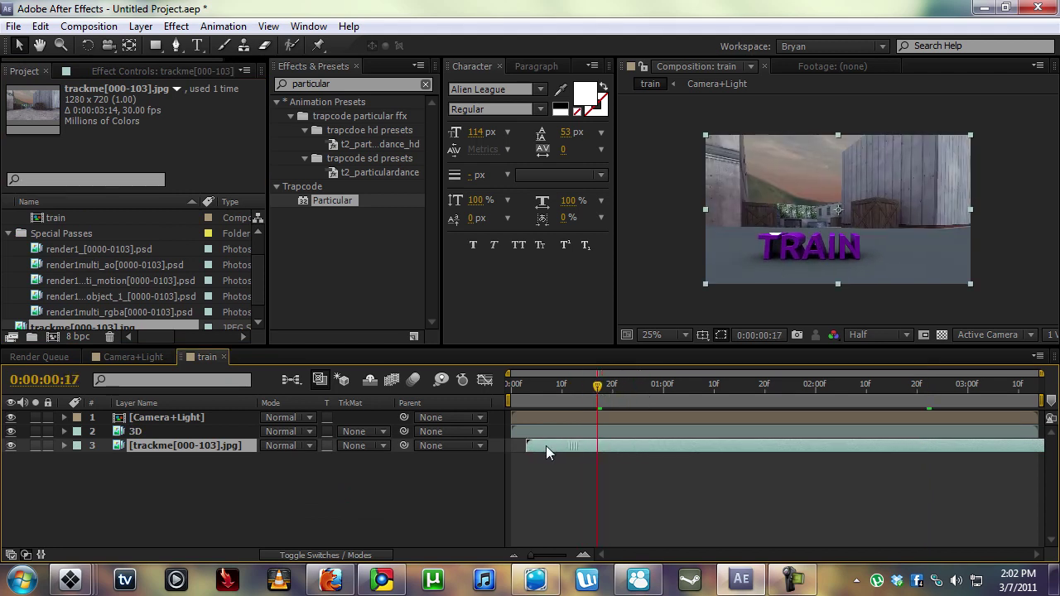
left_click(538, 521)
- Rename the trackme[000-103].jpg layer as BG
left_click(170, 446)
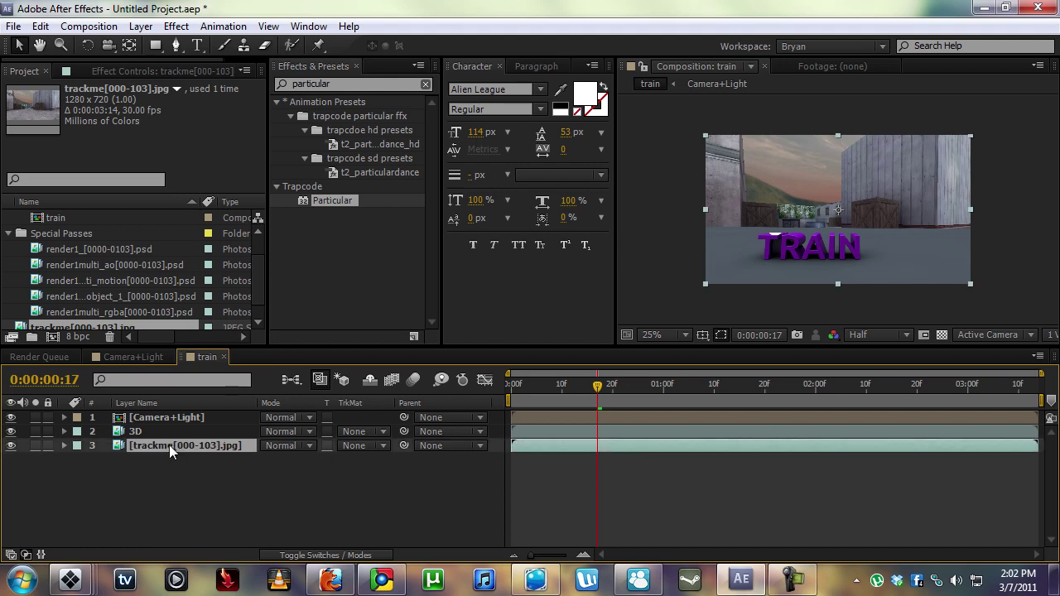
key("Return")
type("BG")
key("Return")
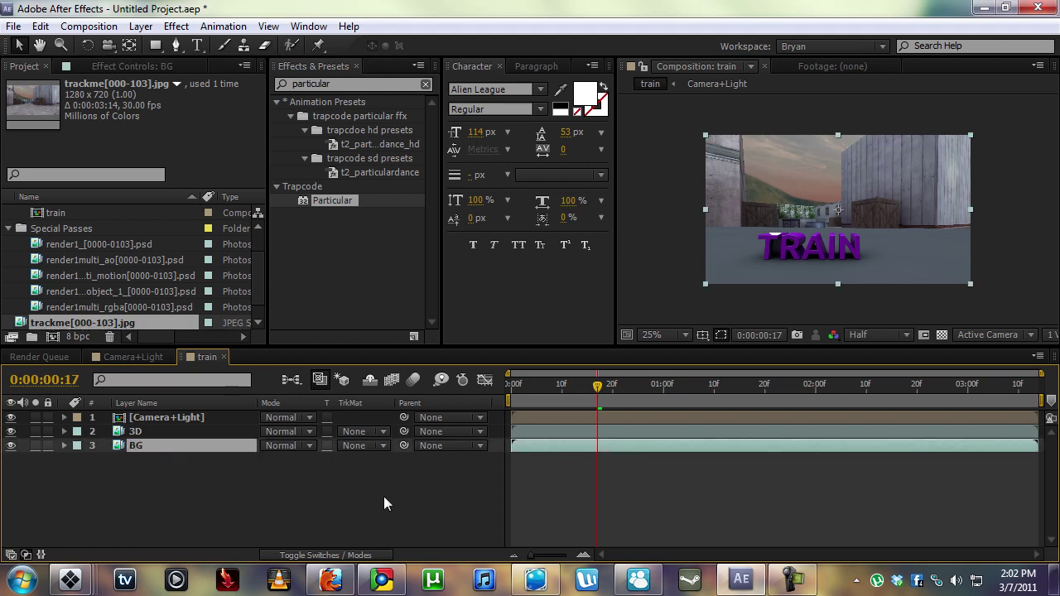
- Collapse the Special Passes and sequence2.c4d folders in the project
left_click(384, 496)
left_click(12, 264)
left_click(5, 234)
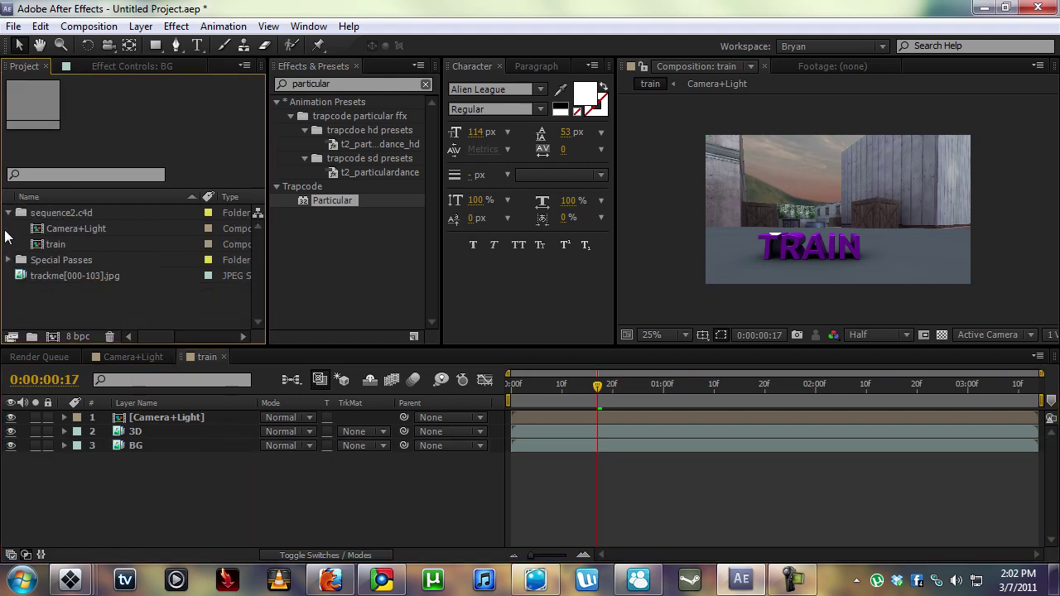
left_click(9, 212)
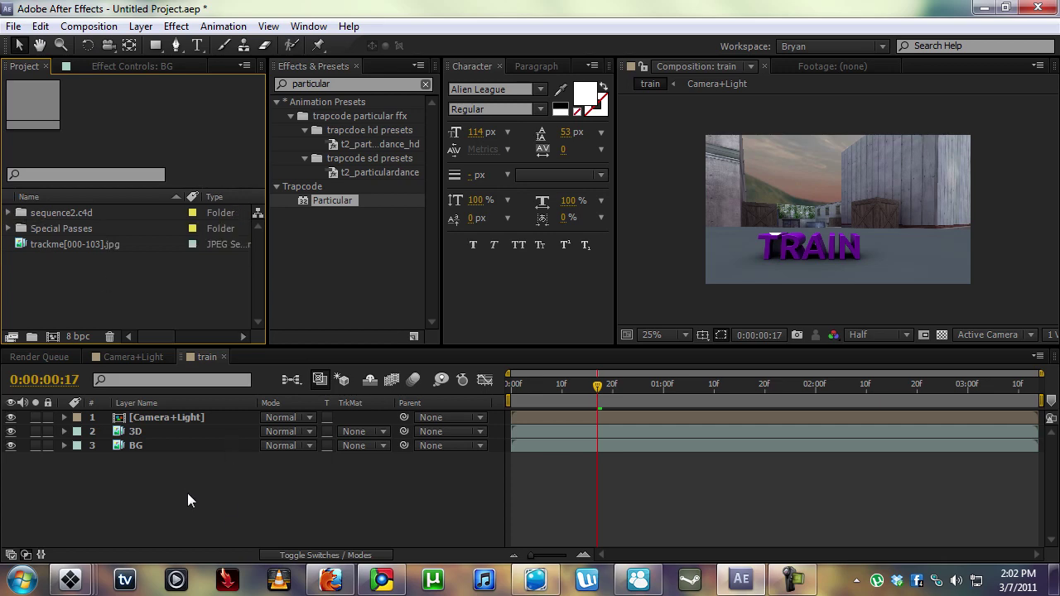
- Open the Camera+Light composition and cut its camera layer
left_click(161, 417)
left_click(174, 457)
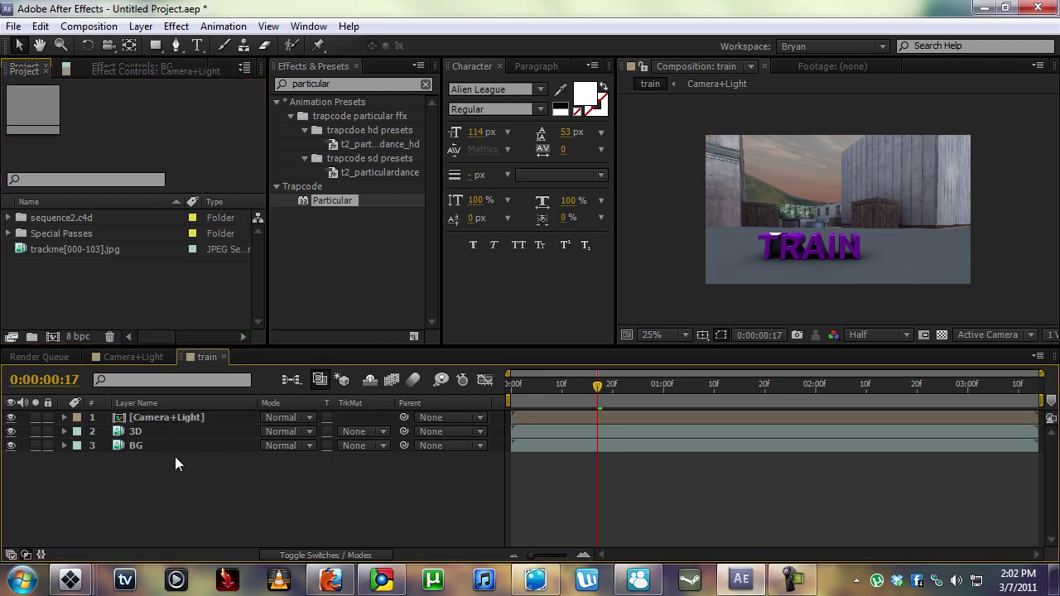
double_click(143, 416)
left_click(153, 418)
right_click(152, 417)
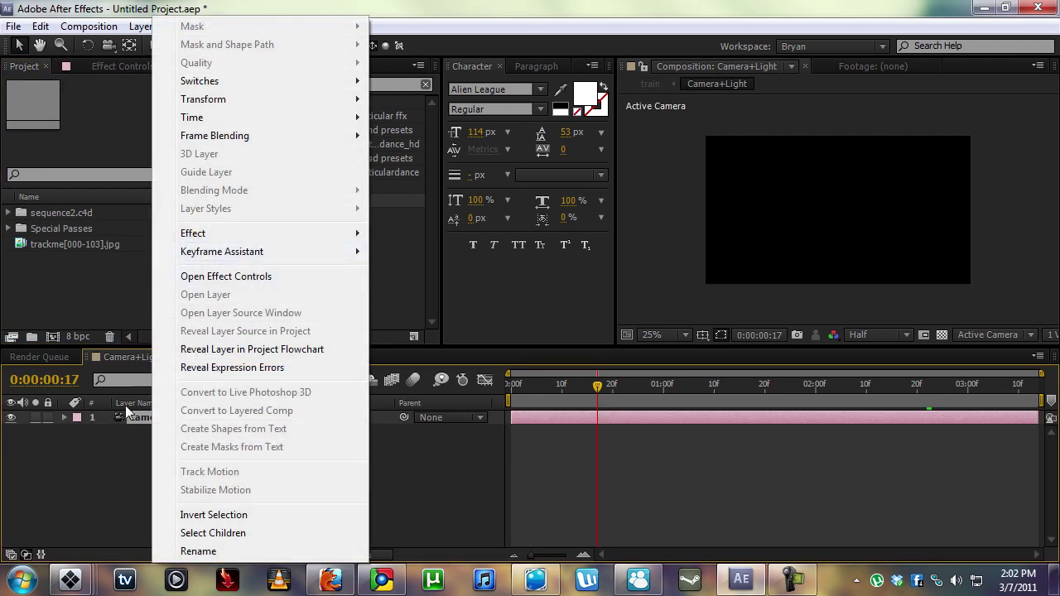
left_click(50, 25)
left_click(39, 26)
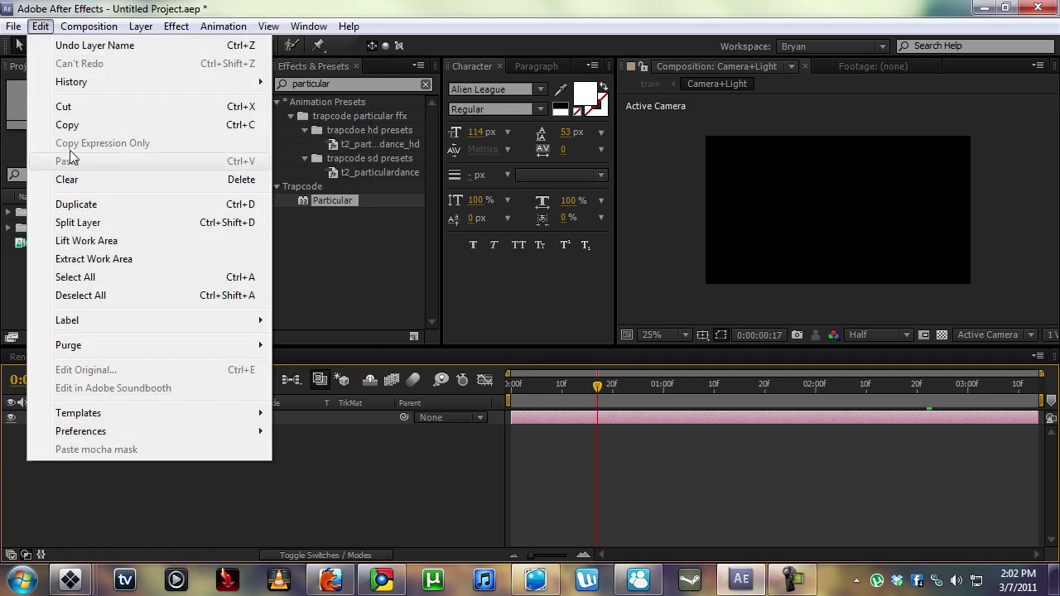
left_click(62, 103)
- Paste the camera into the train composition and delete the nested Camera+Light layer
left_click(49, 354)
left_click(203, 356)
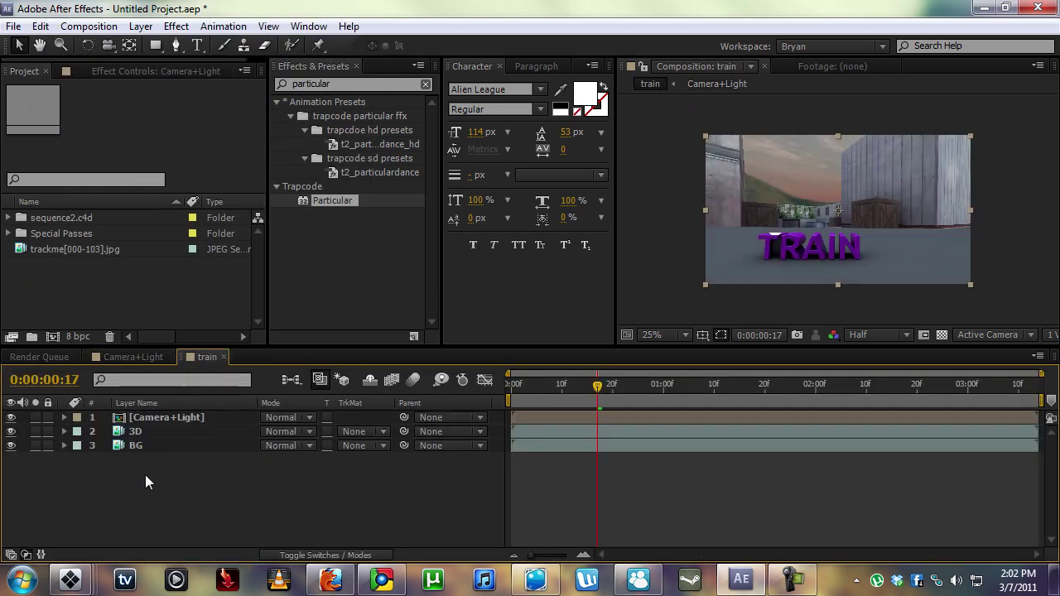
key("ctrl+v")
left_click(141, 431)
key("Delete")
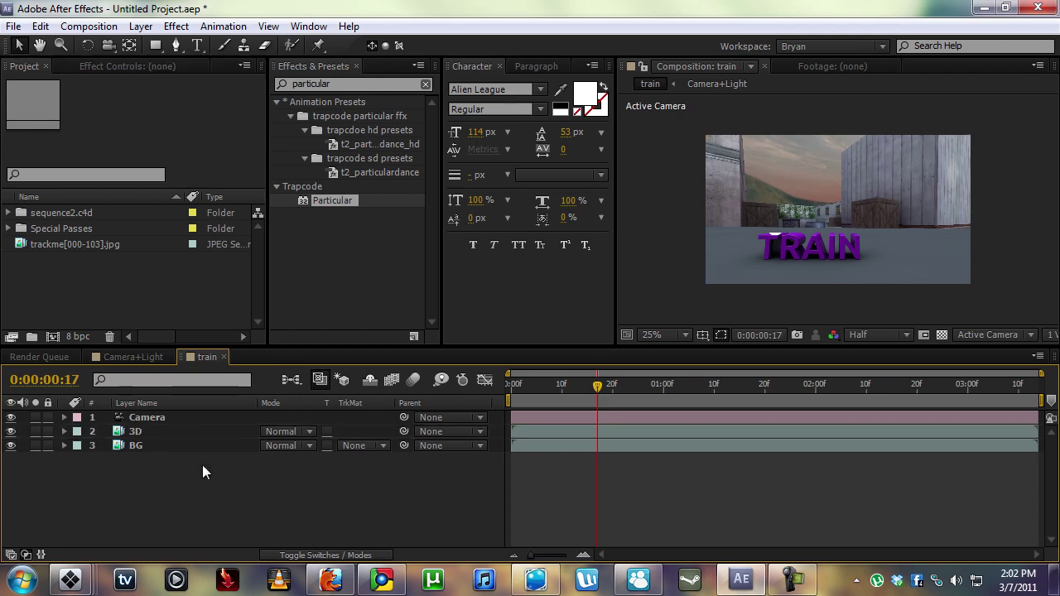
- Add the render1multi_object_1_[0000-0103].psd pass to the train composition directly above the 3D layer
left_click(162, 416)
left_click(547, 390)
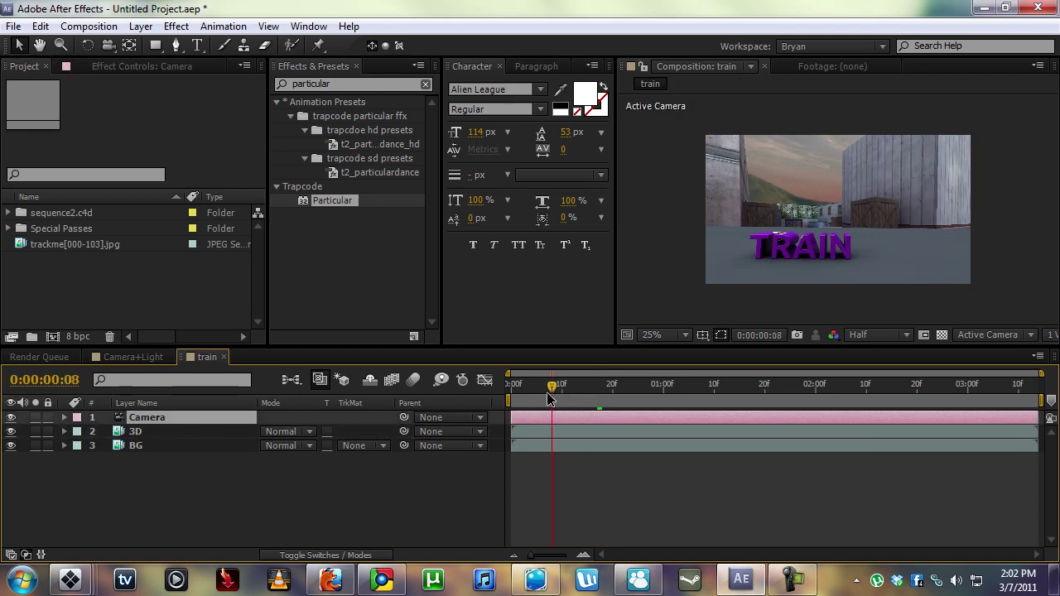
key("F2")
left_click(154, 443)
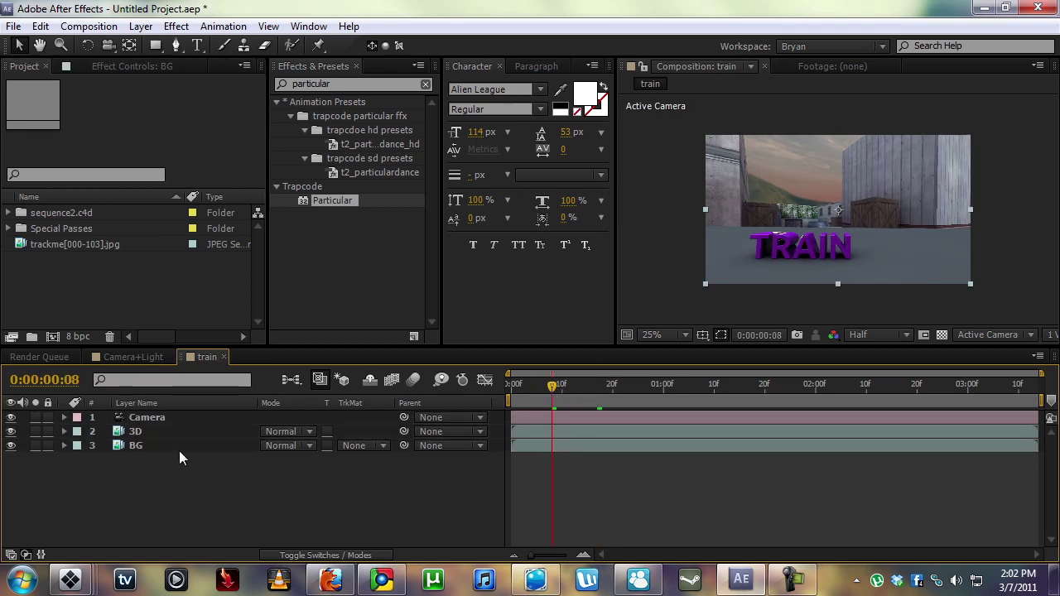
left_click_drag(552, 385, 684, 398)
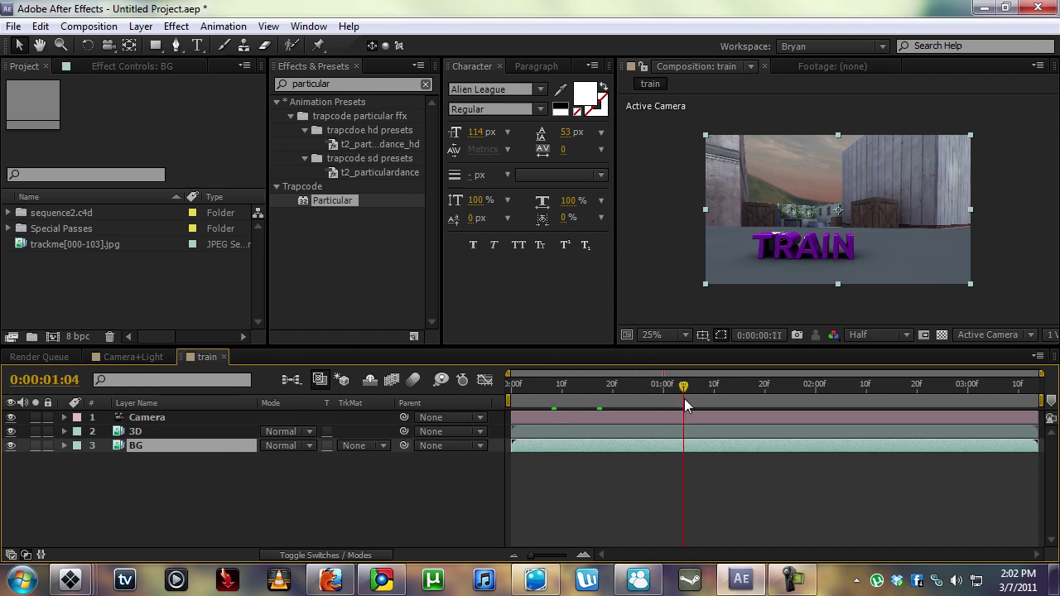
left_click(8, 229)
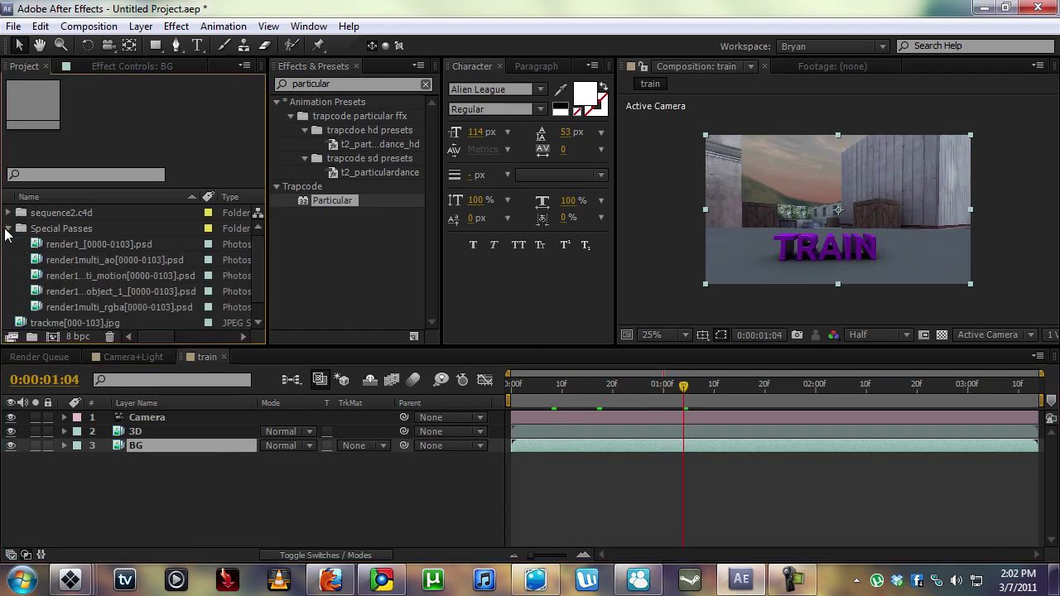
left_click(107, 292)
left_click_drag(124, 295, 172, 423)
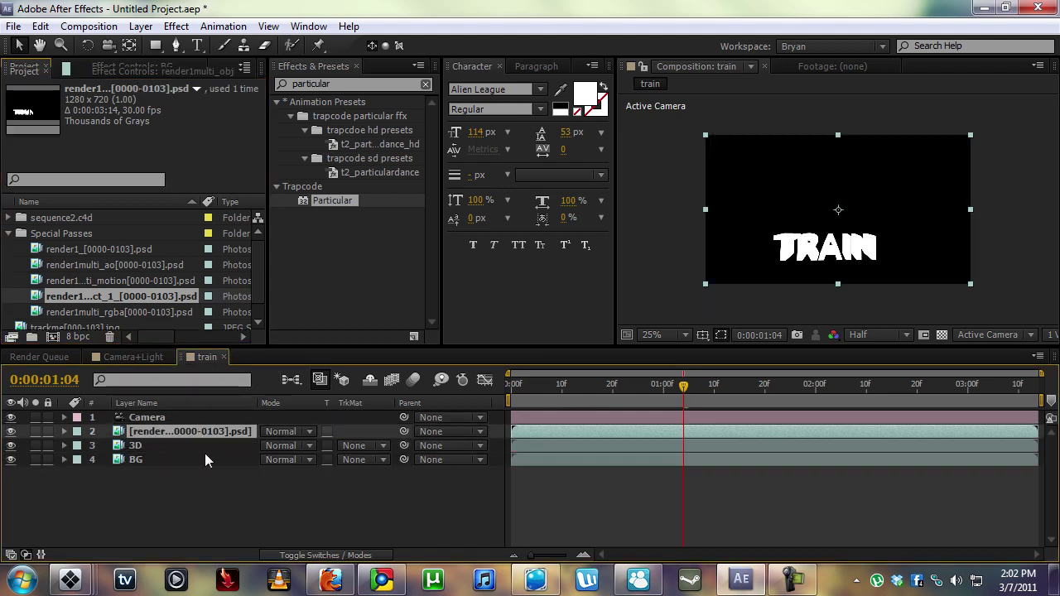
- Rename the object pass layer as OB1
left_click(155, 432)
key("Return")
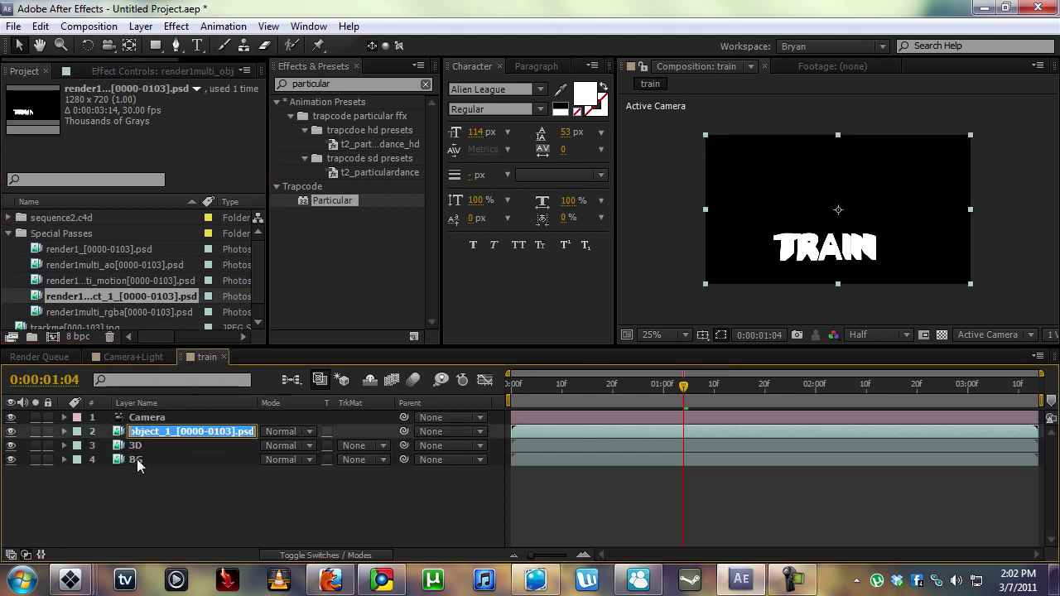
type("OB1")
key("Return")
- Set the 3D layer's track matte to Luma Matte "OB1" to isolate the TRAIN text over the background
left_click(162, 462)
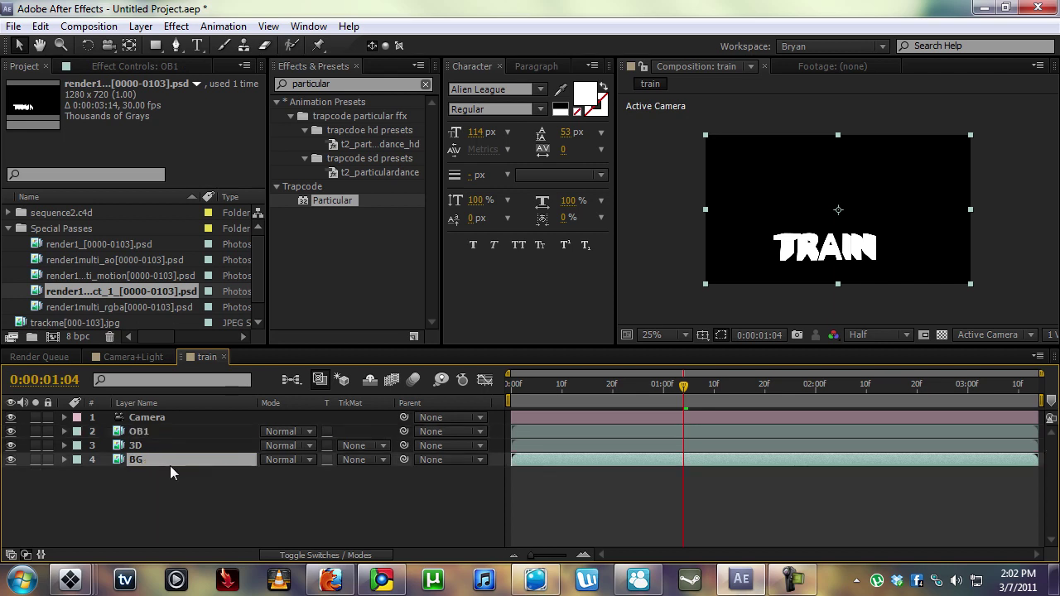
left_click(157, 442)
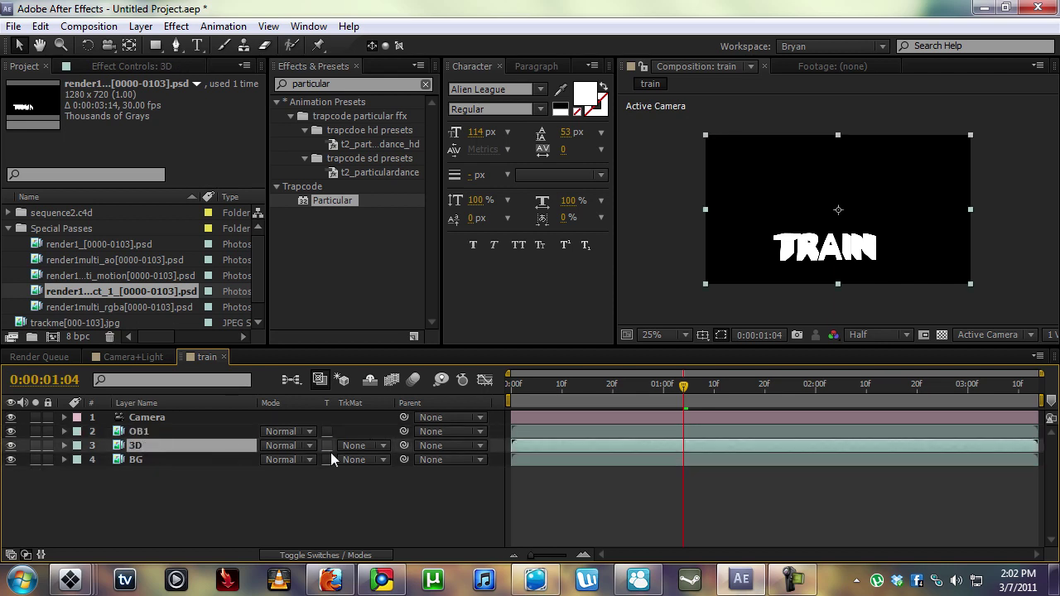
left_click(359, 447)
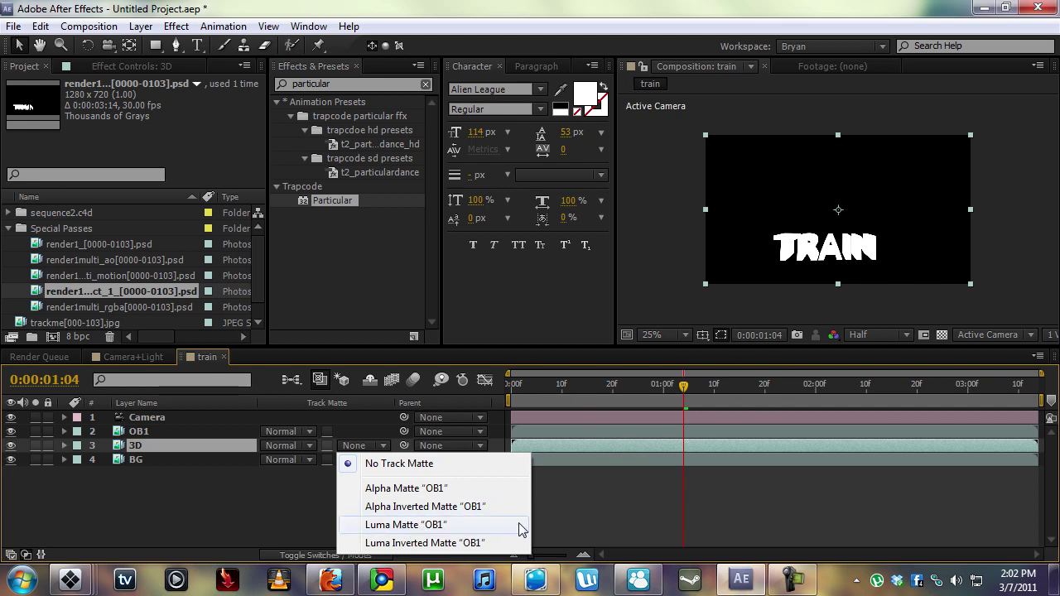
left_click(406, 524)
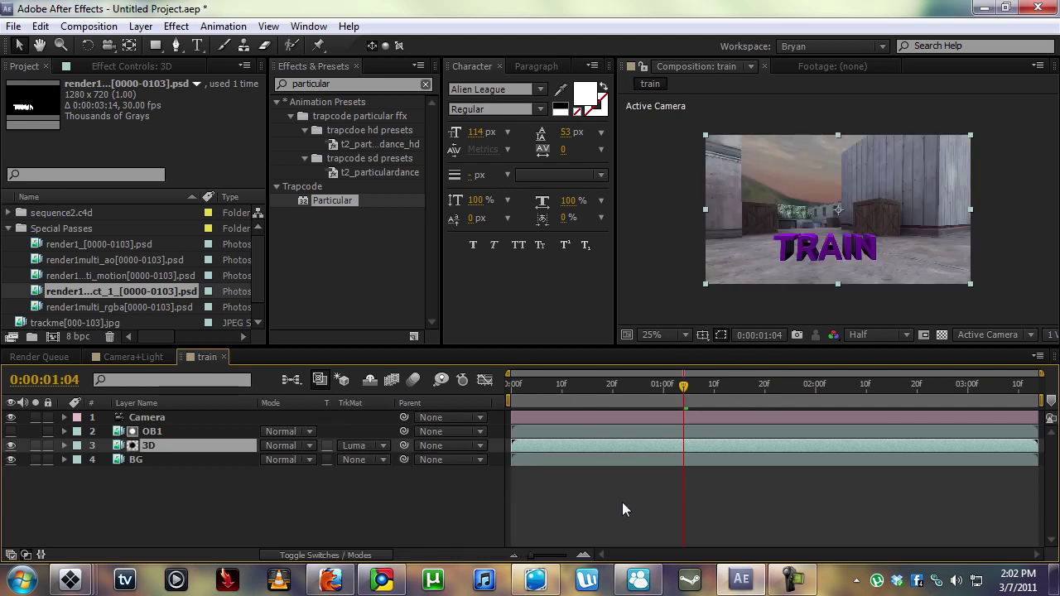
- Remove the 3D layer's track matte, show the OB1 layer to inspect the pass, and reapply Luma Matte "OB1"
left_click(158, 447)
key("F2")
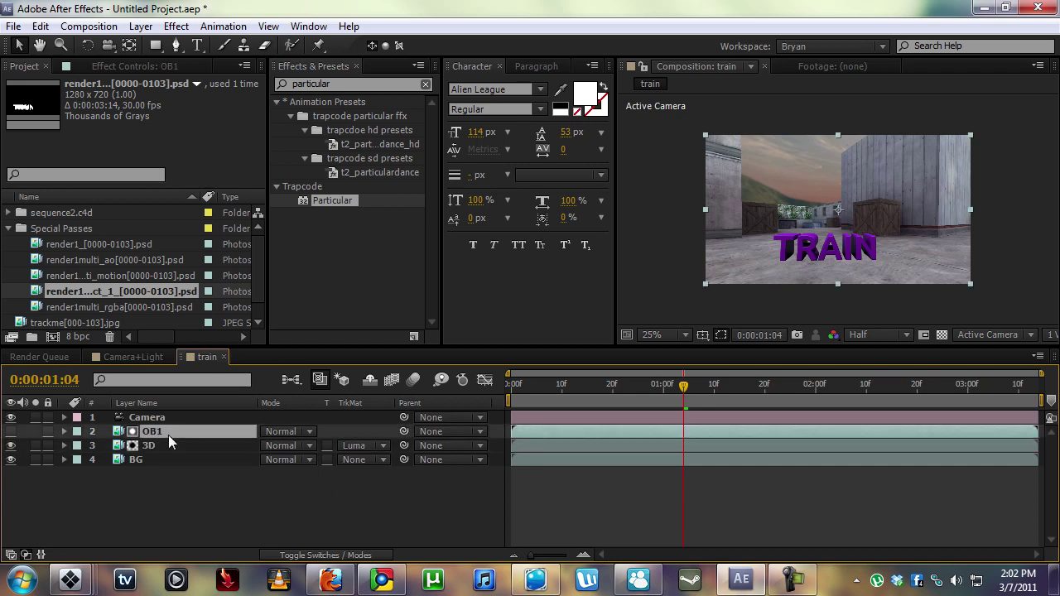
left_click(361, 445)
left_click(374, 463)
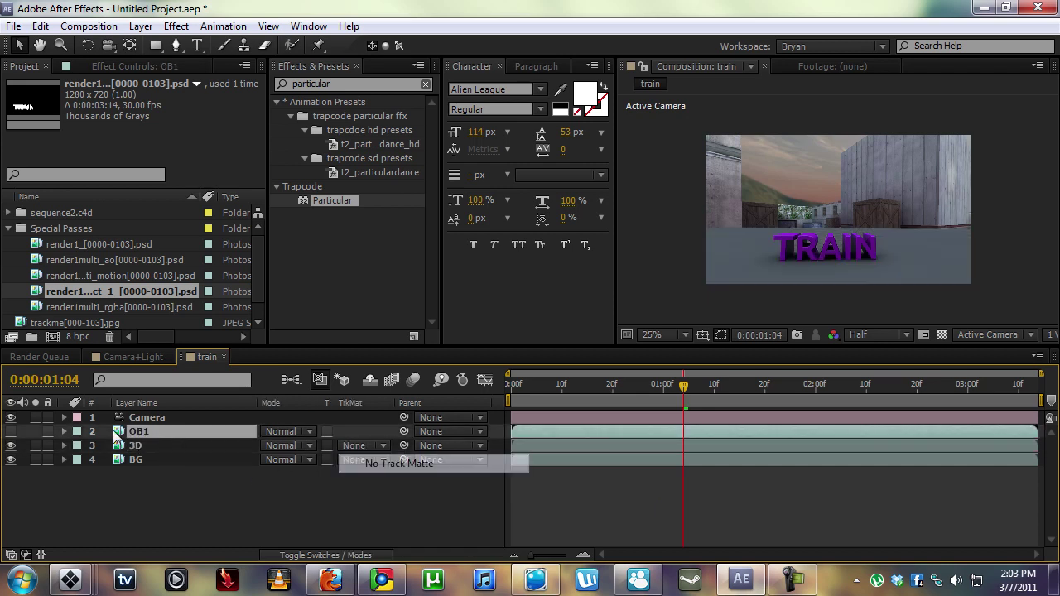
left_click(11, 431)
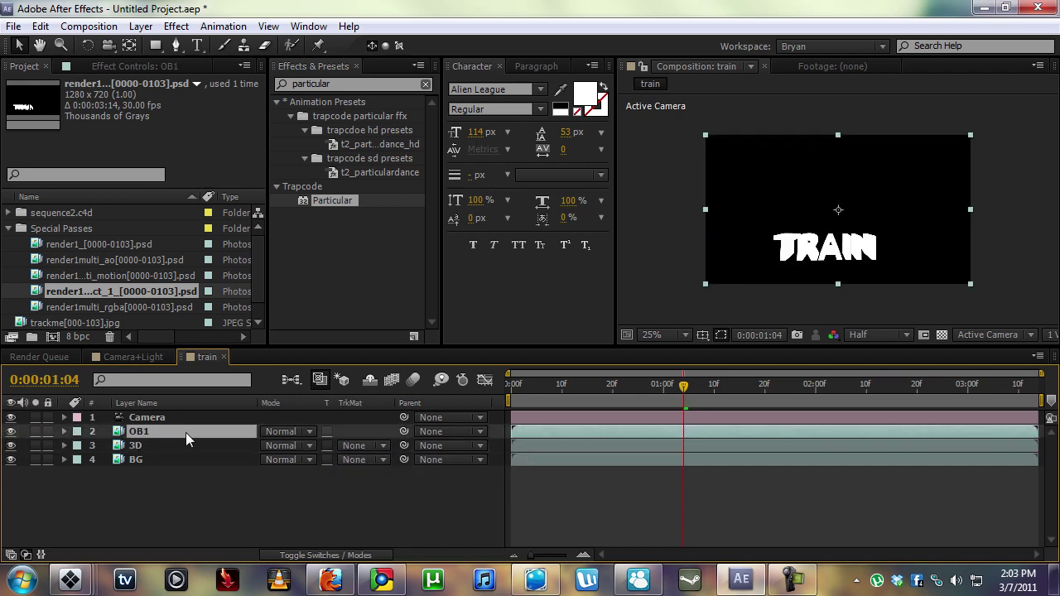
left_click(147, 449)
left_click(361, 446)
left_click(406, 525)
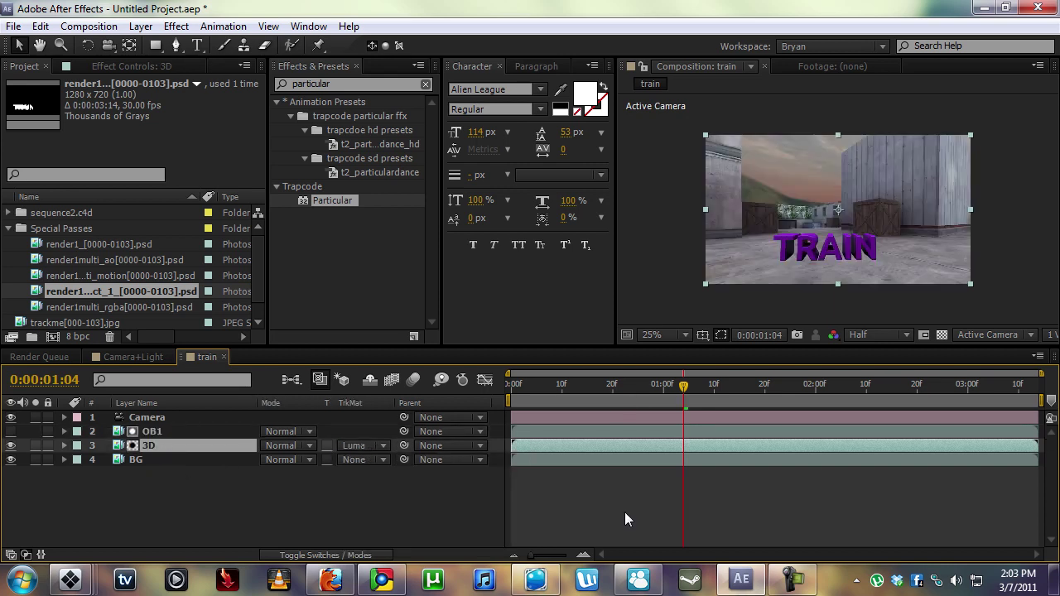
- Add the render1multi_ao[0000-0103].psd pass to the train composition between the 3D and BG layers and hide it
left_click(244, 511)
left_click(98, 261)
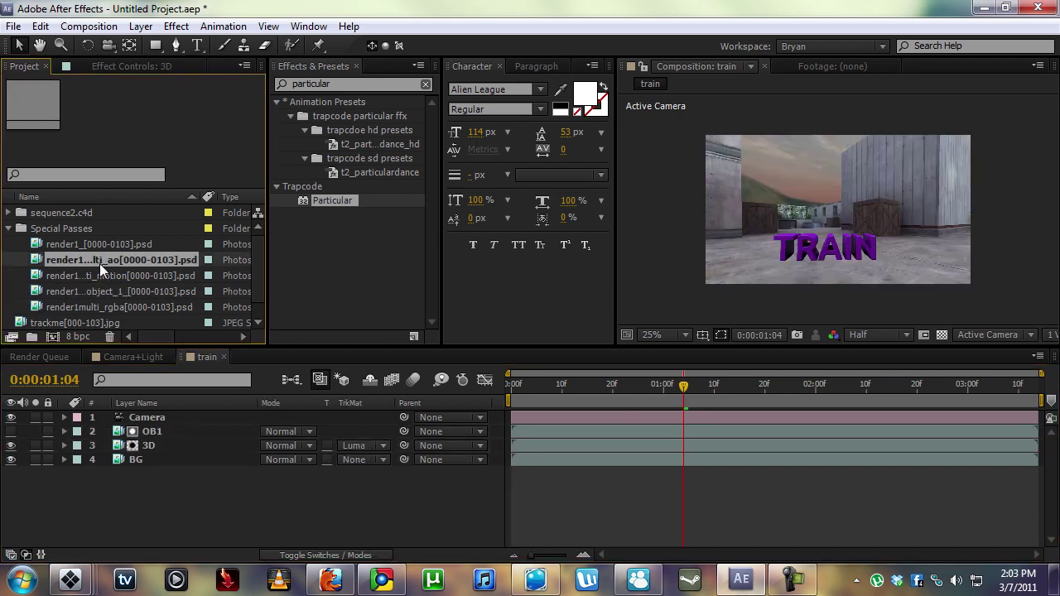
left_click_drag(100, 259, 202, 451)
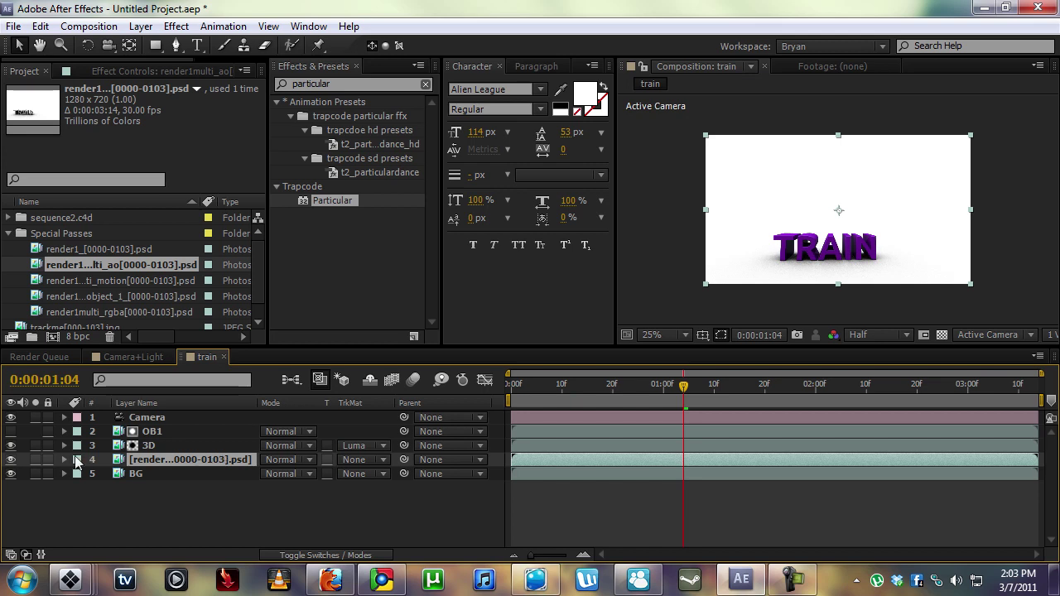
left_click(11, 459)
left_click(165, 443)
left_click(169, 431)
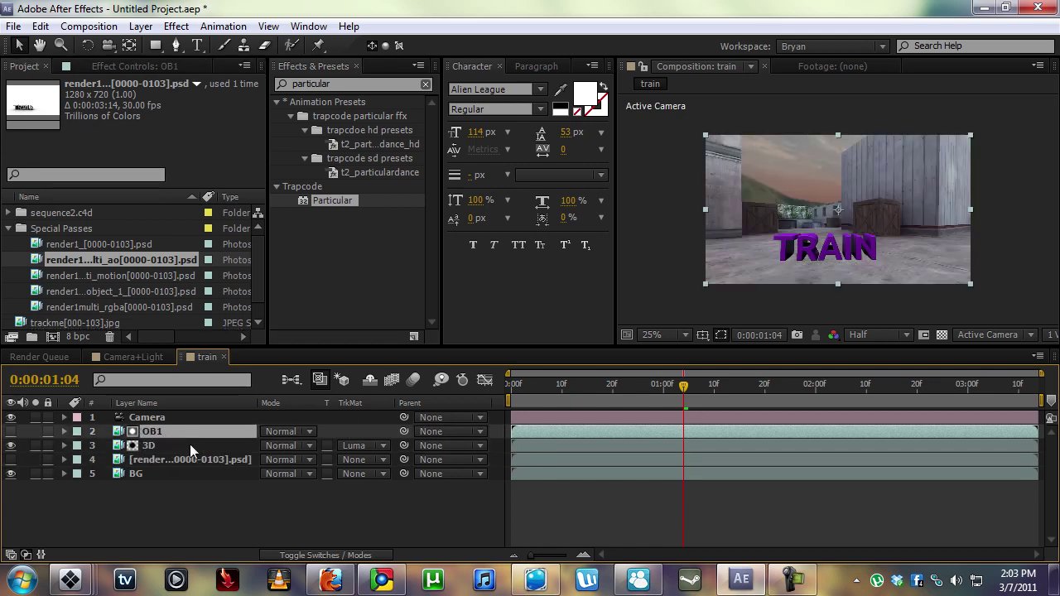
- Show the ambient occlusion pass layer again and rename it as AO
left_click(136, 460)
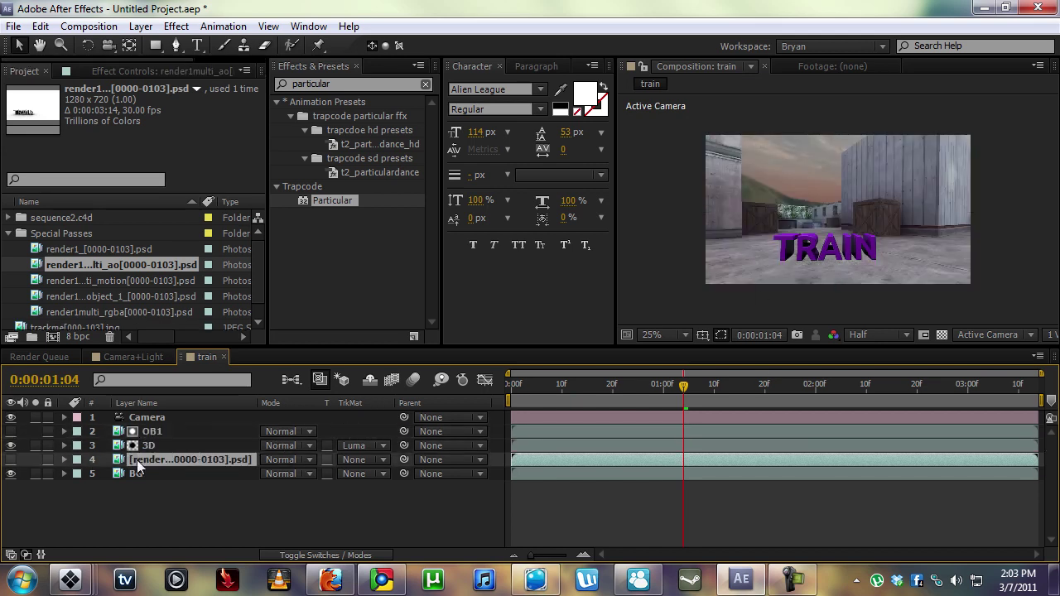
left_click(10, 460)
key("Return")
type("AO")
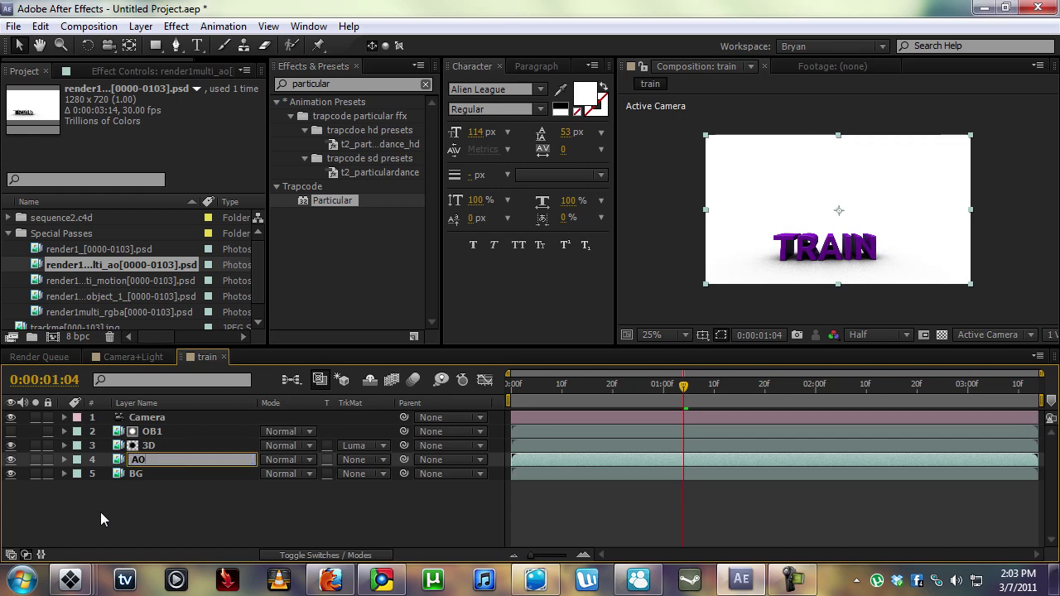
key("Return")
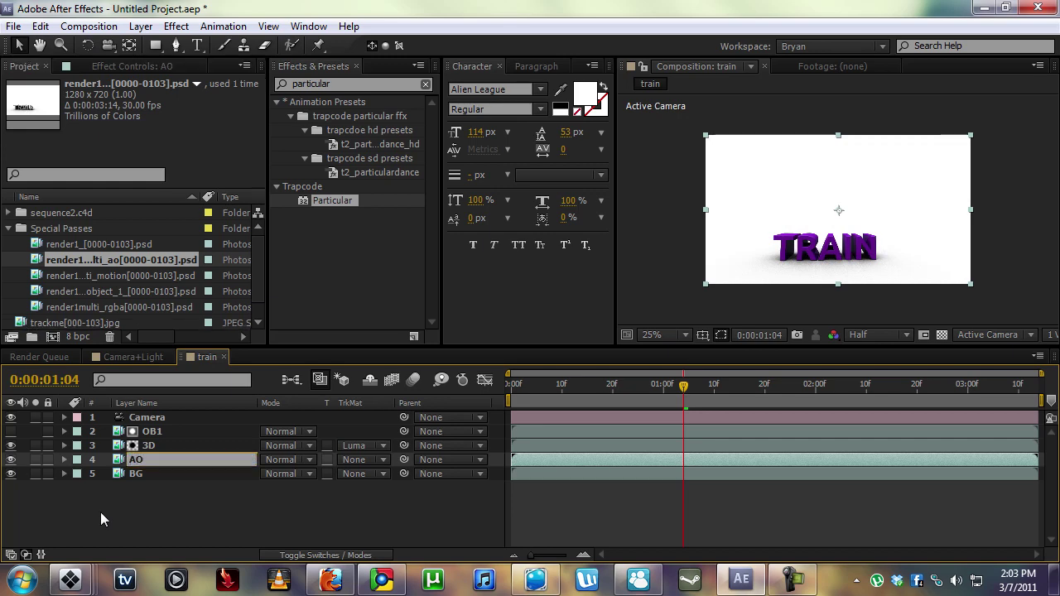
- Set the AO layer's blending mode to Multiply, comparing it with Normal, and scrub the composition to check the text's shadows
left_click(284, 459)
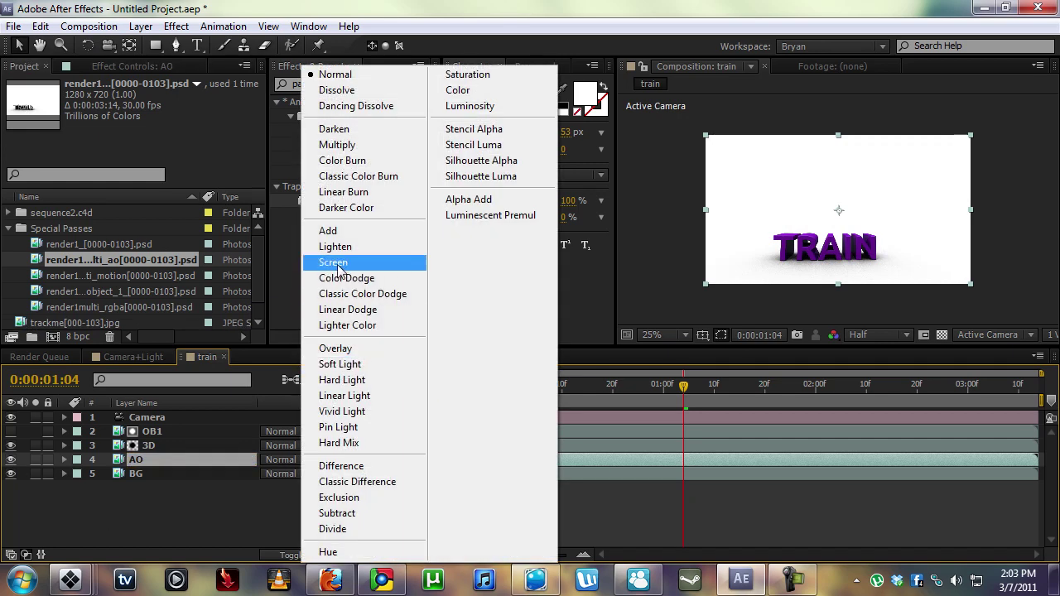
left_click(341, 144)
left_click(282, 464)
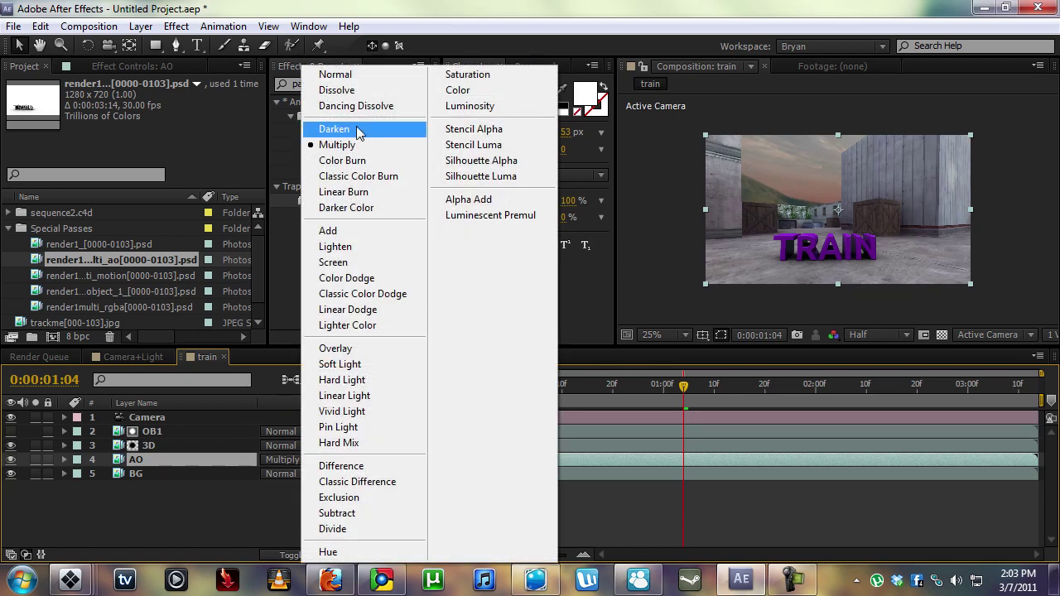
left_click(342, 74)
left_click(315, 465)
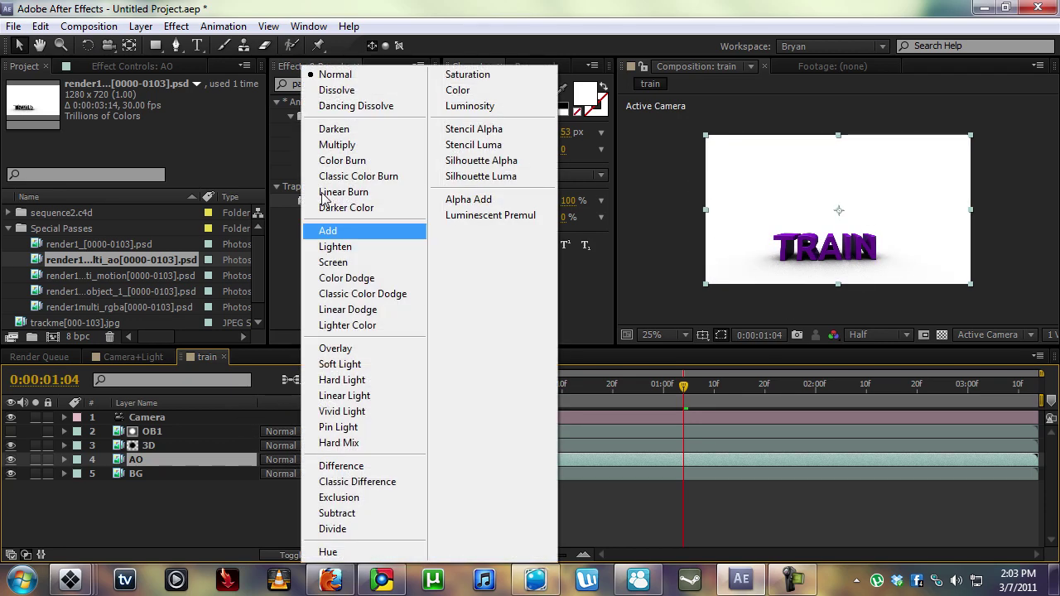
left_click(341, 146)
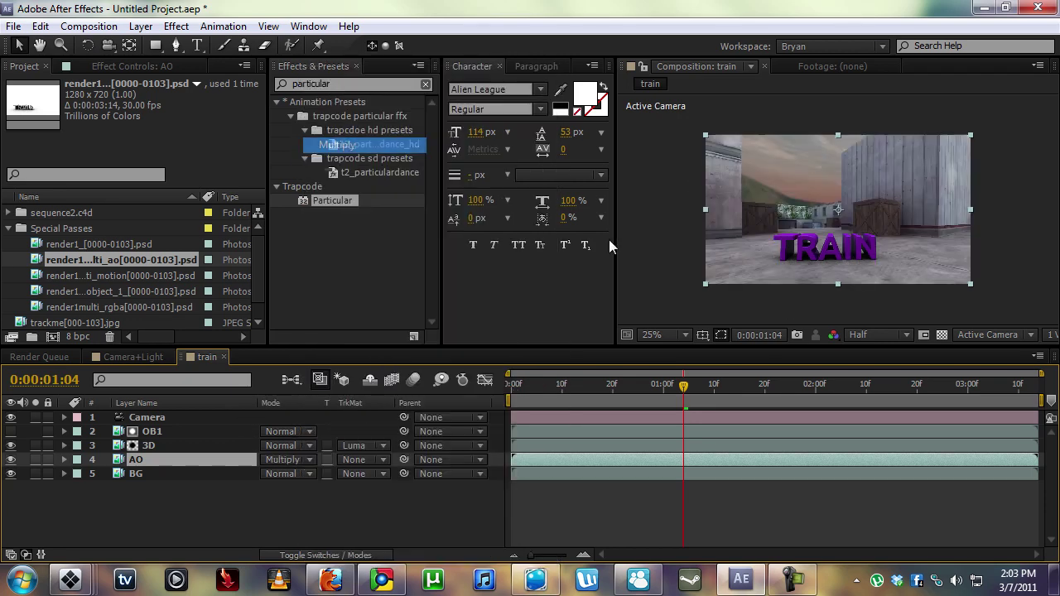
left_click(130, 490)
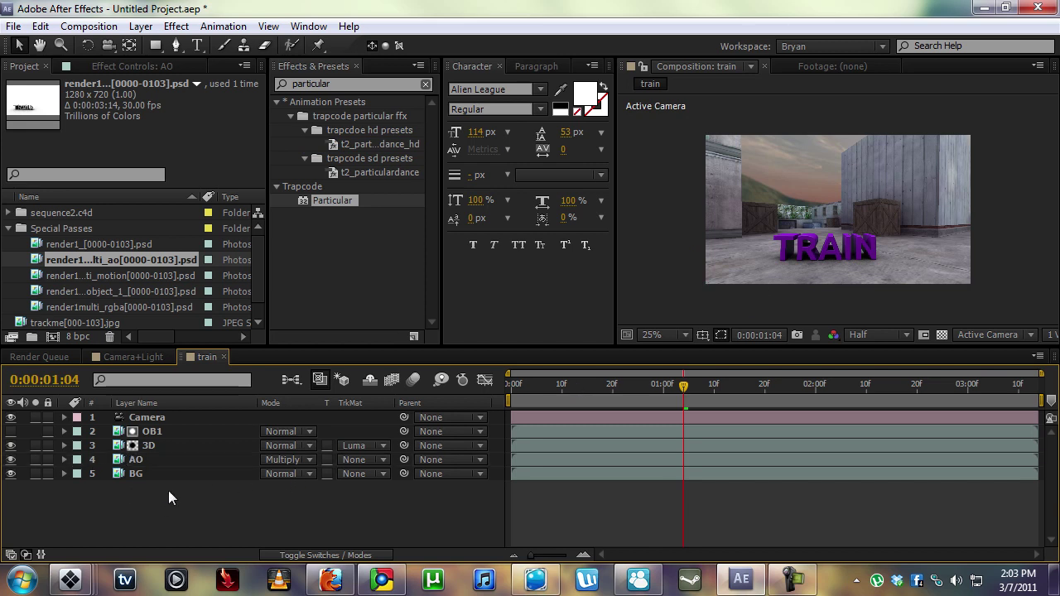
left_click(25, 255)
left_click(284, 508)
left_click_drag(593, 386, 688, 387)
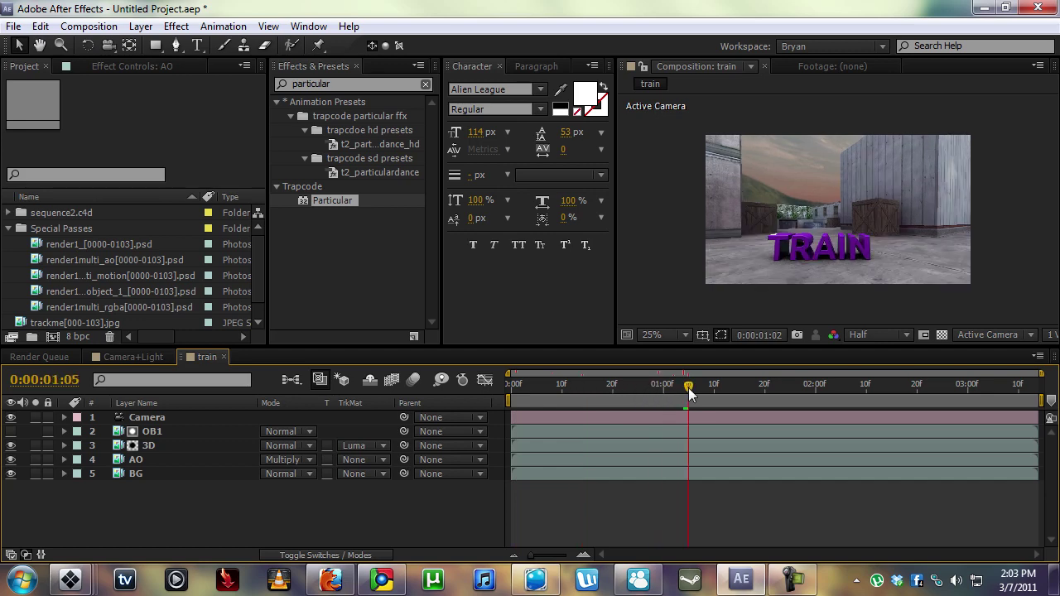
left_click_drag(783, 395, 577, 387)
- Create a red 1280 x 720 px solid layer named particles in the train composition
right_click(143, 506)
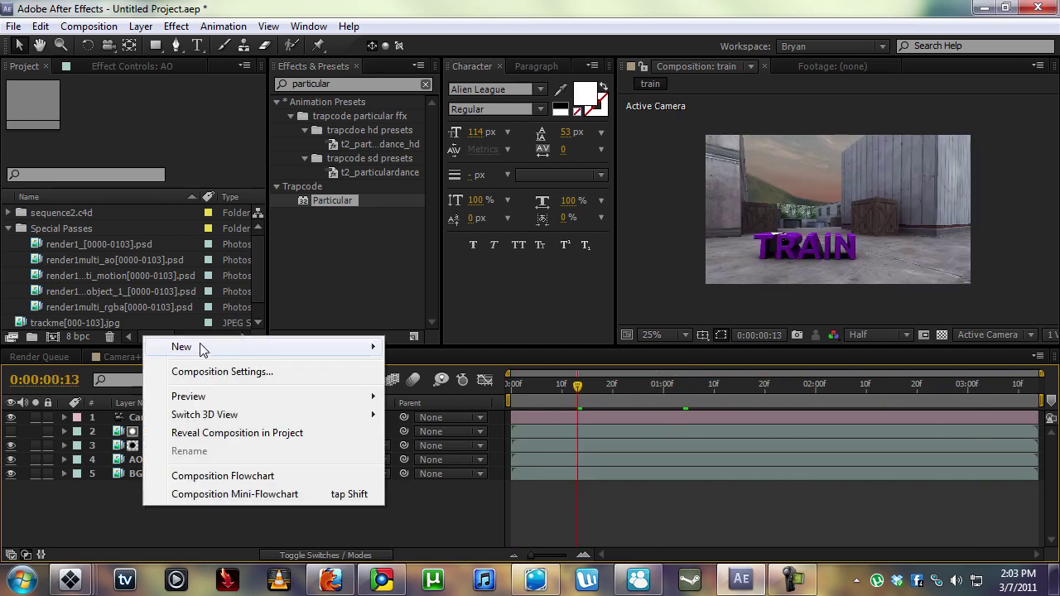
mouse_move(201, 349)
left_click(414, 392)
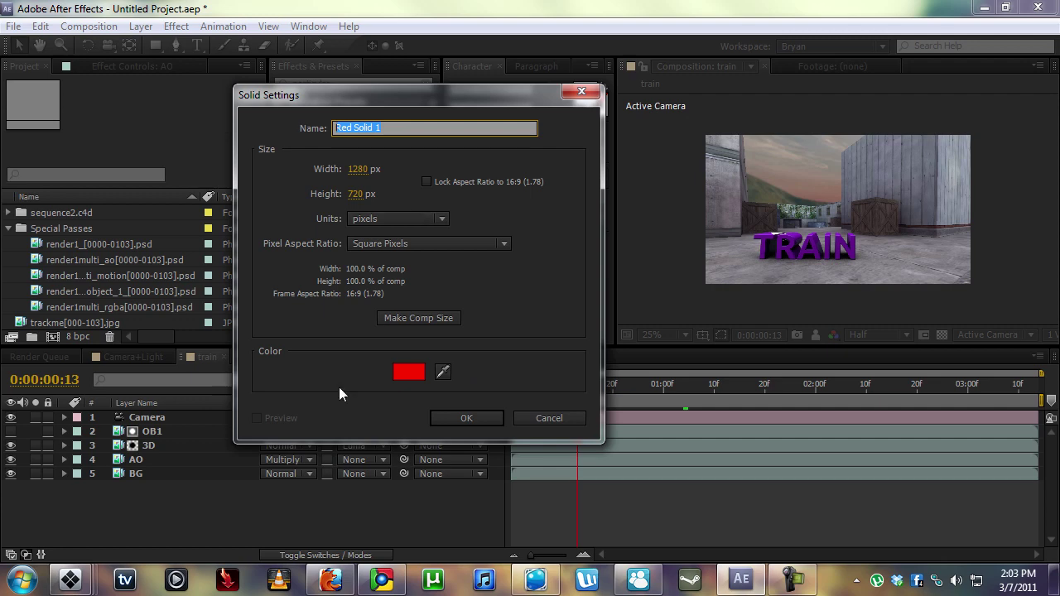
type("particles")
key("Return")
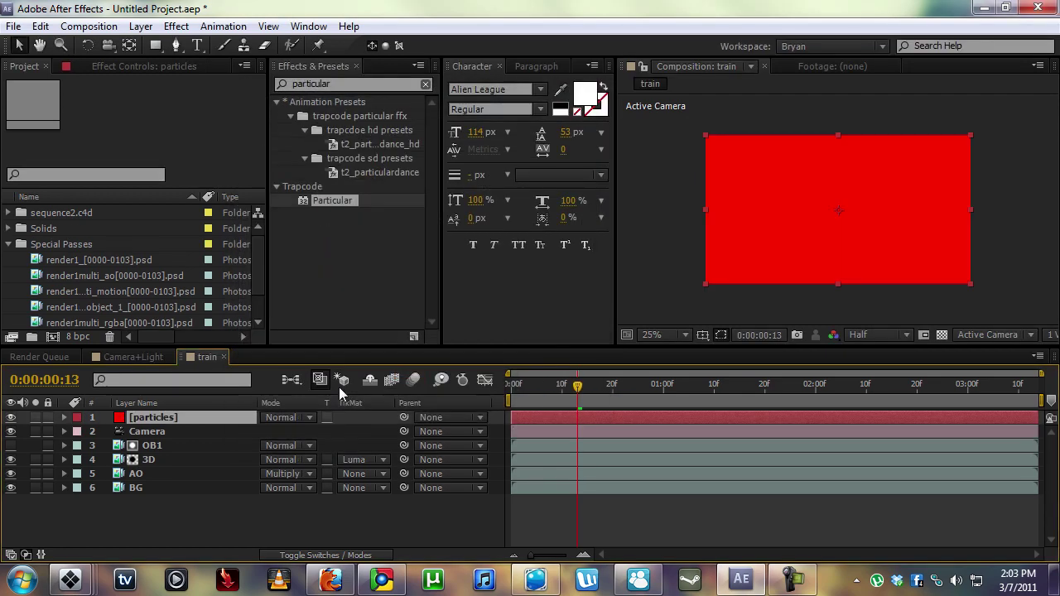
- Apply the Particular effect to the particles layer and extend the layer so it begins before the composition's start
left_click_drag(341, 206, 174, 416)
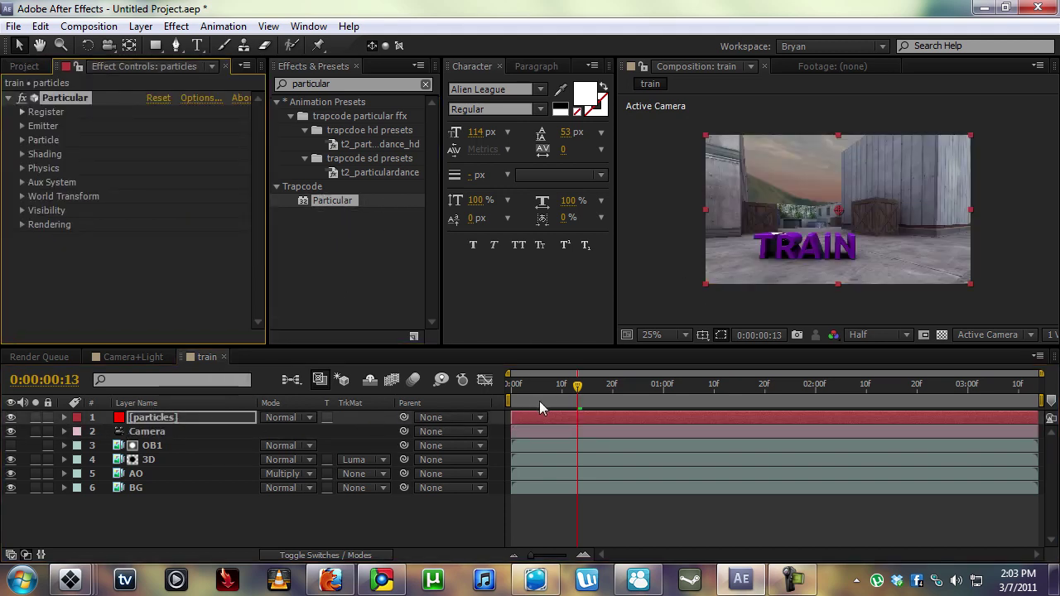
mouse_move(1035, 418)
left_mouse_down()
mouse_move(528, 430)
mouse_move(922, 426)
mouse_move(1025, 438)
mouse_move(511, 423)
mouse_move(1040, 428)
mouse_move(507, 425)
mouse_move(1036, 423)
left_mouse_up()
left_click(729, 533)
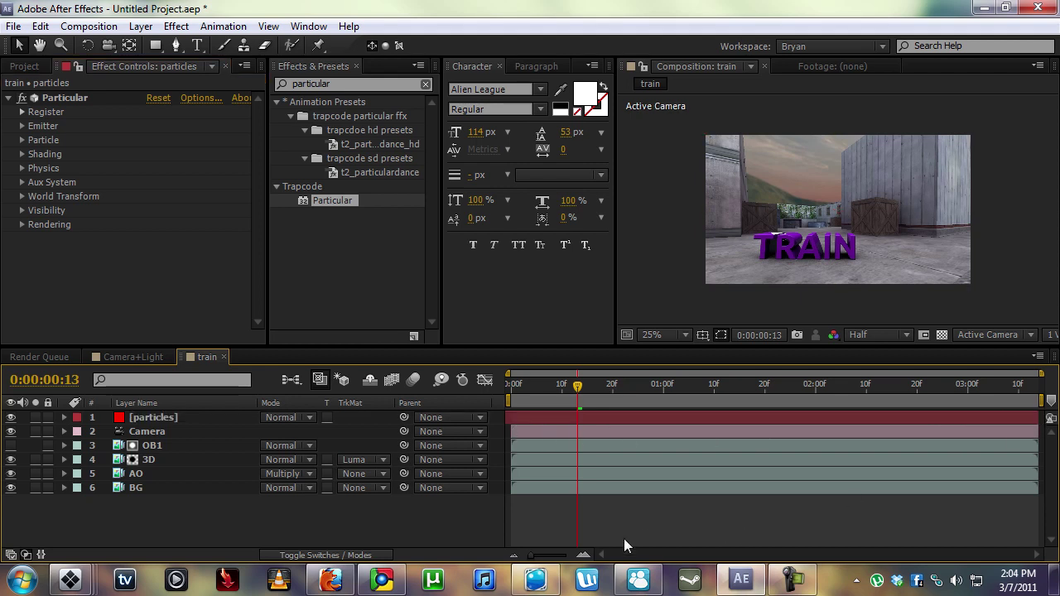
- Switch to CINEMA 4D, show the 3D view, and display the TEXt object's coordinates in a widened attributes area
left_click(536, 580)
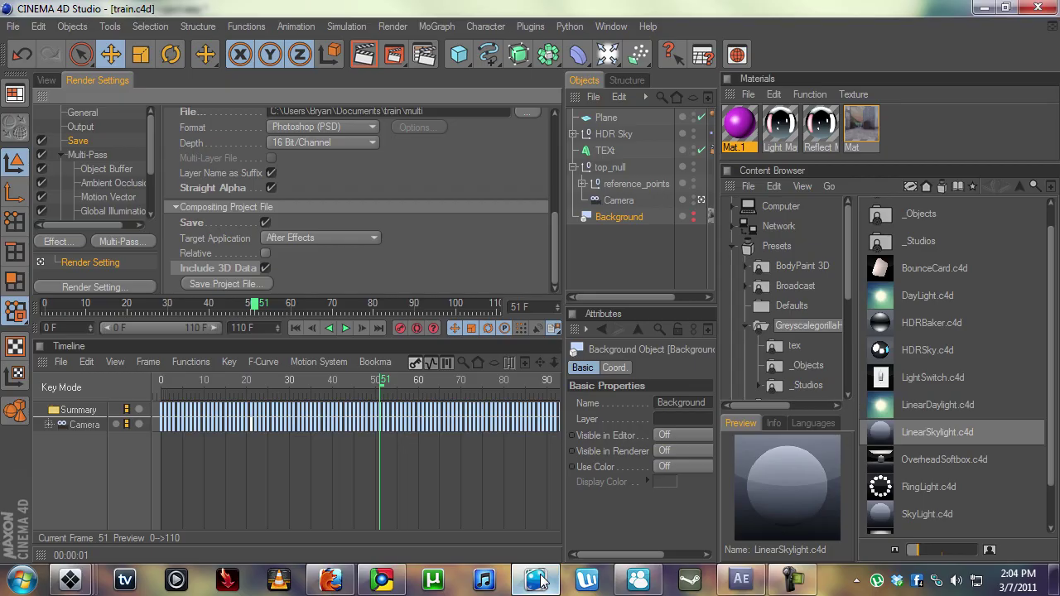
left_click(45, 80)
left_click(605, 150)
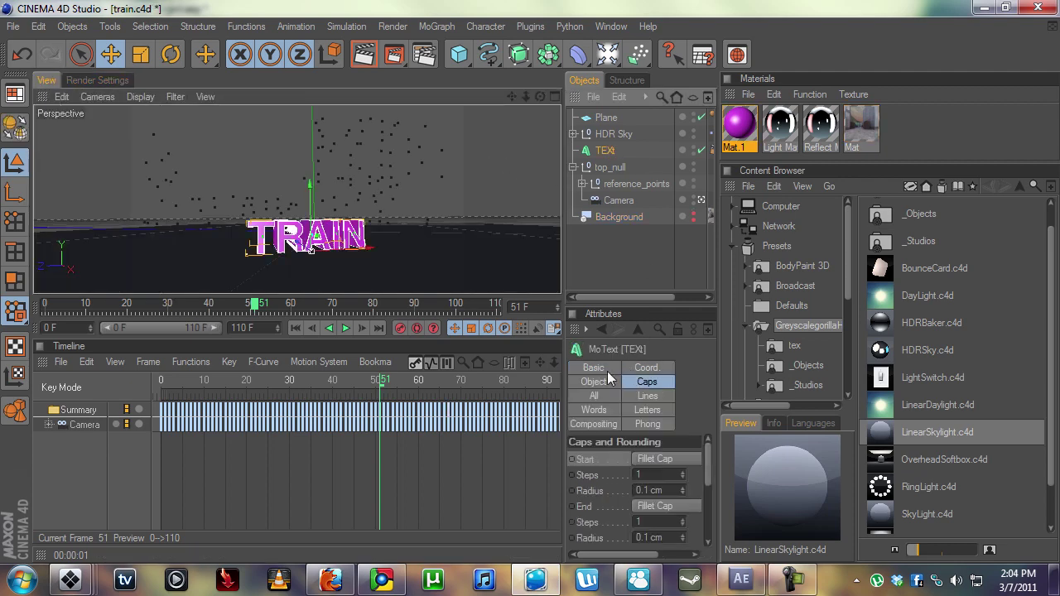
left_click_drag(562, 269, 427, 269)
left_click(509, 367)
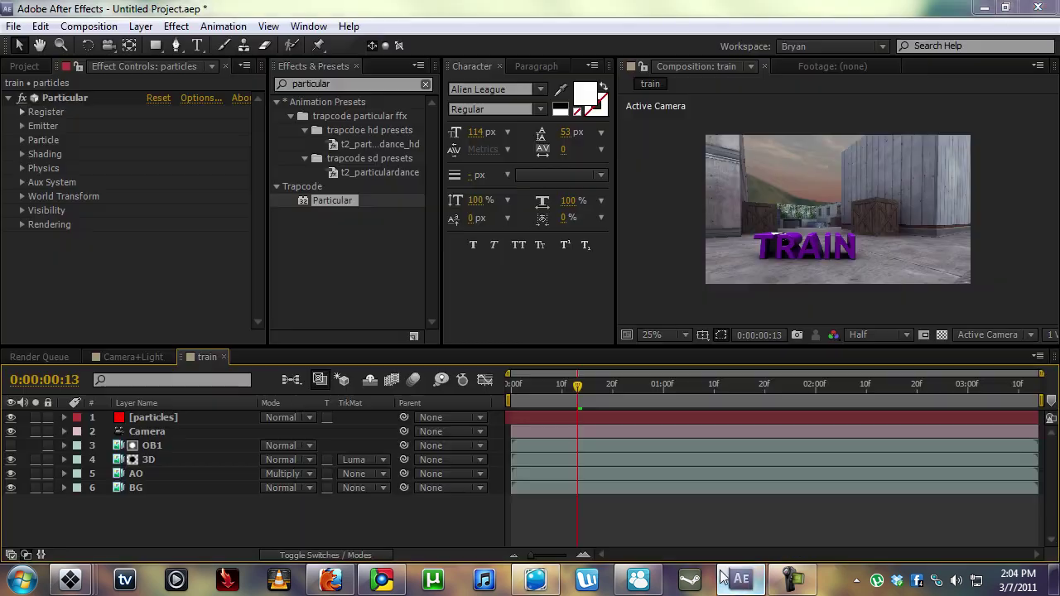
- Switch back to After Effects and expand Particular's Emitter settings on the particles layer, keeping the emitter type at Point
left_click(740, 579)
left_click(184, 416)
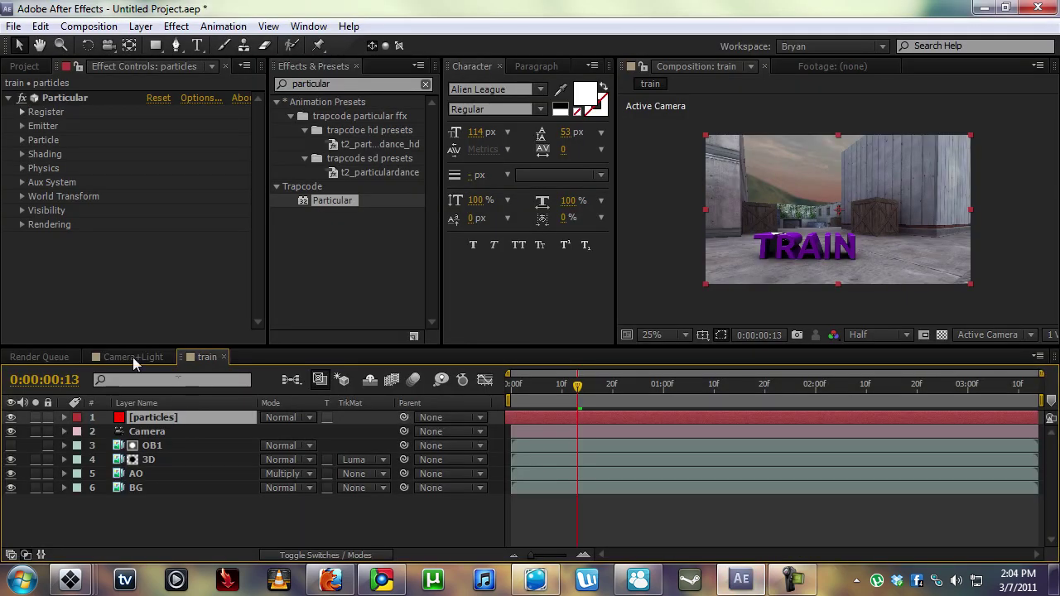
left_click(23, 127)
scroll(91, 153, "down", 2)
left_click(164, 126)
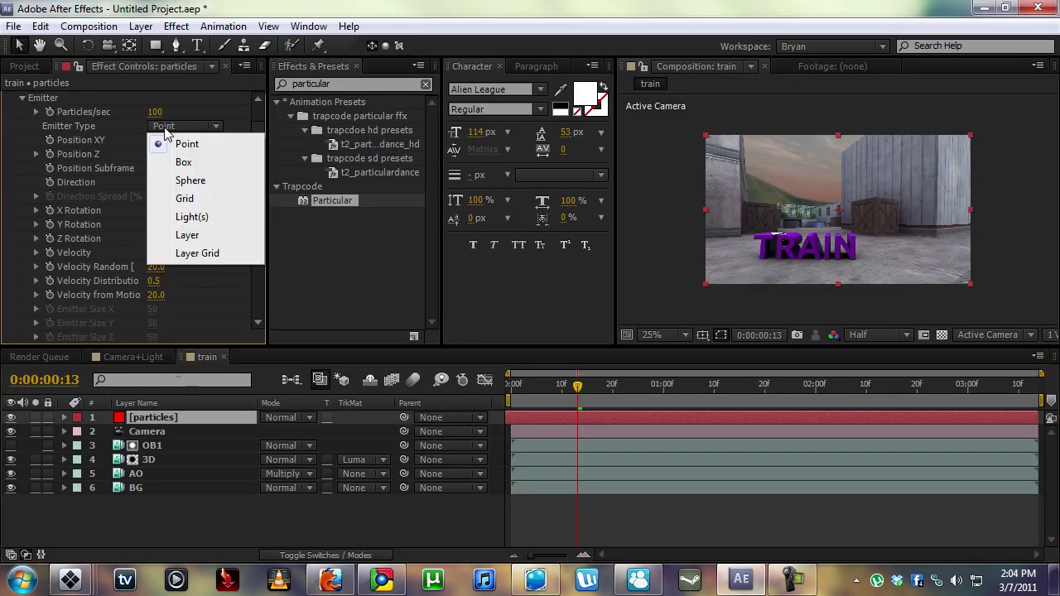
left_click(152, 142)
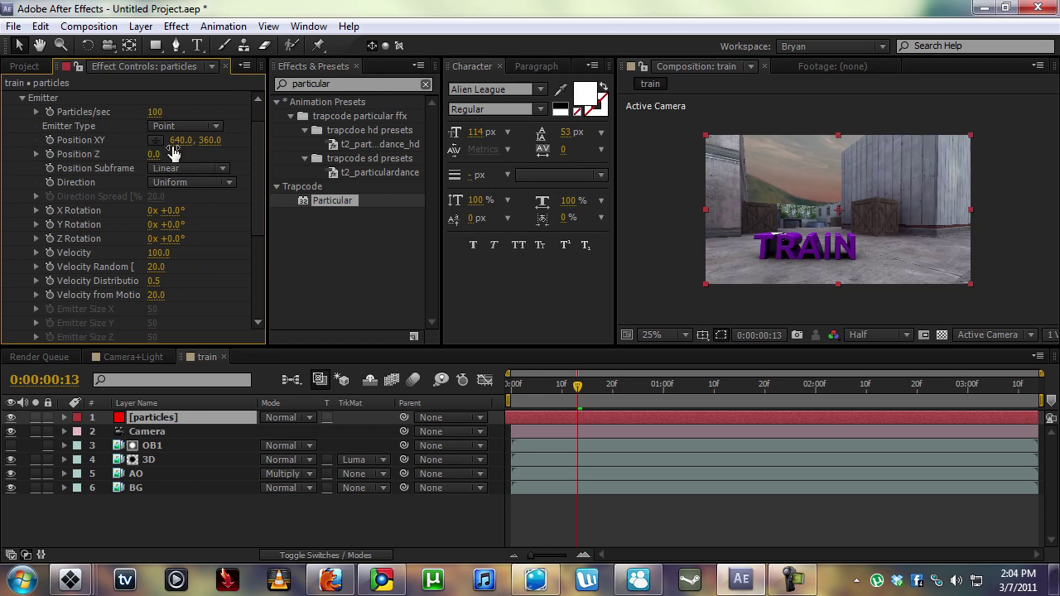
- Check the TEXt object's X position in CINEMA 4D and set the Particular emitter's Position X to -60 in After Effects
left_click(68, 580)
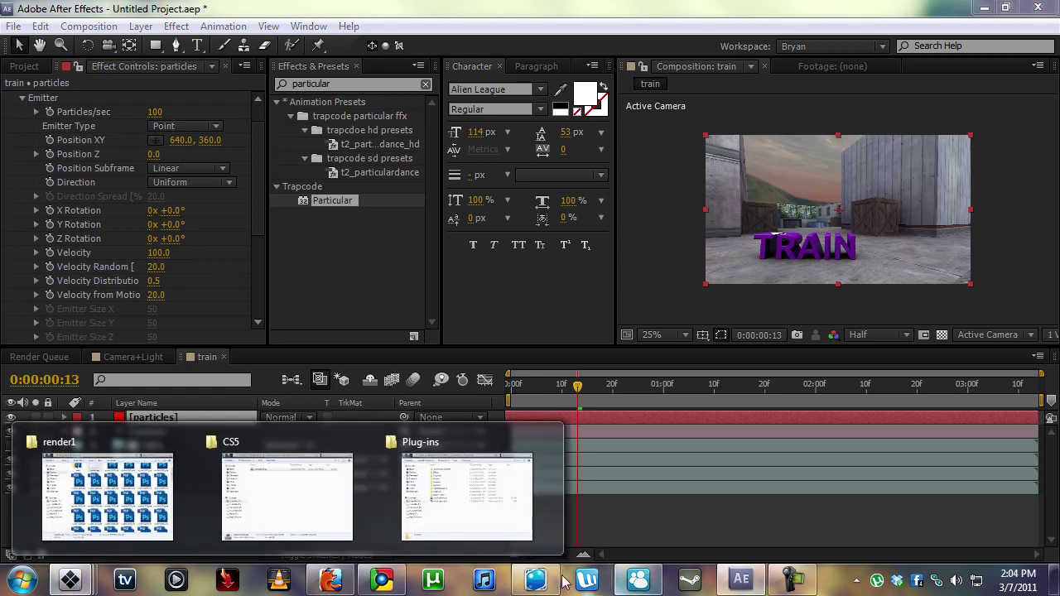
left_click(546, 581)
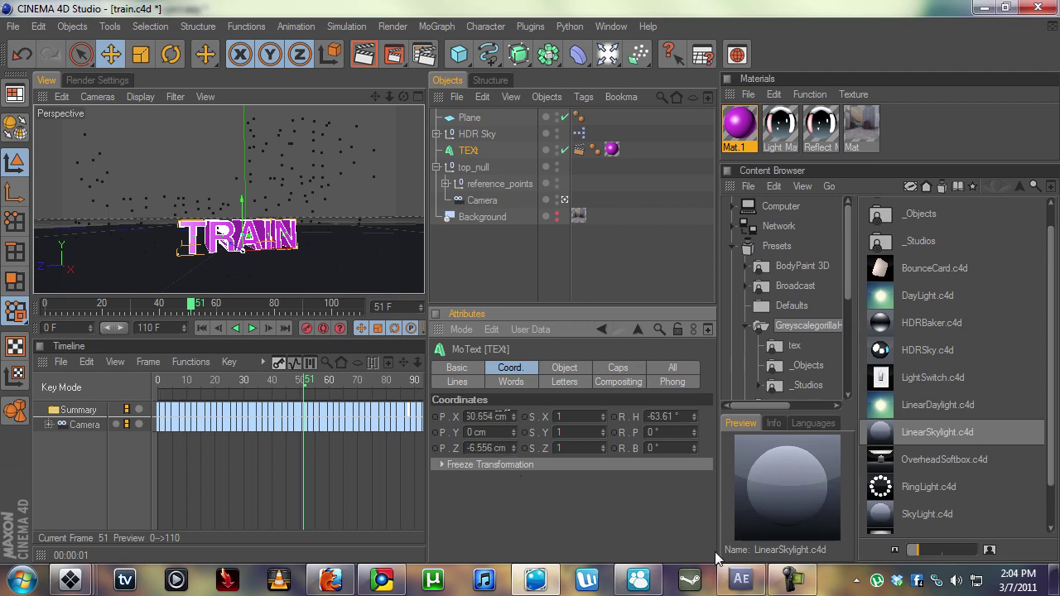
left_click(740, 579)
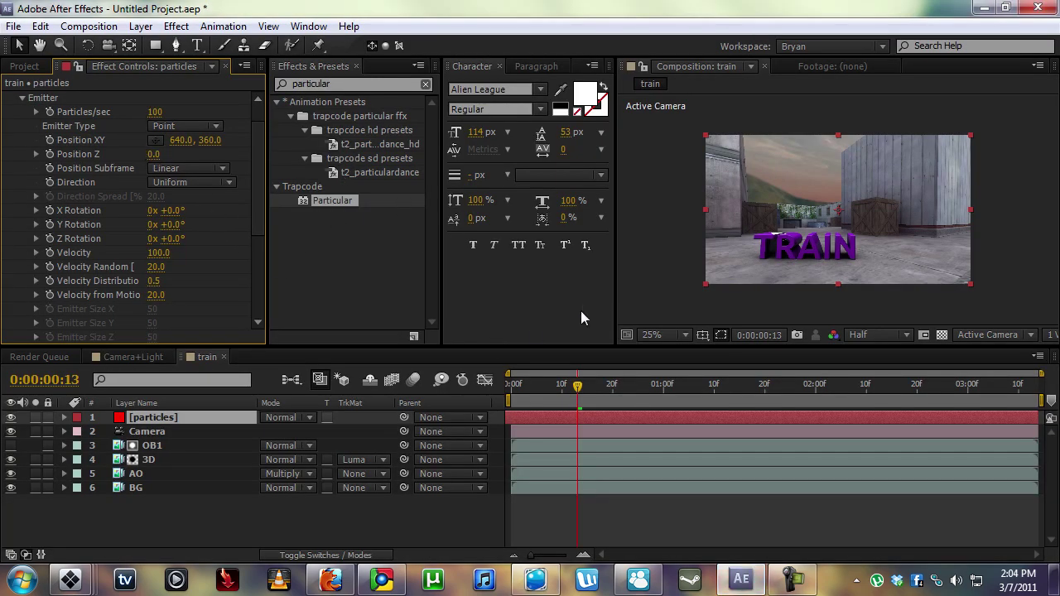
left_click(180, 140)
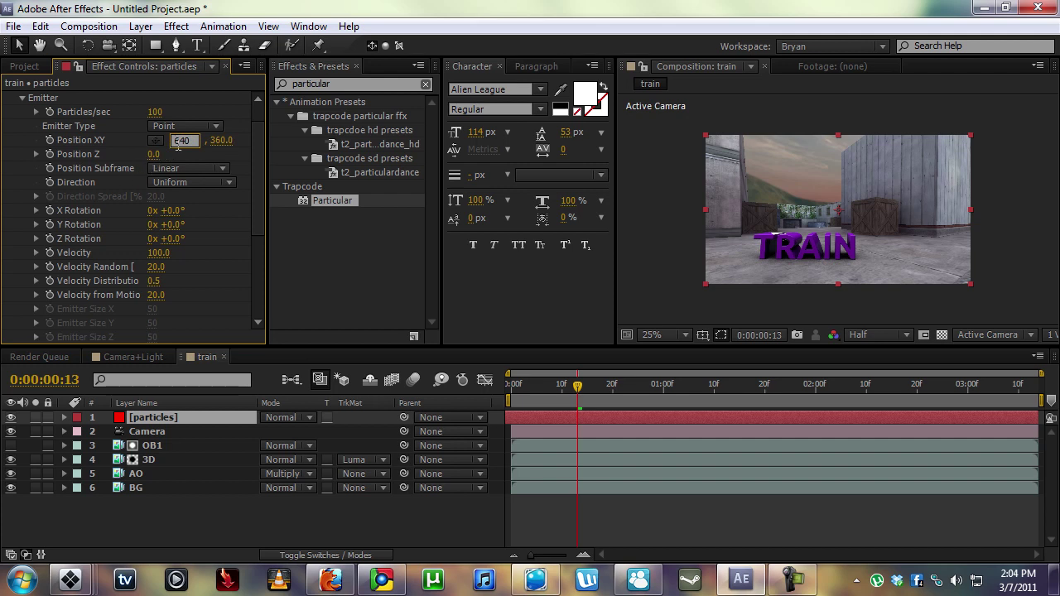
key("Return")
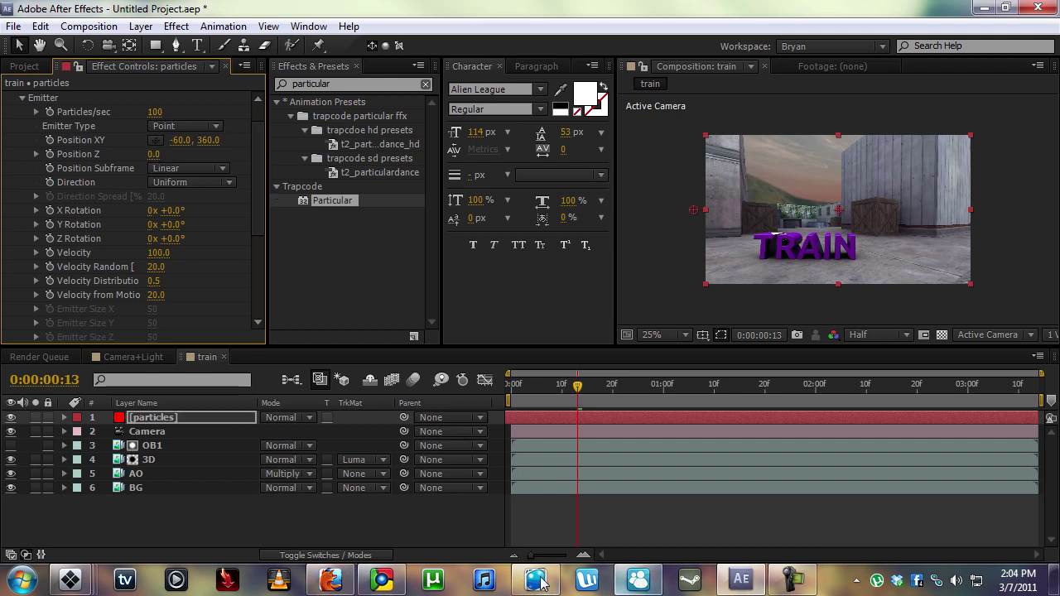
- Recheck the TEXt coordinates in CINEMA 4D and set the emitter's Position Y to 0 and Position Z to -6 in After Effects
mouse_move(535, 580)
left_click(541, 521)
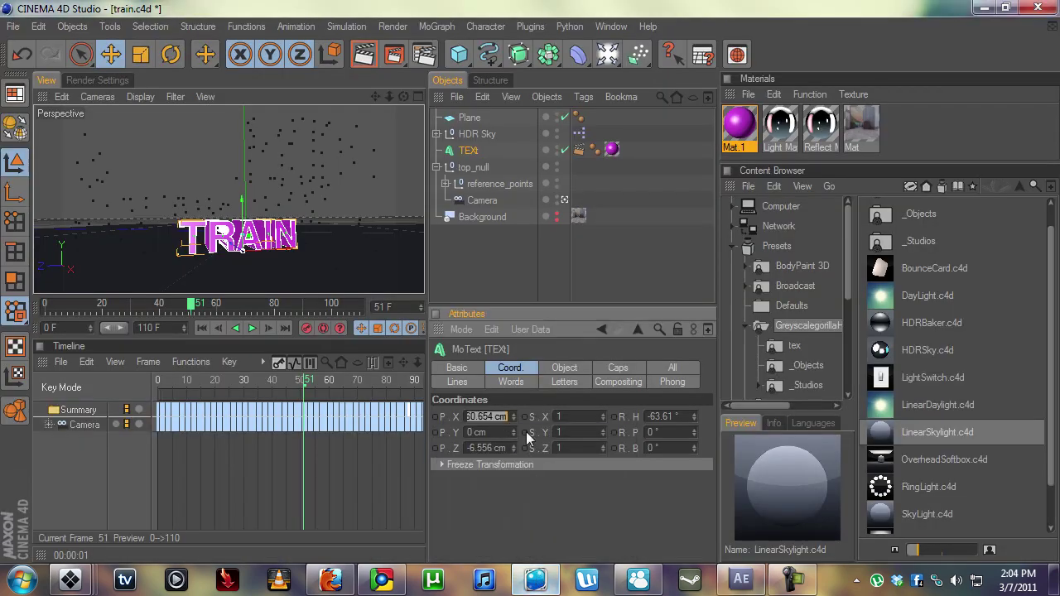
left_click(740, 580)
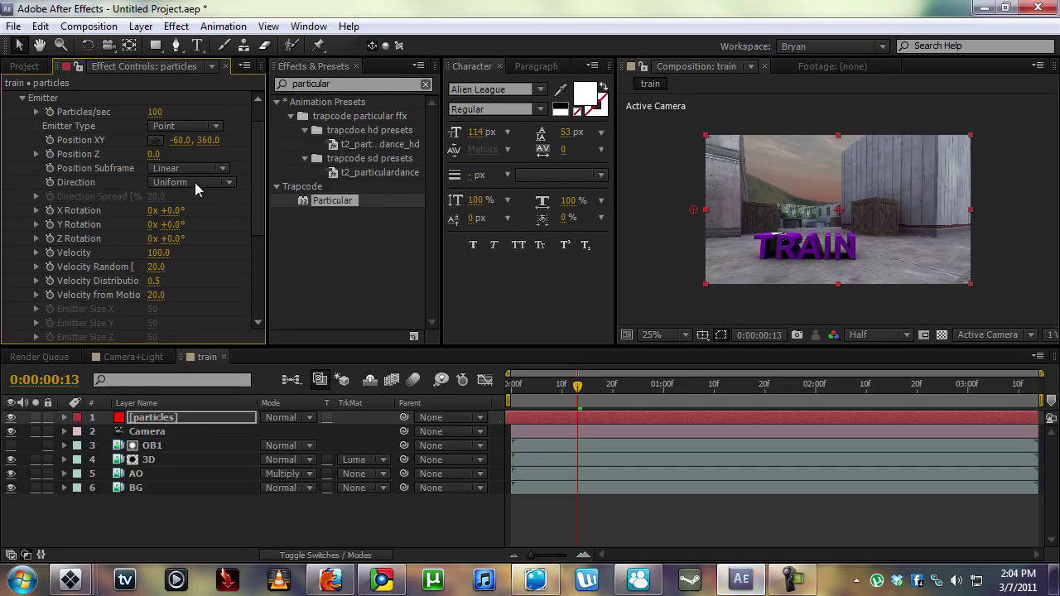
left_click(202, 140)
left_click(151, 155)
type("-6")
key("Return")
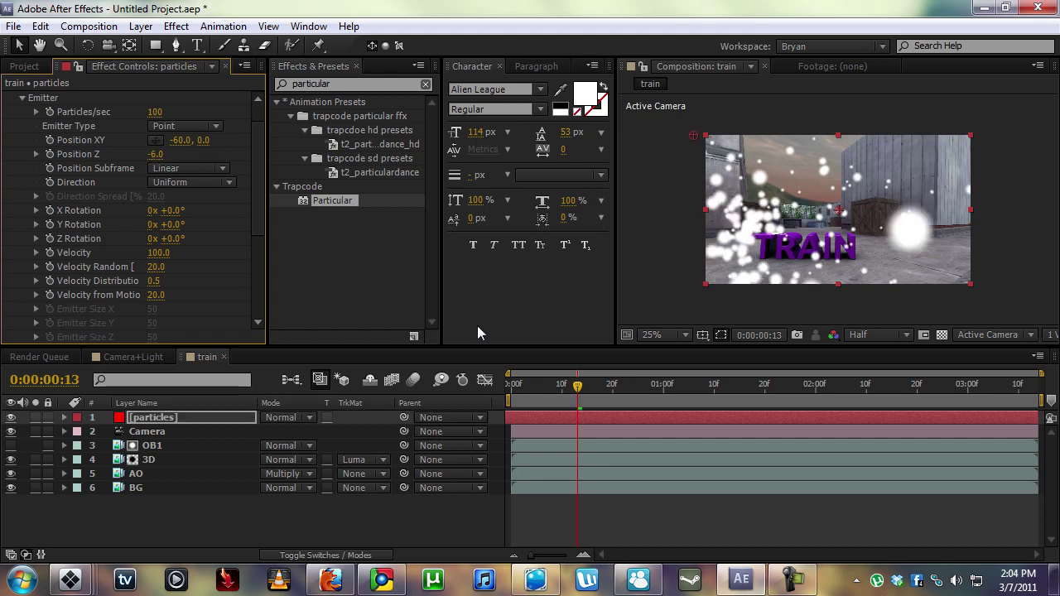
- Preview the train composition with the particles, and move the current time to 0:00:00:26
left_click(737, 526)
left_click_drag(579, 386, 516, 386)
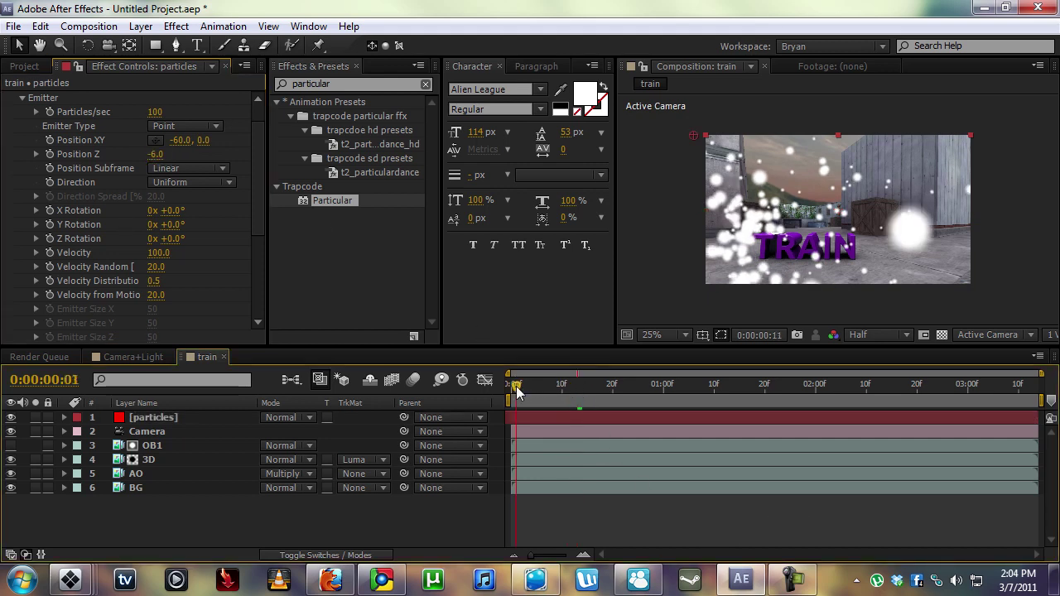
key("KP_0")
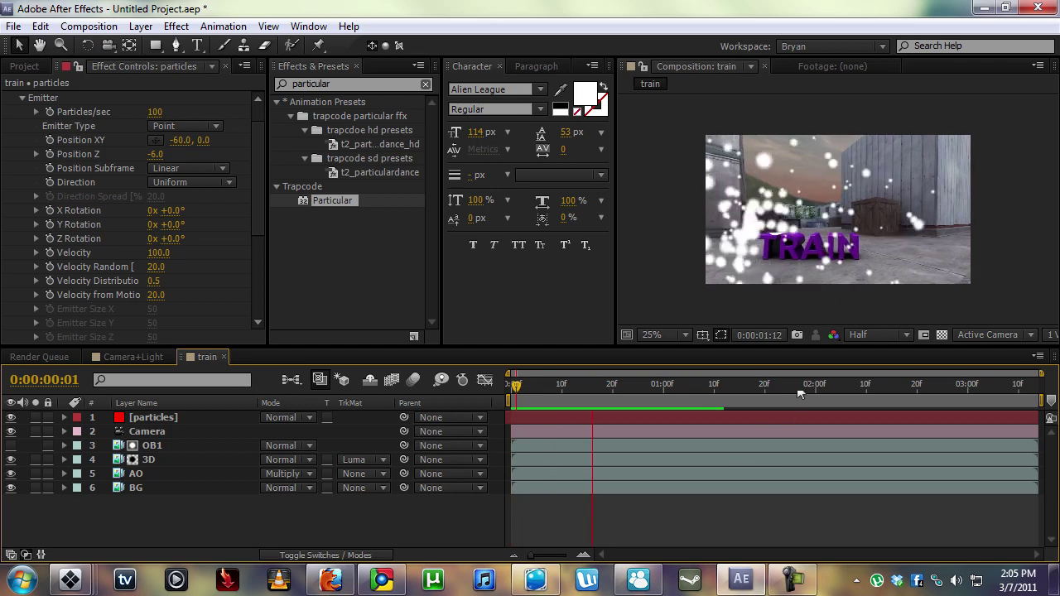
left_click_drag(530, 382, 643, 390)
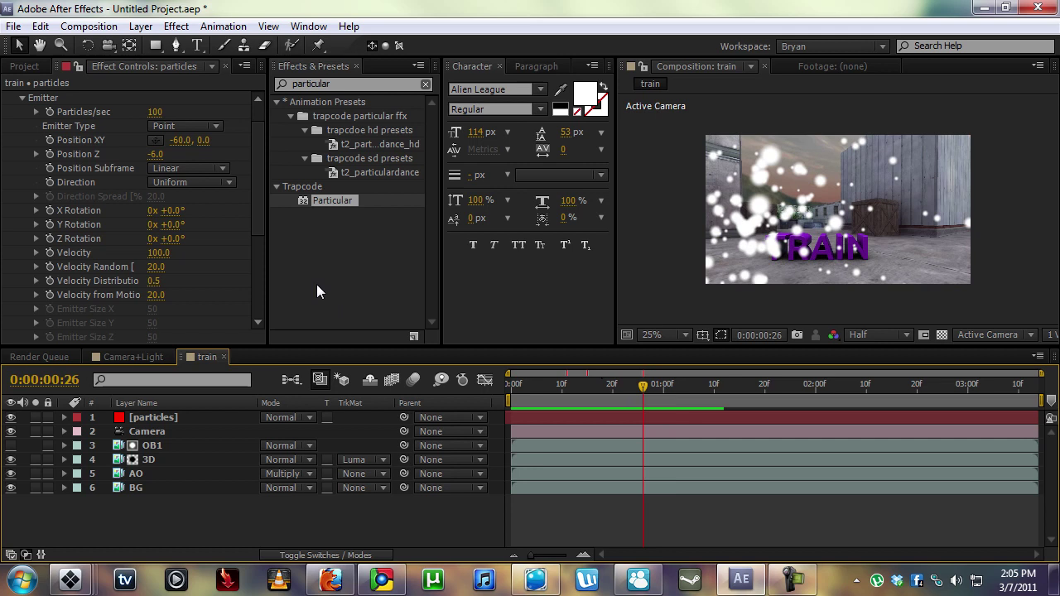
- Set the Particular emitter's Velocity to 0 and change its Emitter Type to Box
left_click(159, 253)
left_click(695, 415)
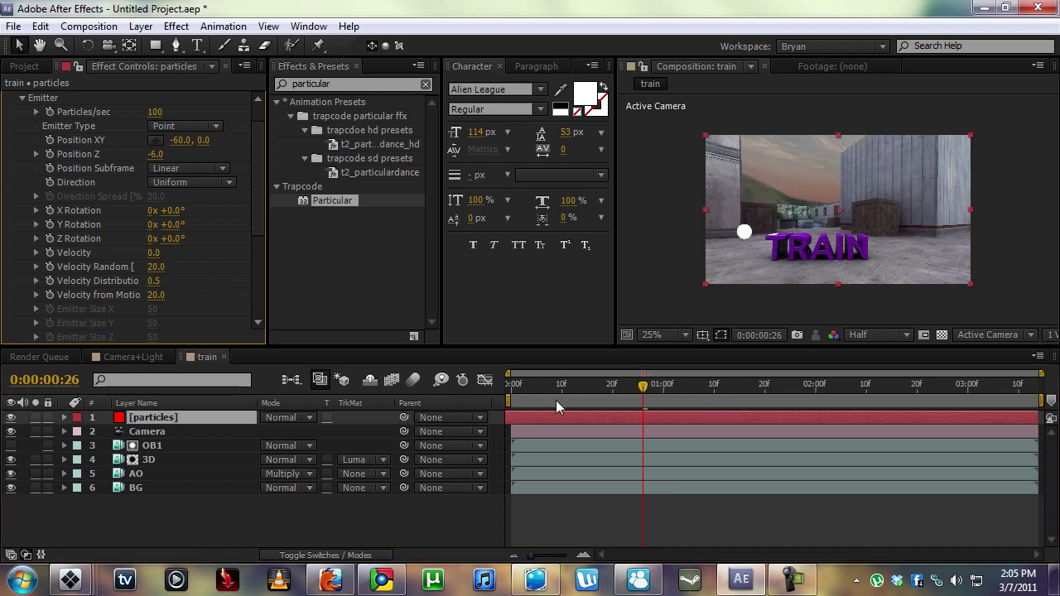
left_click(189, 126)
left_click(218, 161)
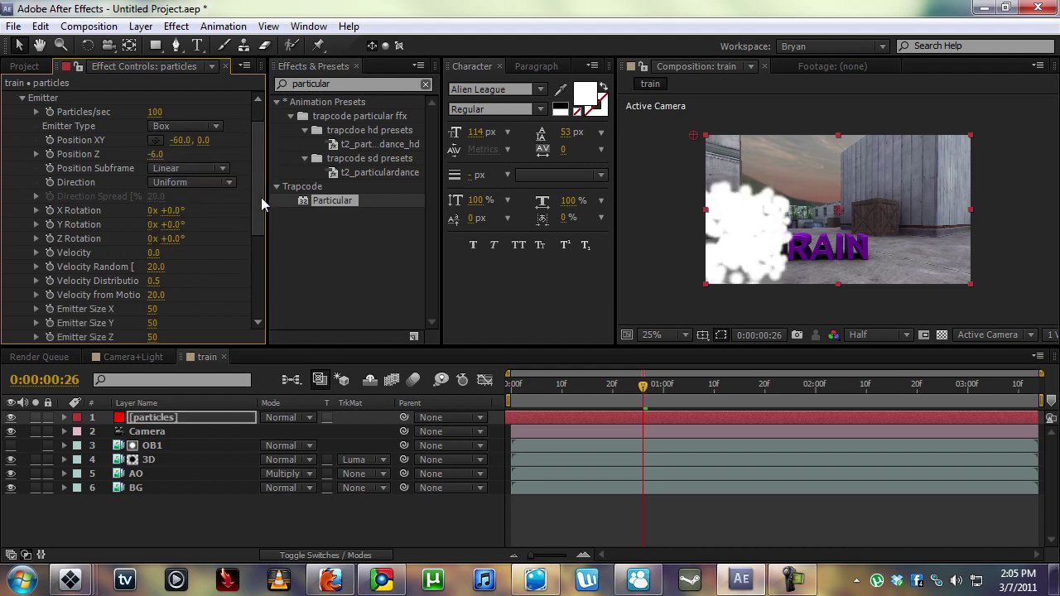
- Enlarge the box emitter to Emitter Size X 510, Y 196 and Z 186
scroll(180, 227, "down", 4)
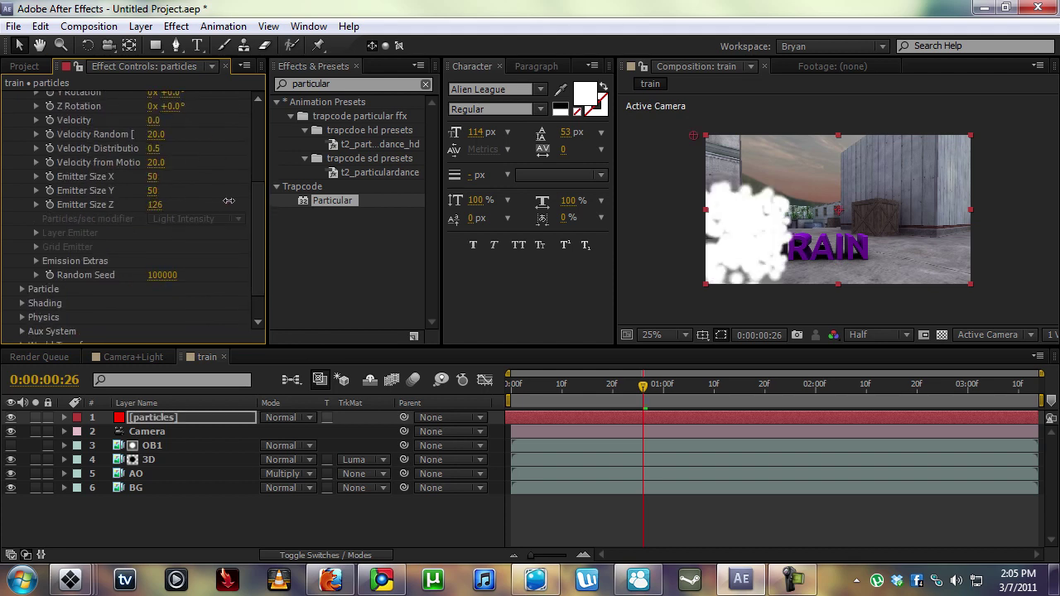
left_click_drag(228, 201, 278, 201)
left_click_drag(152, 192, 247, 187)
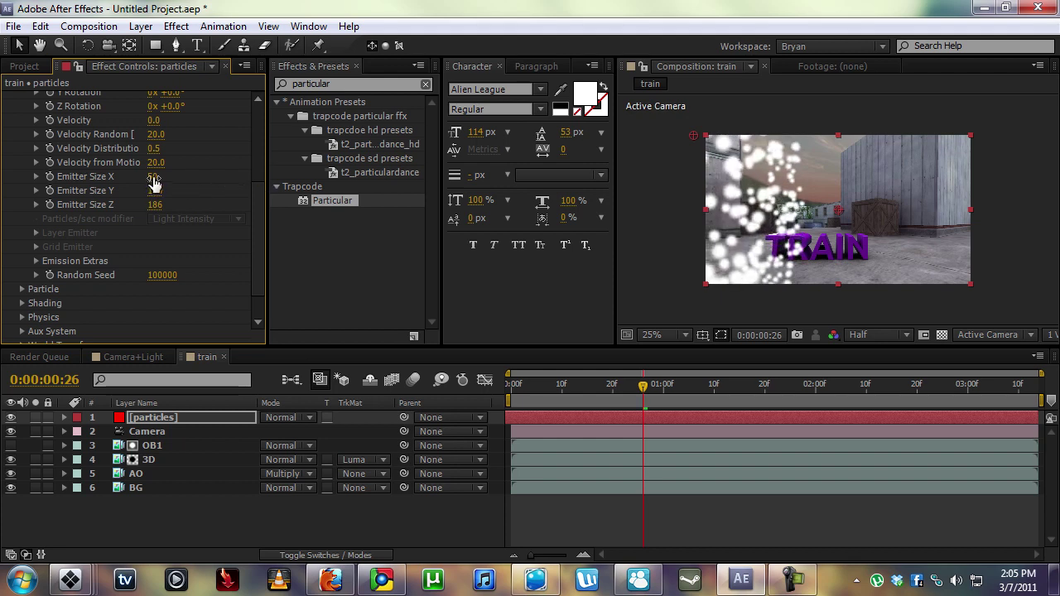
left_click_drag(153, 178, 432, 177)
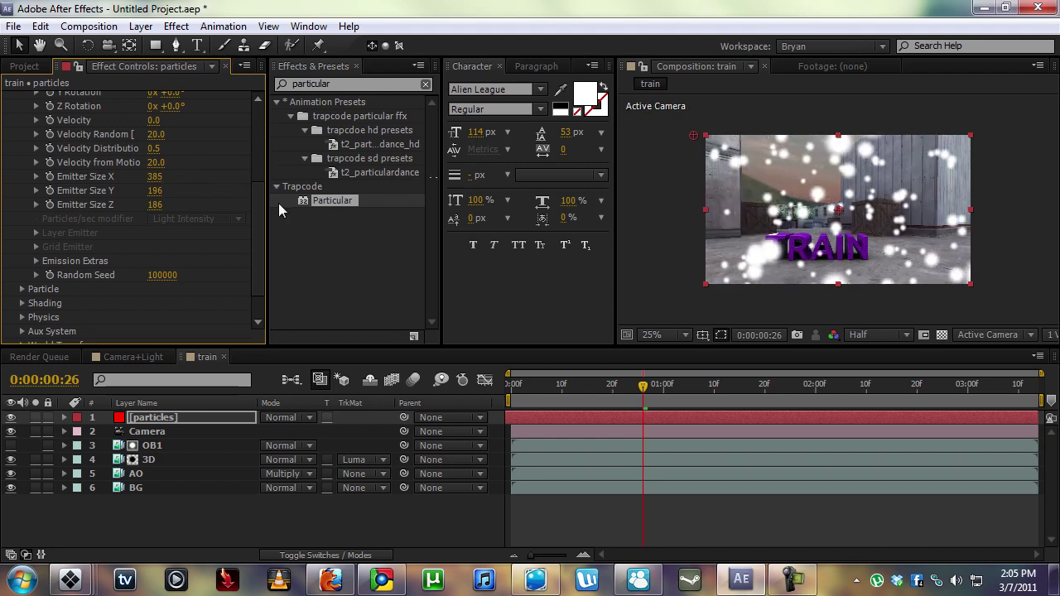
left_click_drag(210, 174, 276, 104)
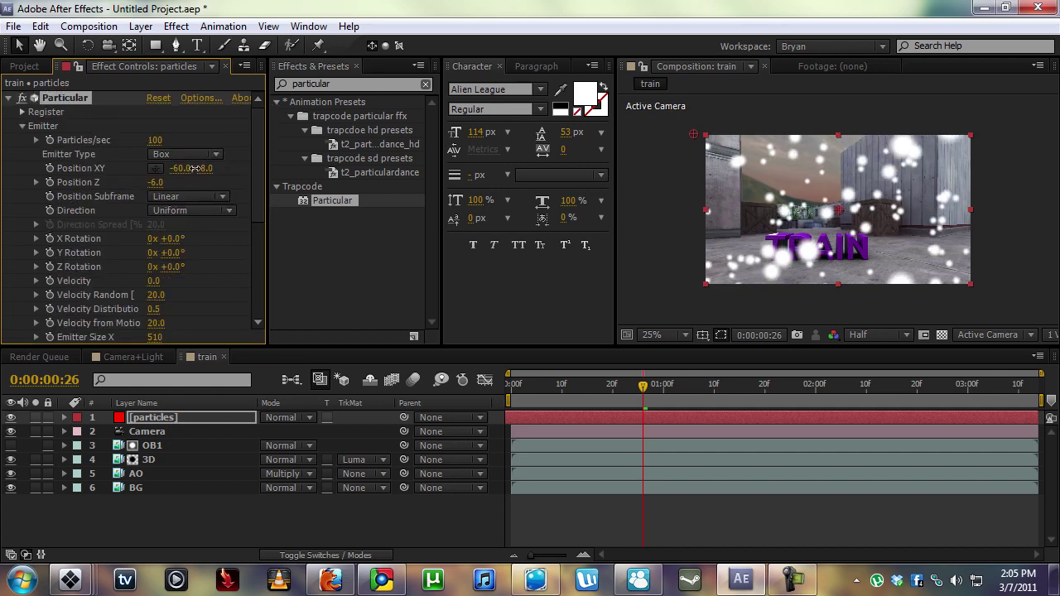
- Flatten the box emitter to Emitter Size Y 0 and set its Position Y to -6
left_click_drag(193, 168, 160, 166)
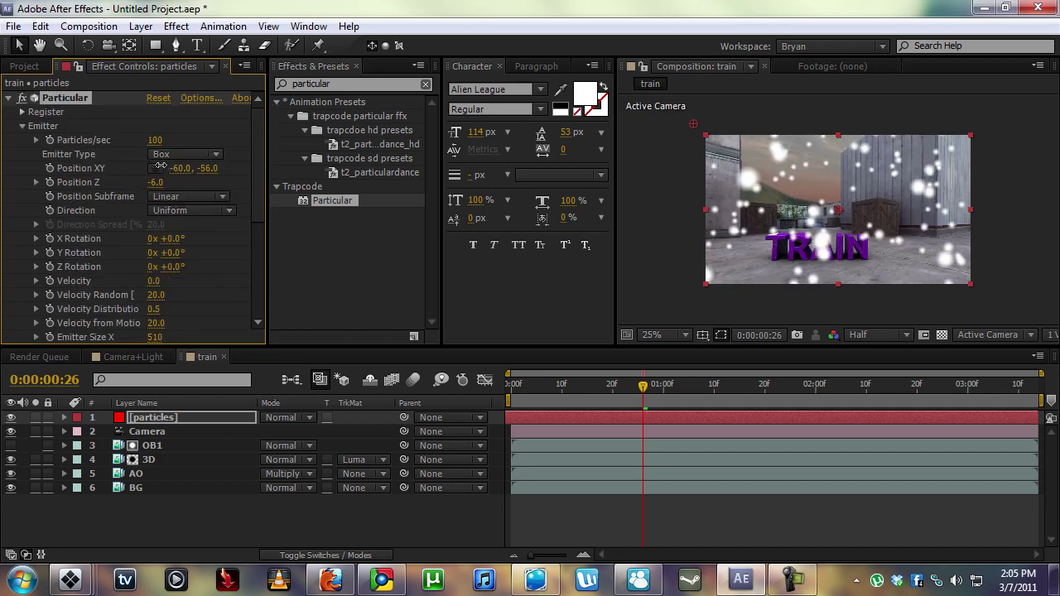
scroll(223, 215, "down", 3)
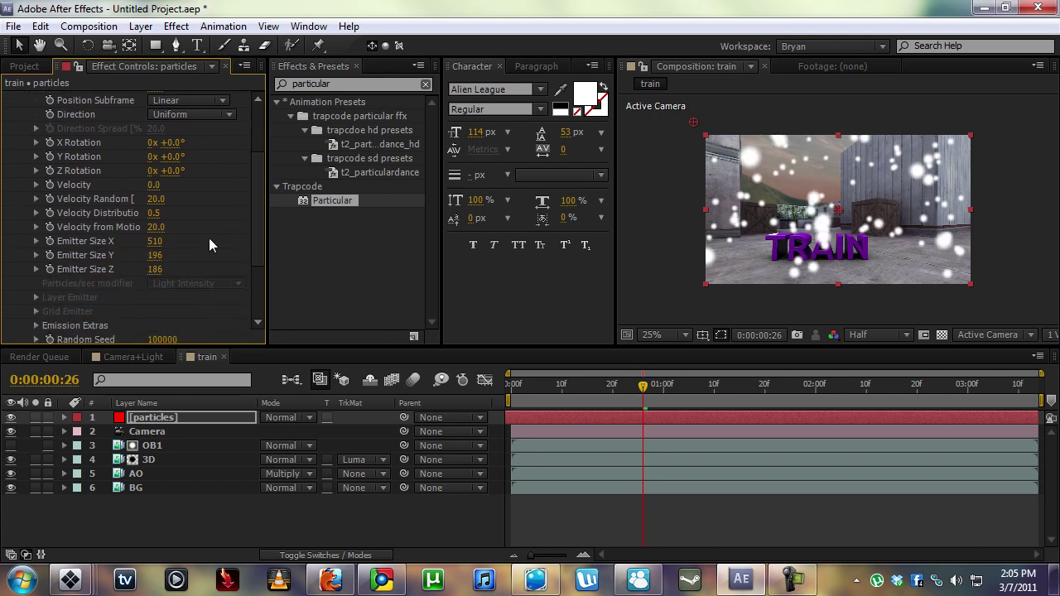
left_click_drag(154, 255, 15, 252)
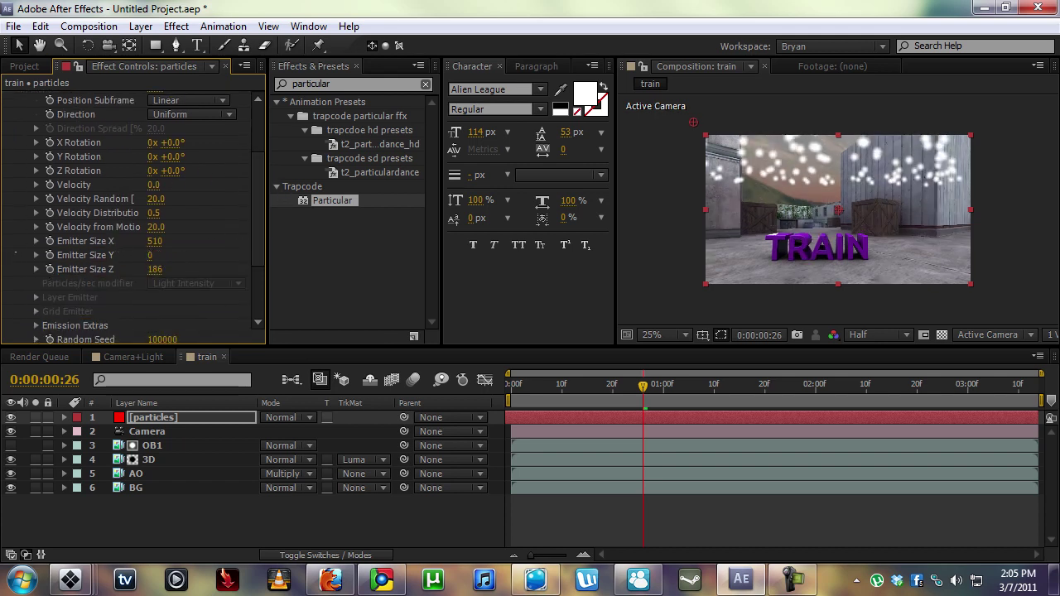
scroll(258, 151, "up", 3)
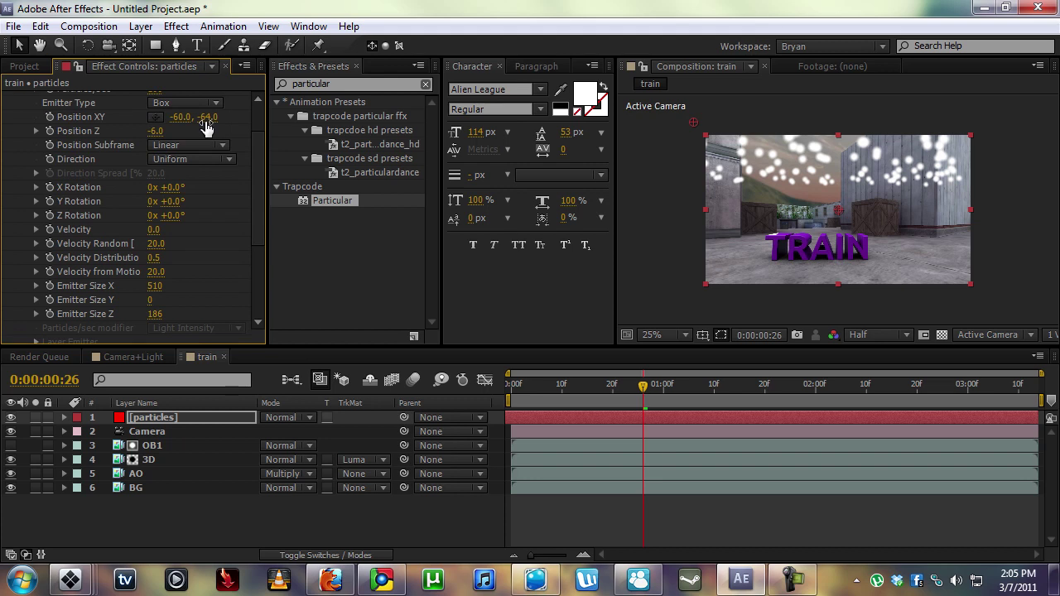
left_click_drag(207, 117, 258, 124)
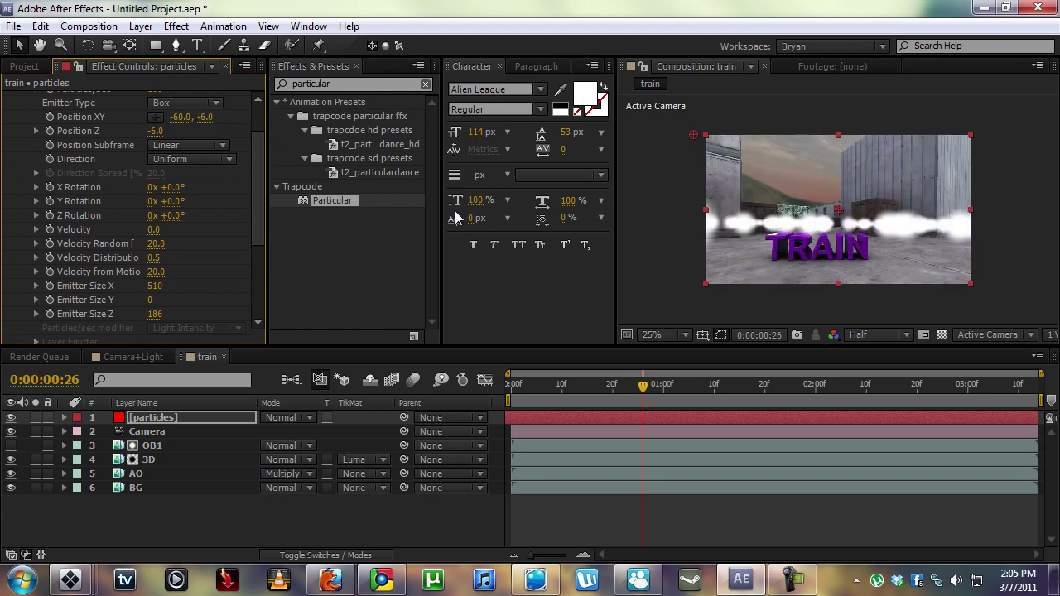
- Preview the composition at Quarter resolution and move the current time to 0:00:00:14
left_click_drag(643, 385, 542, 386)
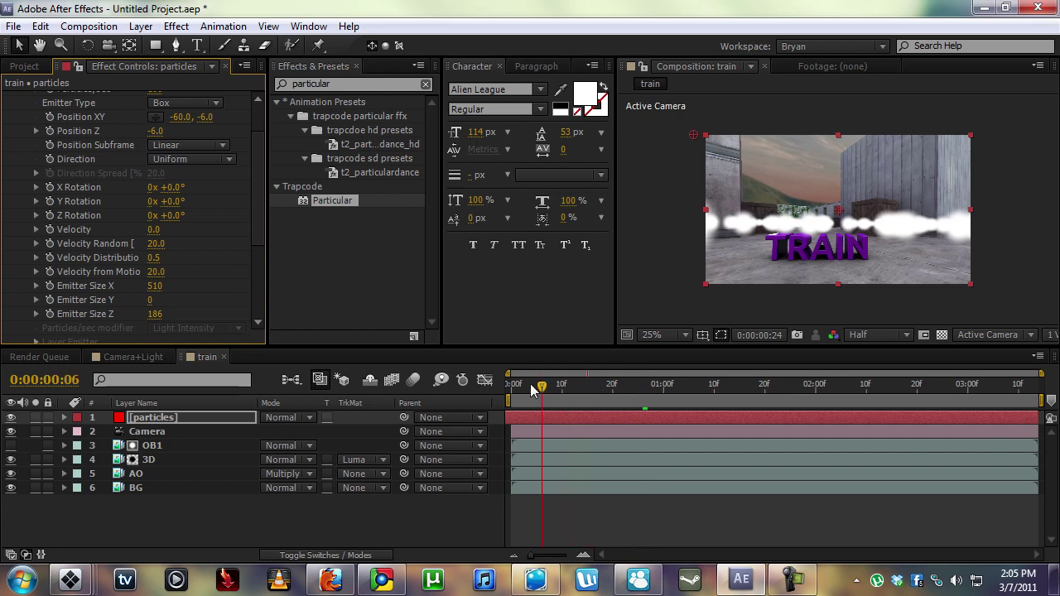
left_click(880, 334)
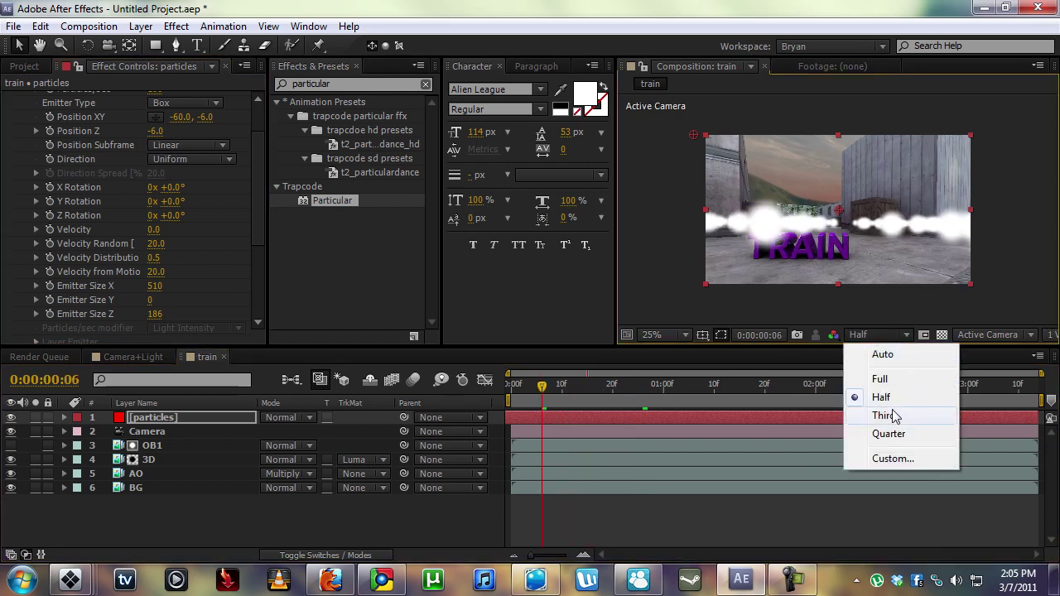
left_click(887, 433)
key("KP_0")
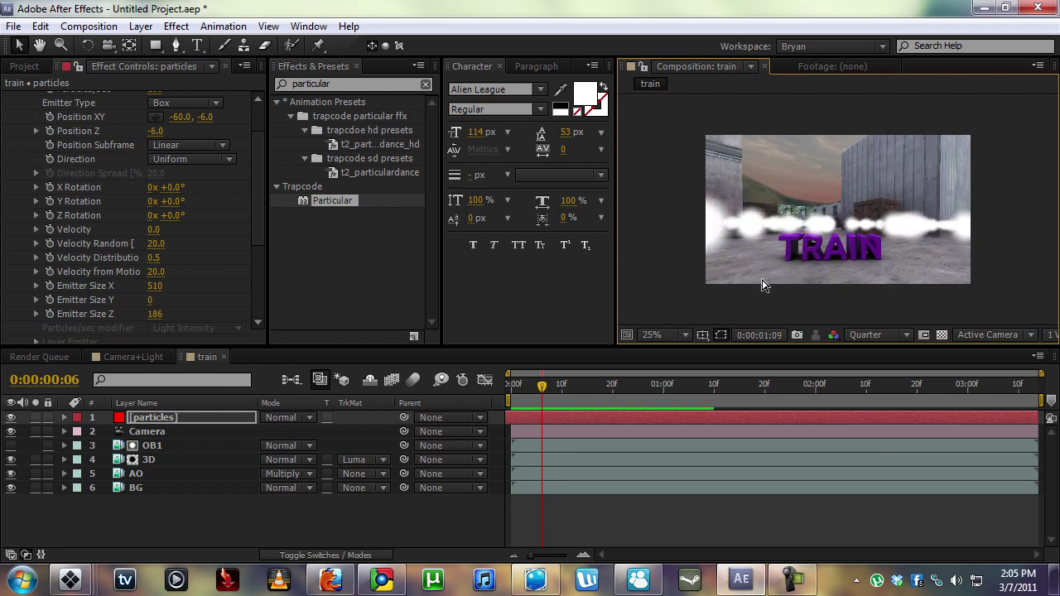
left_click(548, 387)
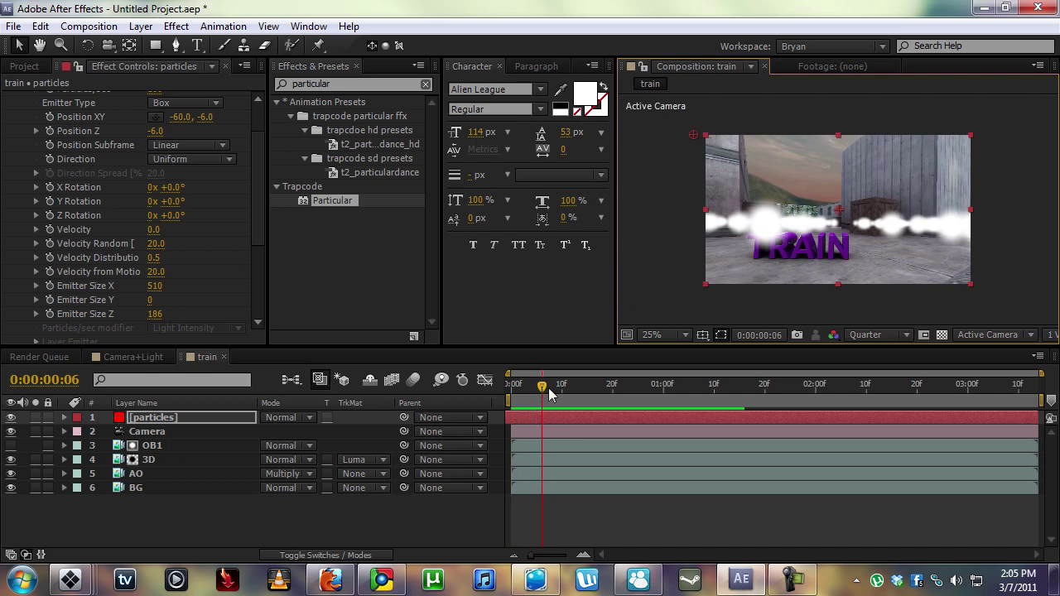
left_click_drag(548, 387, 582, 391)
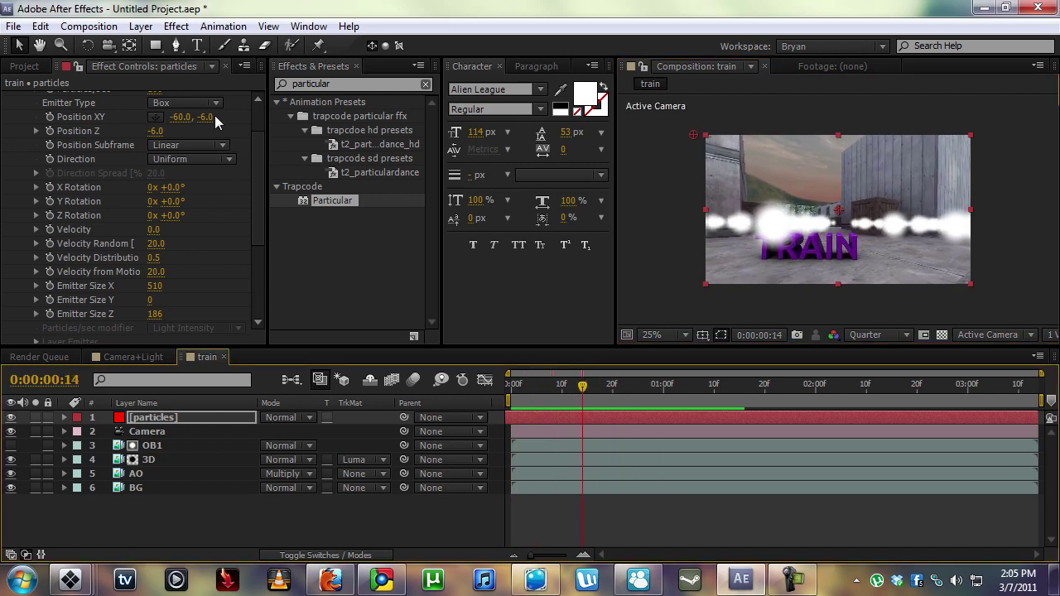
- Raise the emitter to Position Y -150 and set the particles' Life to 10 seconds
left_click_drag(205, 117, 86, 122)
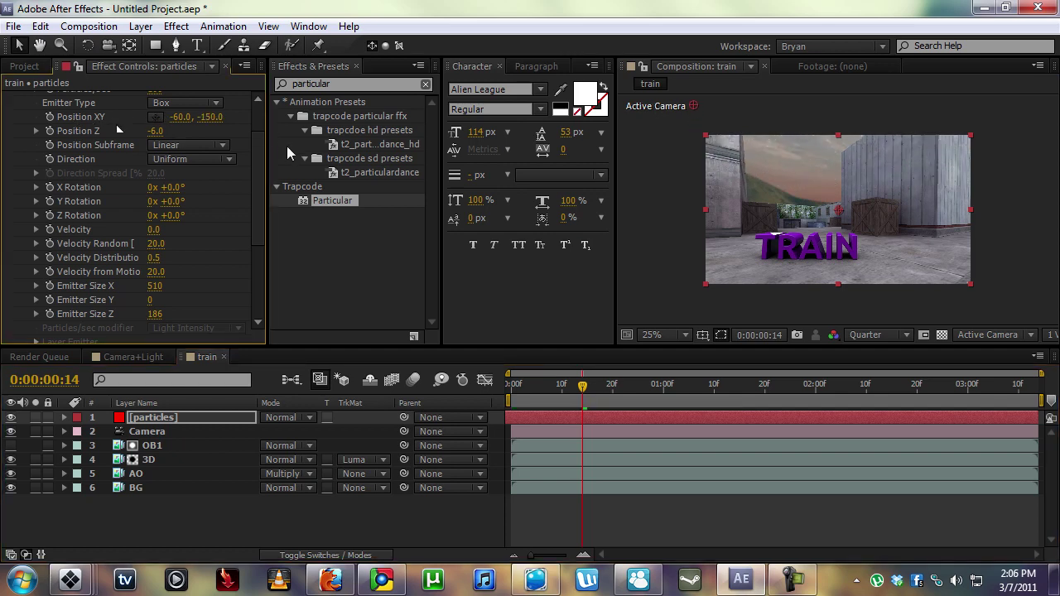
scroll(259, 235, "down", 4)
left_click(21, 252)
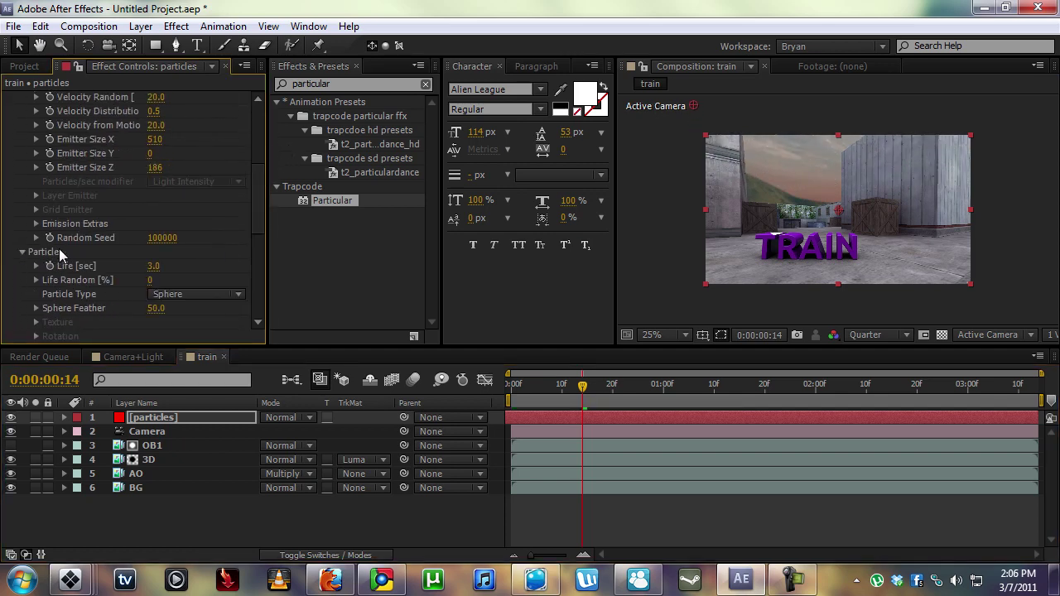
scroll(161, 239, "down", 4)
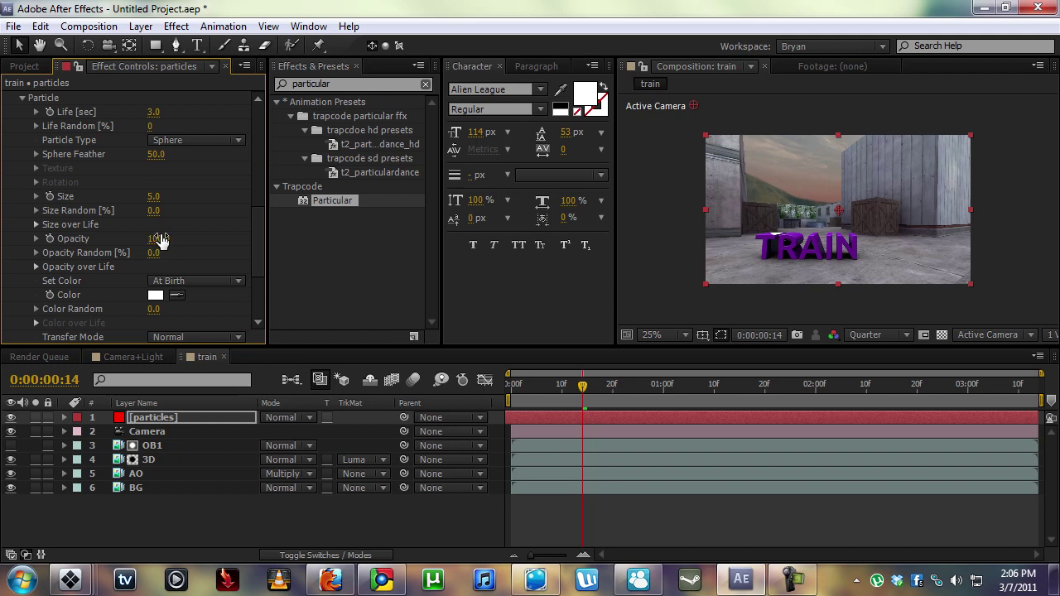
left_click_drag(153, 112, 191, 113)
left_click(162, 111)
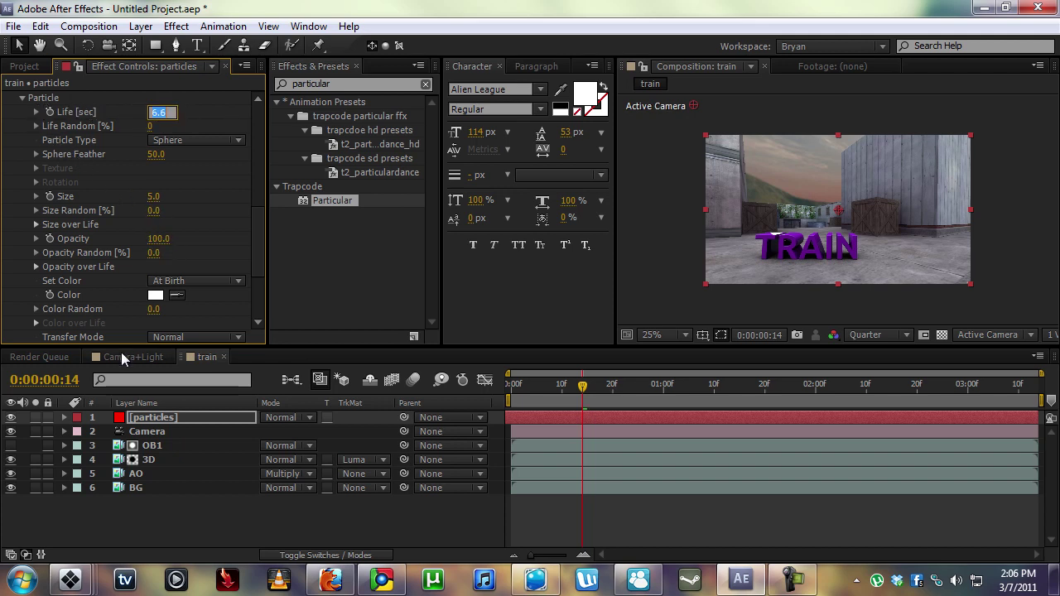
type("10")
key("Return")
- Set Gravity to 120 in Particular's Physics settings and preview the falling particles
scroll(255, 231, "down", 5)
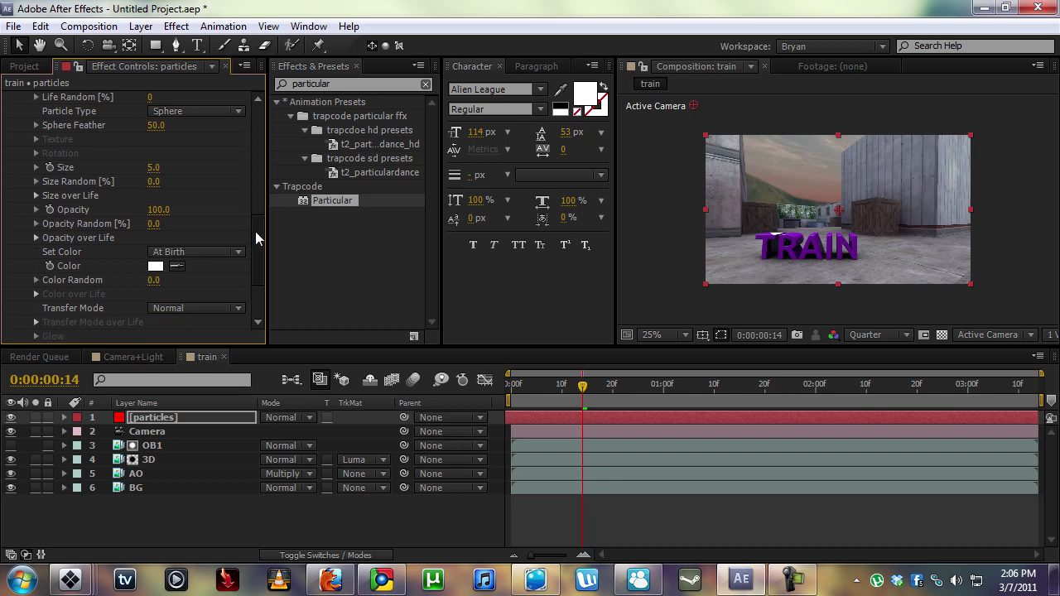
left_click(22, 281)
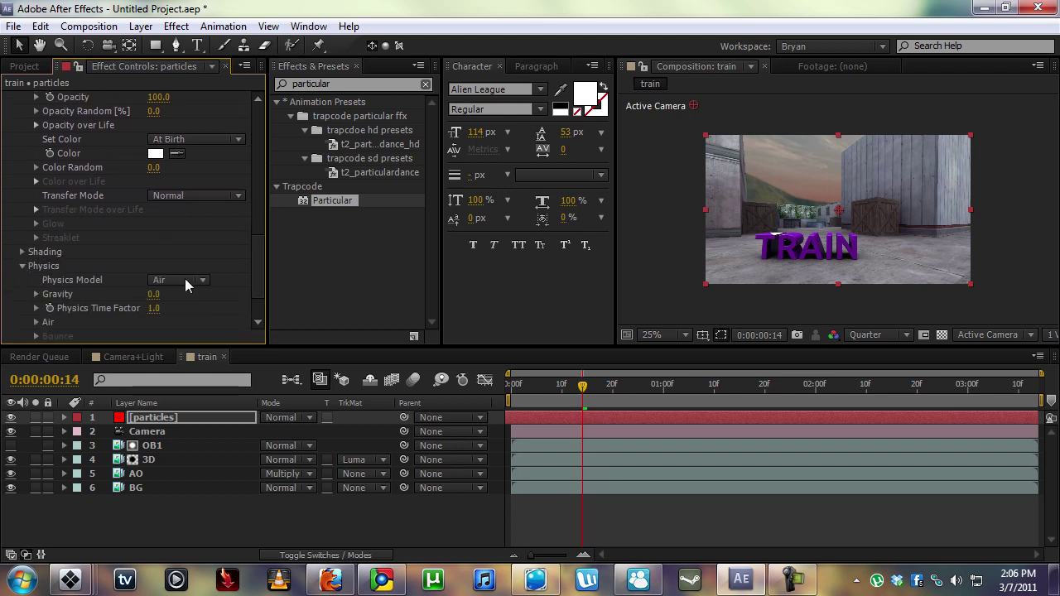
mouse_move(157, 296)
left_mouse_down()
mouse_move(194, 300)
mouse_move(175, 301)
left_mouse_up()
key("KP_0")
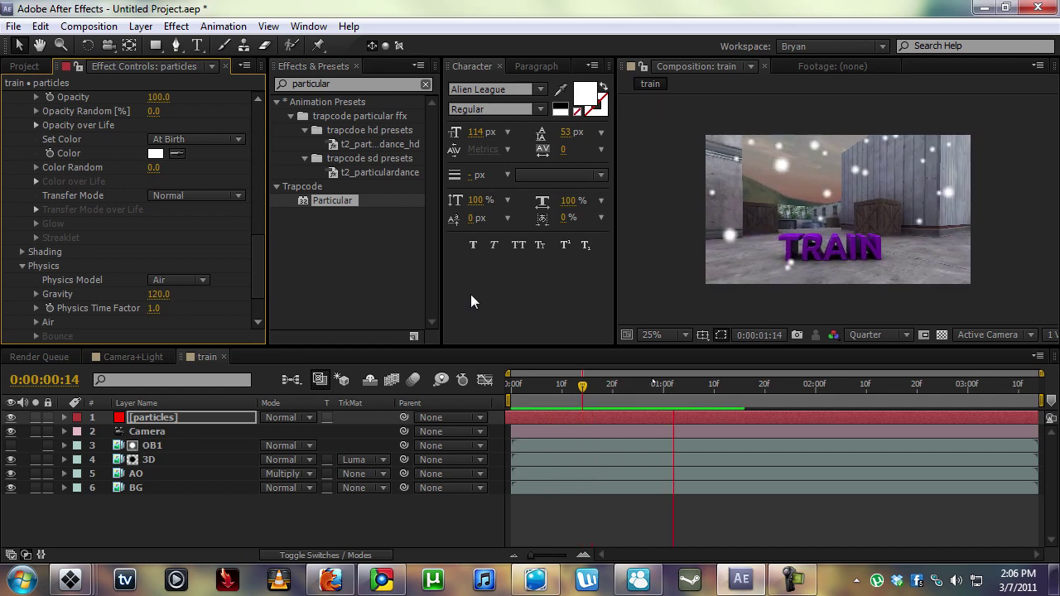
key("space")
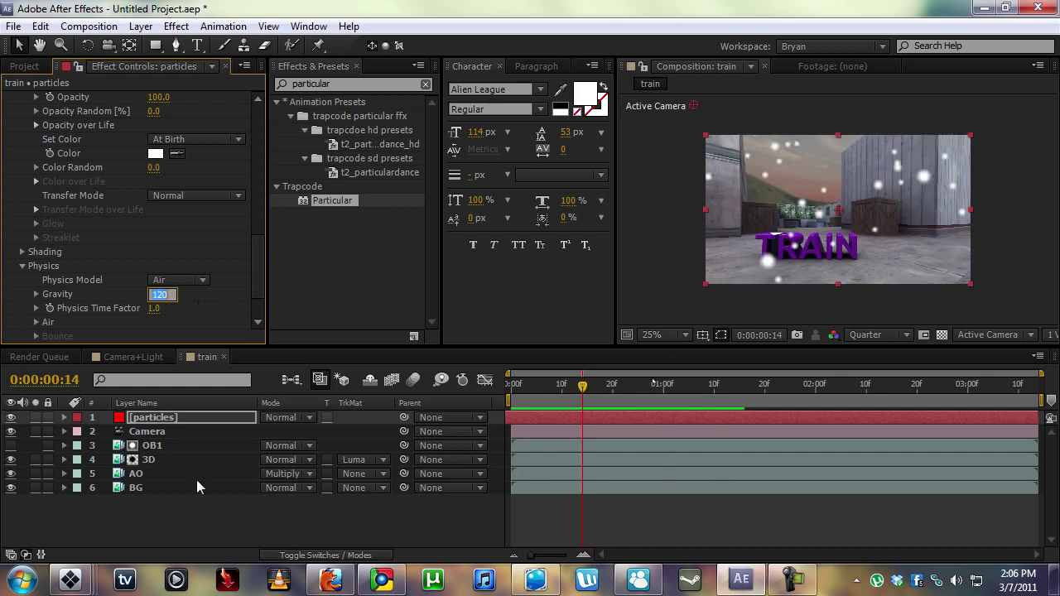
- Reduce the particles' Gravity to 10 and preview the motion again
type("10")
key("Return")
key("KP_0")
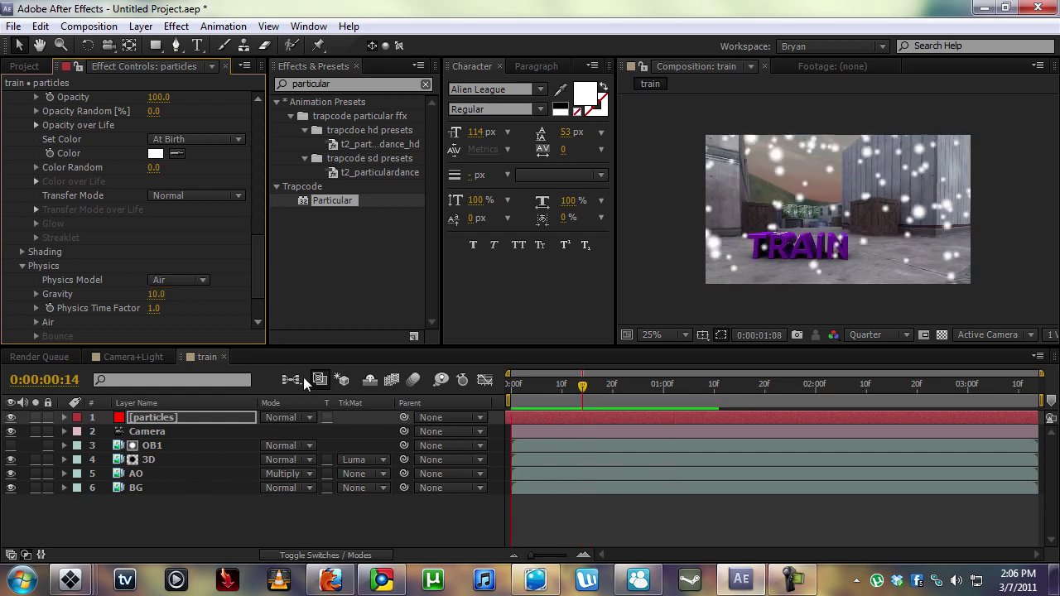
- Reset the particles' Gravity to 0 and the emitter's Position Y to 0
left_click_drag(263, 264, 258, 113)
mouse_move(218, 170)
left_mouse_down()
mouse_move(270, 280)
mouse_move(267, 313)
left_mouse_up()
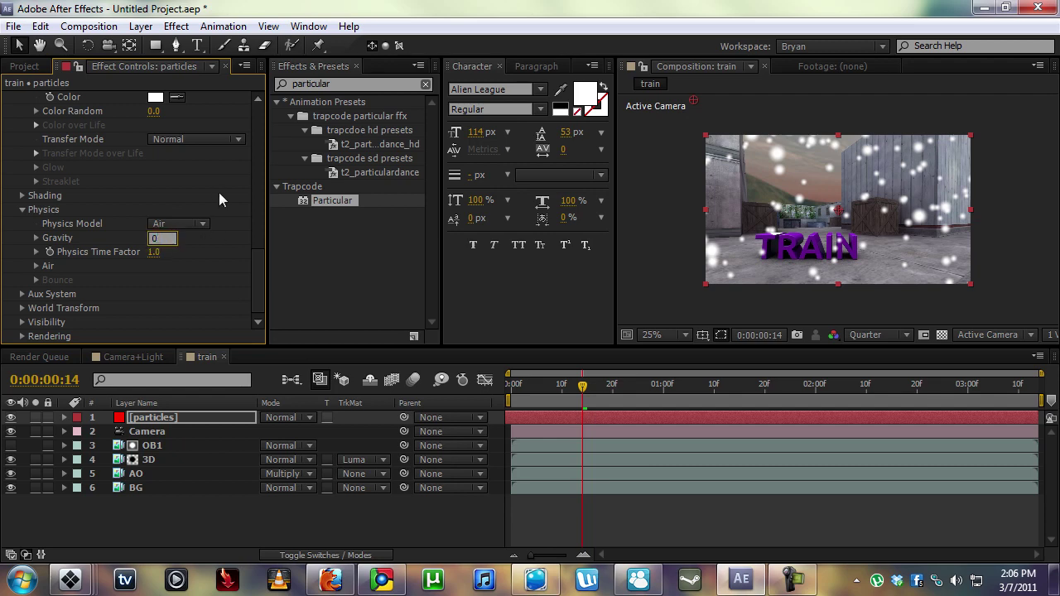
key("Return")
left_click_drag(258, 278, 348, 149)
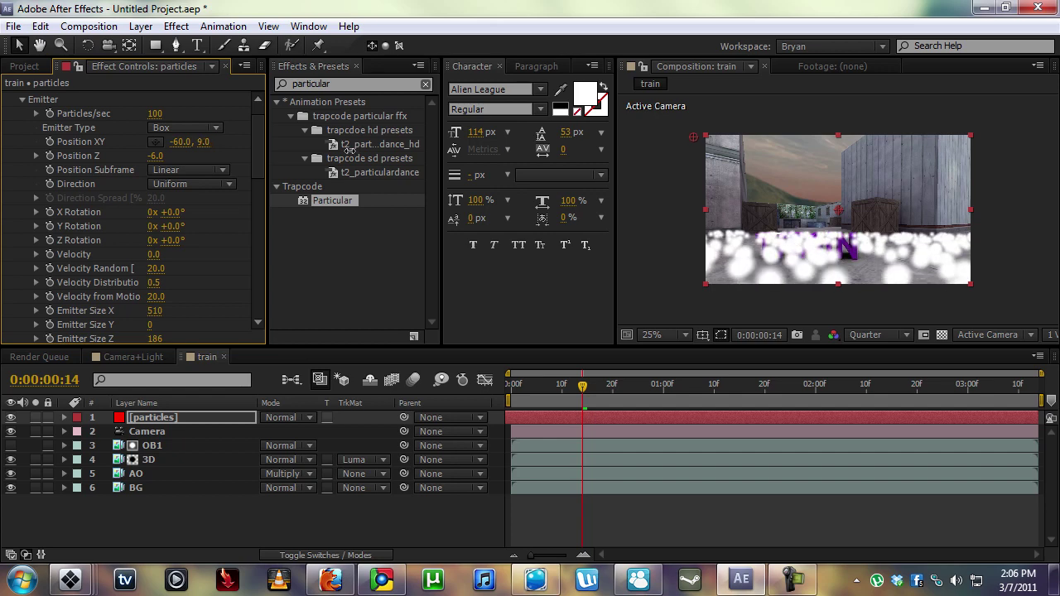
left_click(204, 142)
type("0")
key("Return")
- Set the particles' Gravity to -20 and preview the rising particles
mouse_move(259, 143)
left_mouse_down()
mouse_move(260, 221)
mouse_move(218, 215)
mouse_move(259, 271)
mouse_move(228, 281)
left_mouse_up()
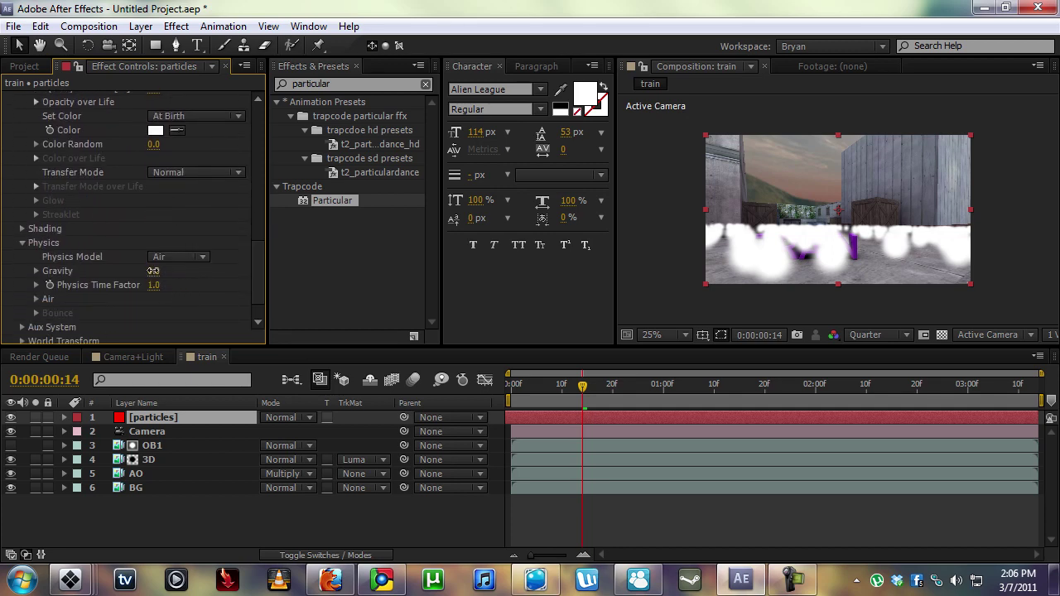
left_click_drag(153, 270, 150, 271)
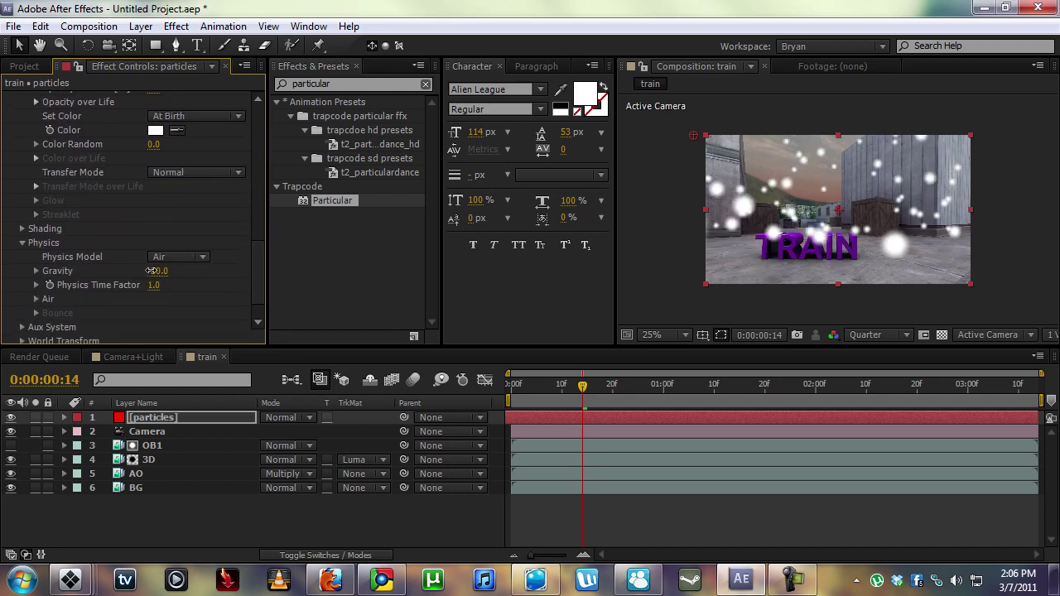
key("space")
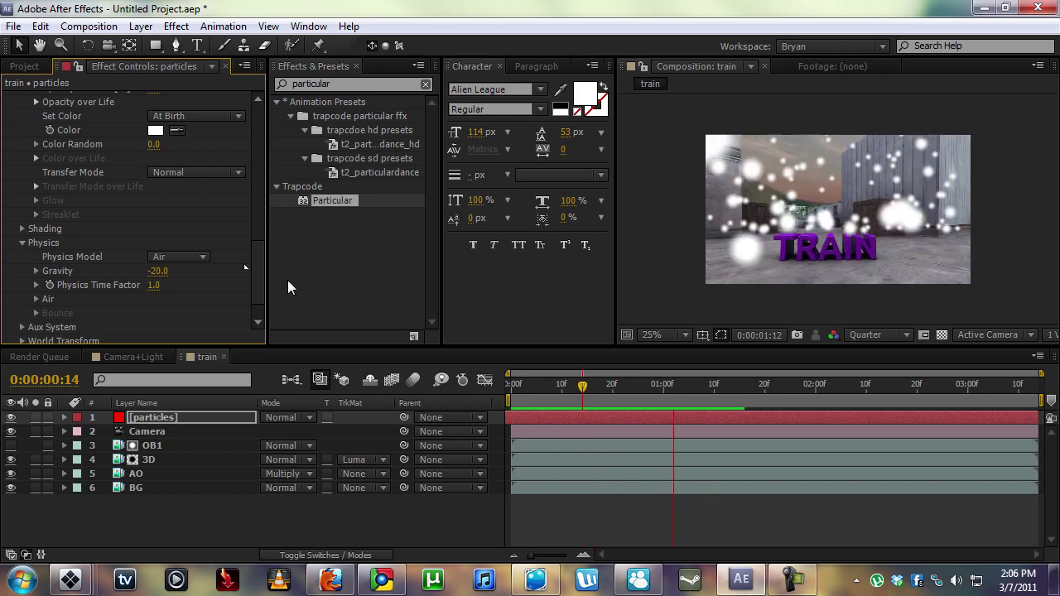
- Lower the emitter to Position Y 12 and preview the particle motion
left_click_drag(258, 275, 242, 116)
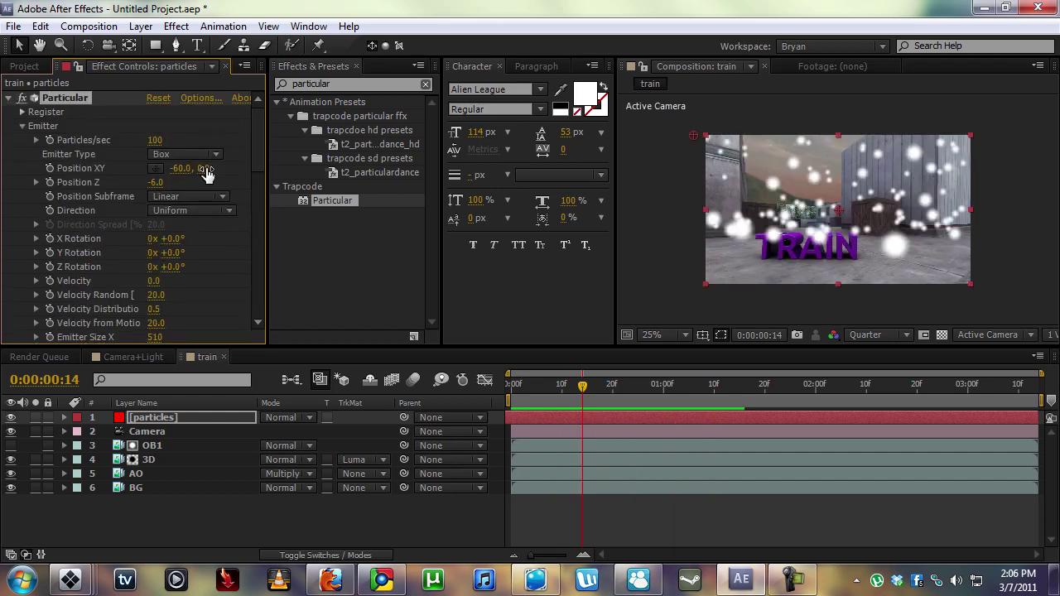
left_click_drag(202, 169, 213, 173)
key("space")
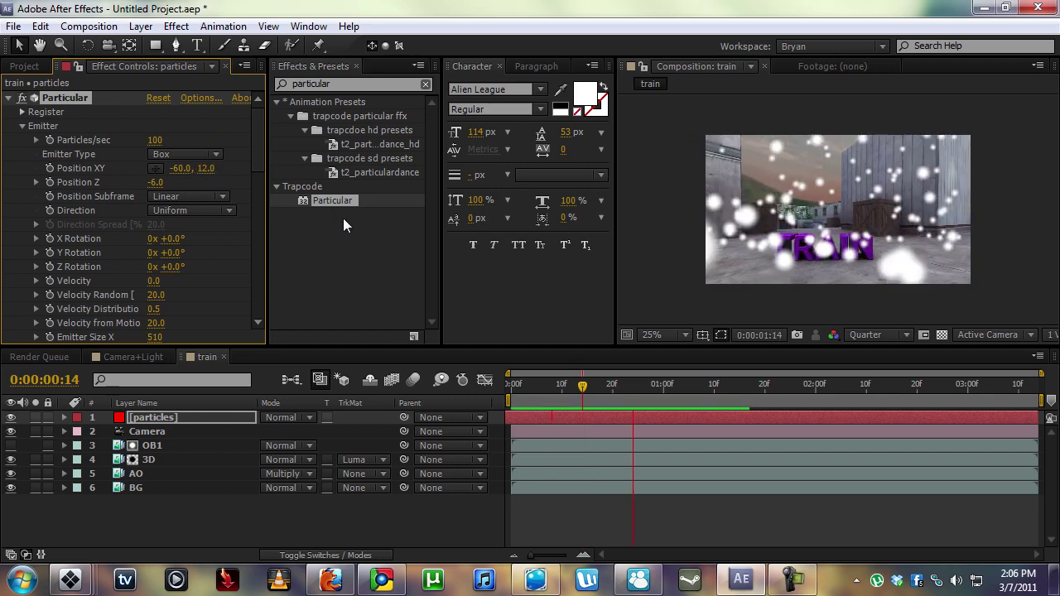
- Set the particle Size to 1 and preview the smaller particles
key("space")
left_click_drag(260, 149, 264, 236)
left_click(154, 211)
type("1")
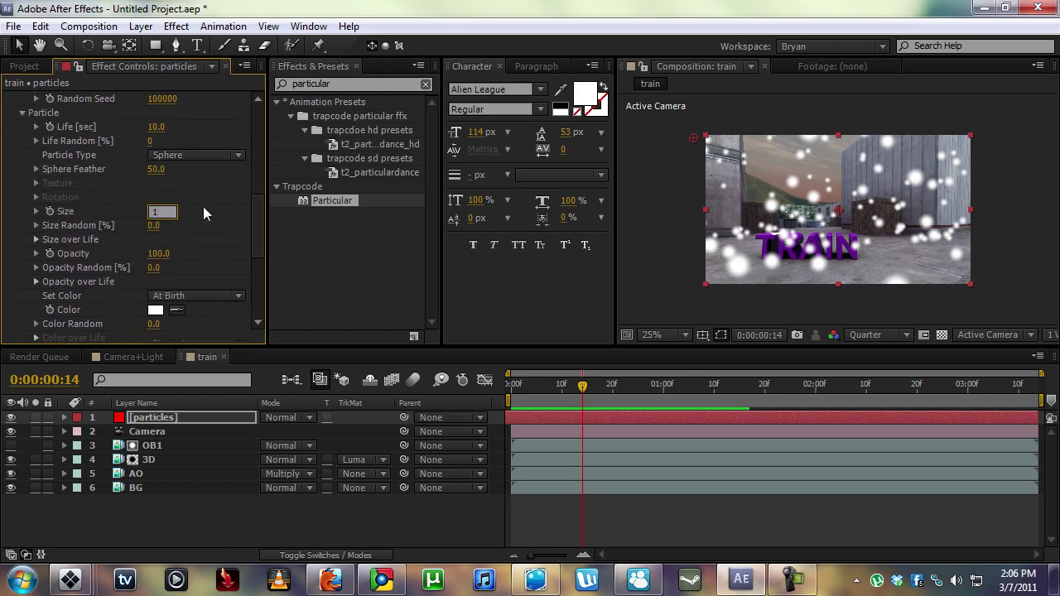
key("Return")
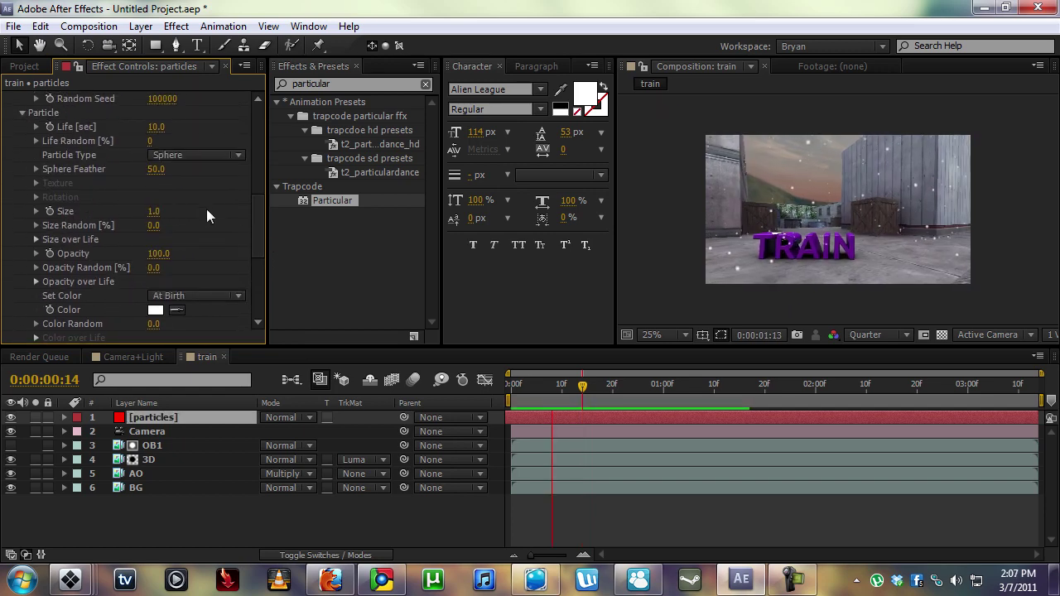
key("space")
- Set the emitter's Size Z to 95 and Position Z to -16, and preview the result
left_click_drag(259, 207, 259, 135)
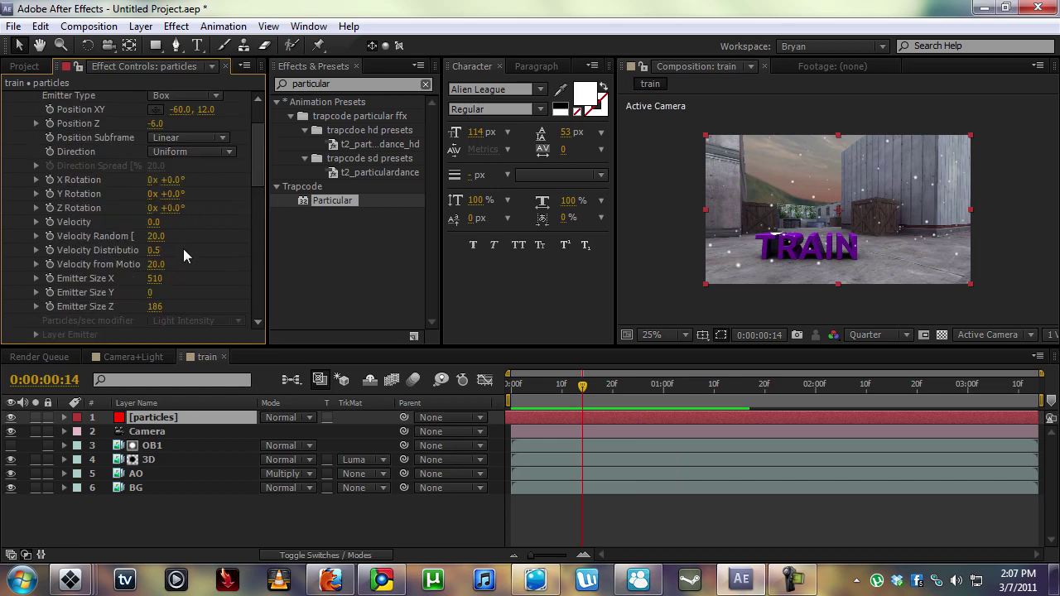
left_click_drag(153, 306, 202, 305)
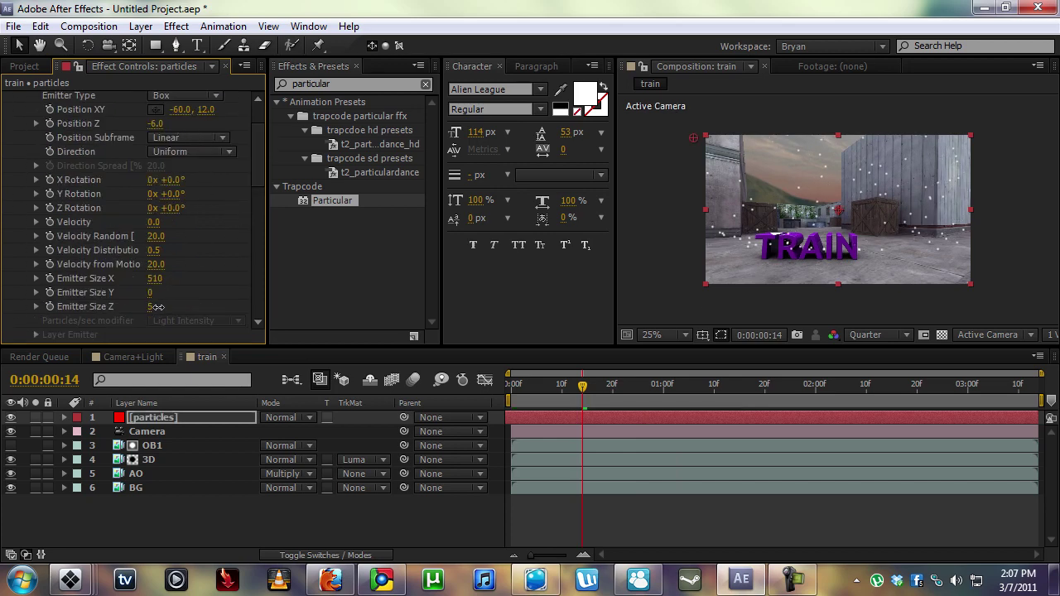
left_click_drag(222, 305, 235, 304)
key("space")
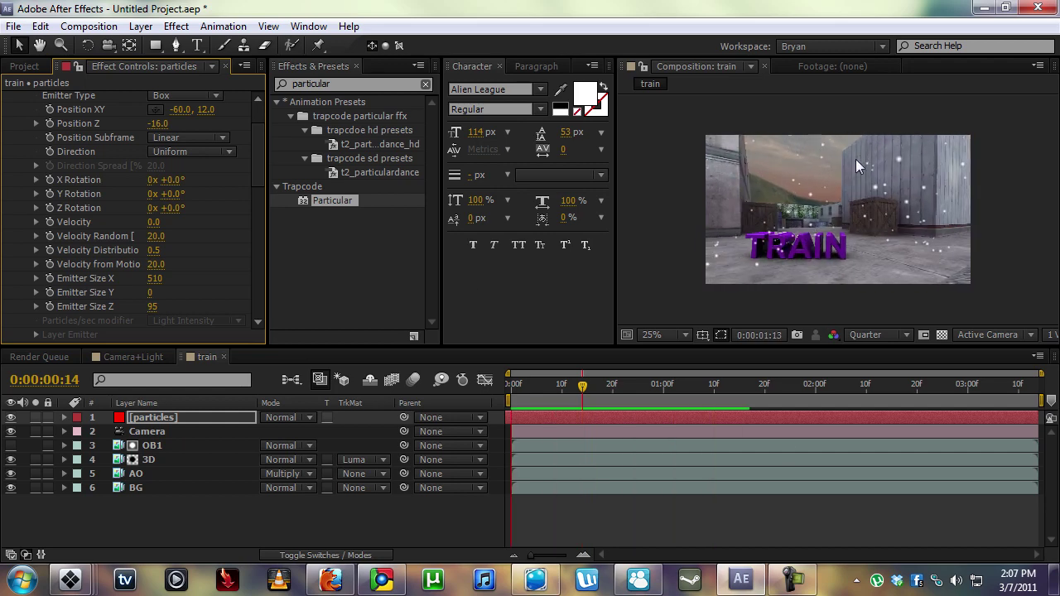
key("space")
- Apply the Opacity over Life preset curve that fades particles in after birth and out before death
left_click_drag(582, 386, 633, 387)
left_click_drag(258, 155, 259, 255)
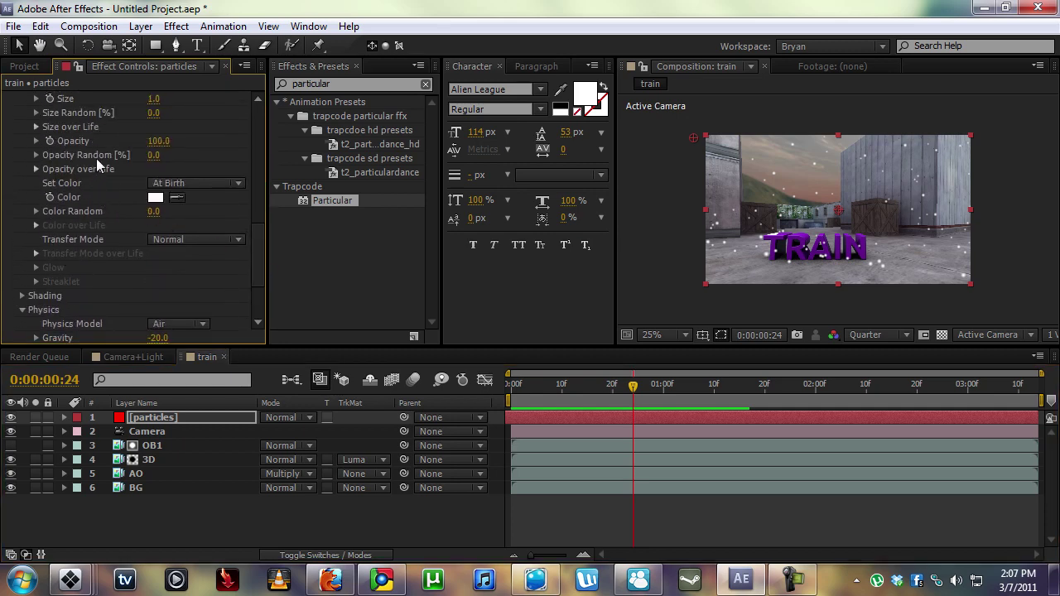
left_click(36, 169)
left_click_drag(271, 261, 339, 261)
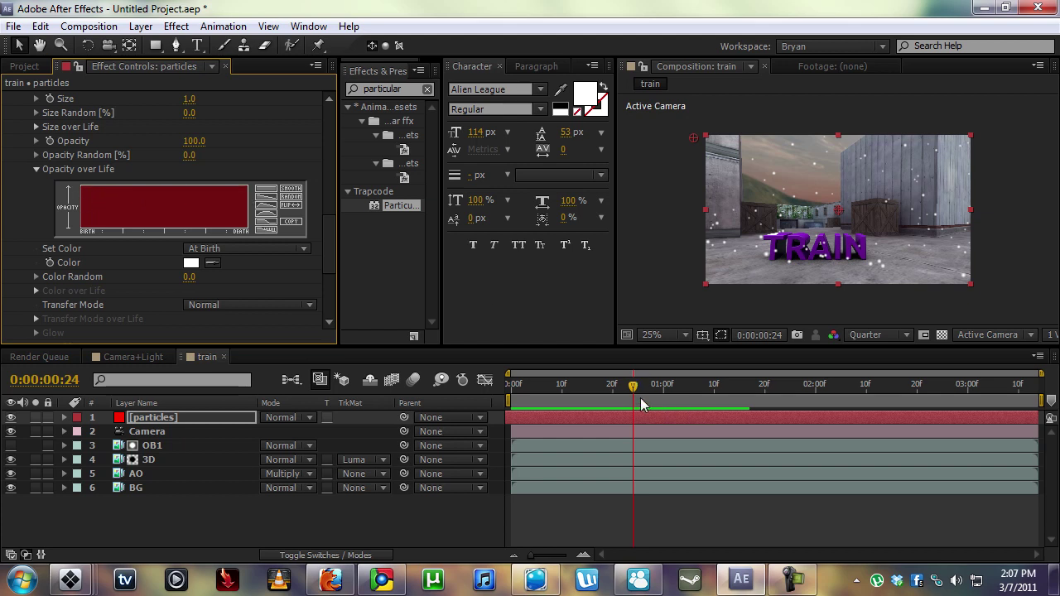
mouse_move(639, 388)
left_mouse_down()
mouse_move(700, 393)
mouse_move(659, 391)
left_mouse_up()
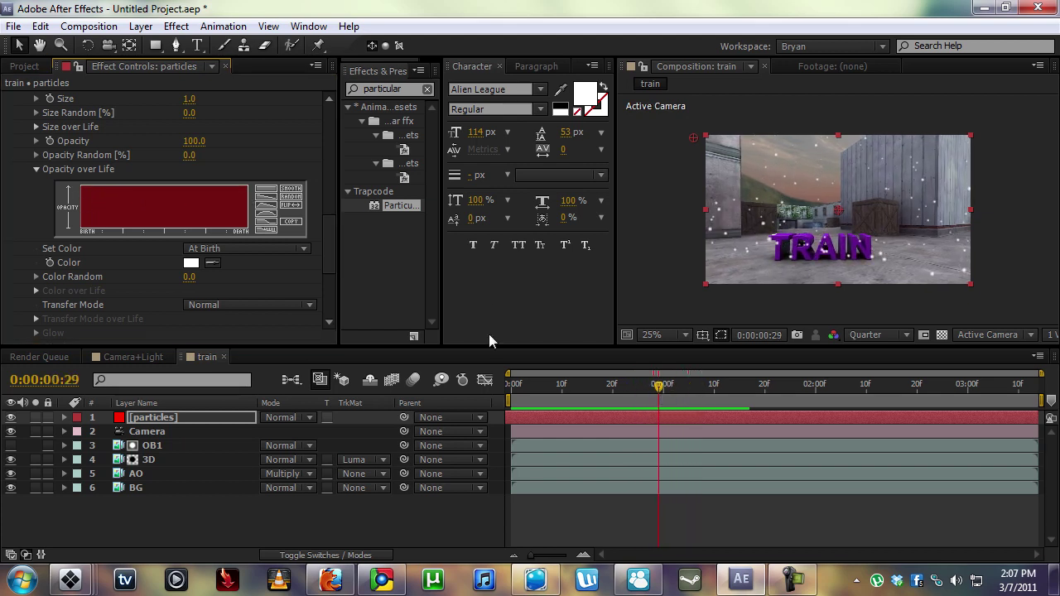
left_click(266, 219)
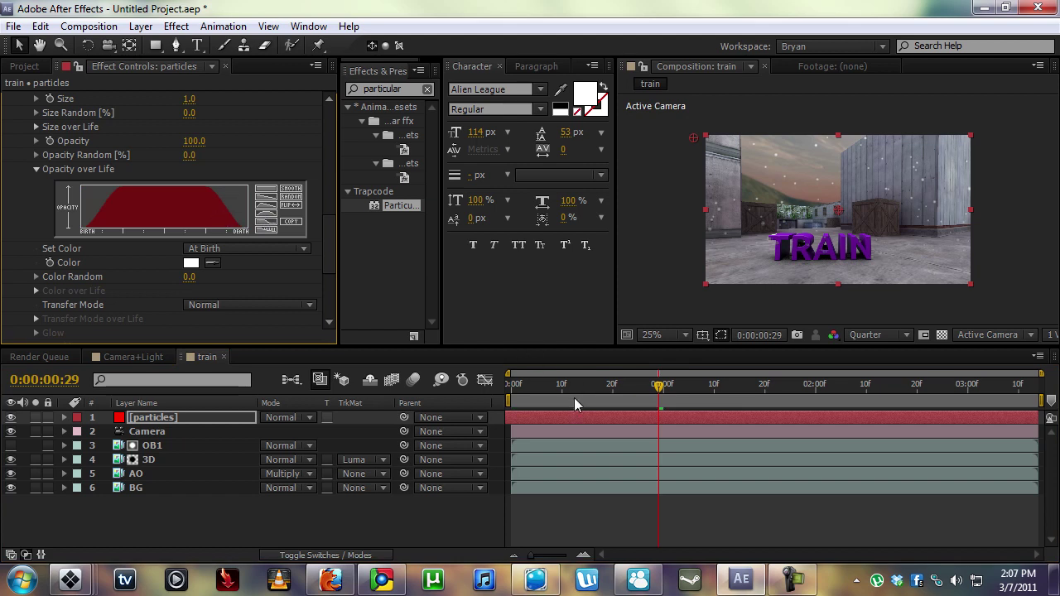
- Steepen the birth side of the Opacity over Life curve, smooth it and preview the particles
key("Home")
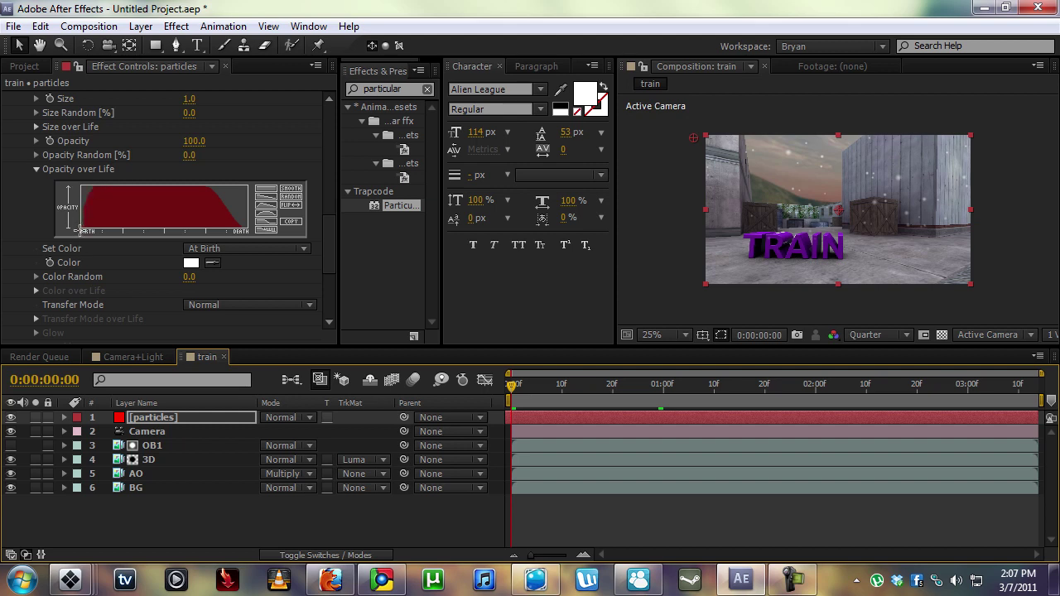
left_click(290, 187)
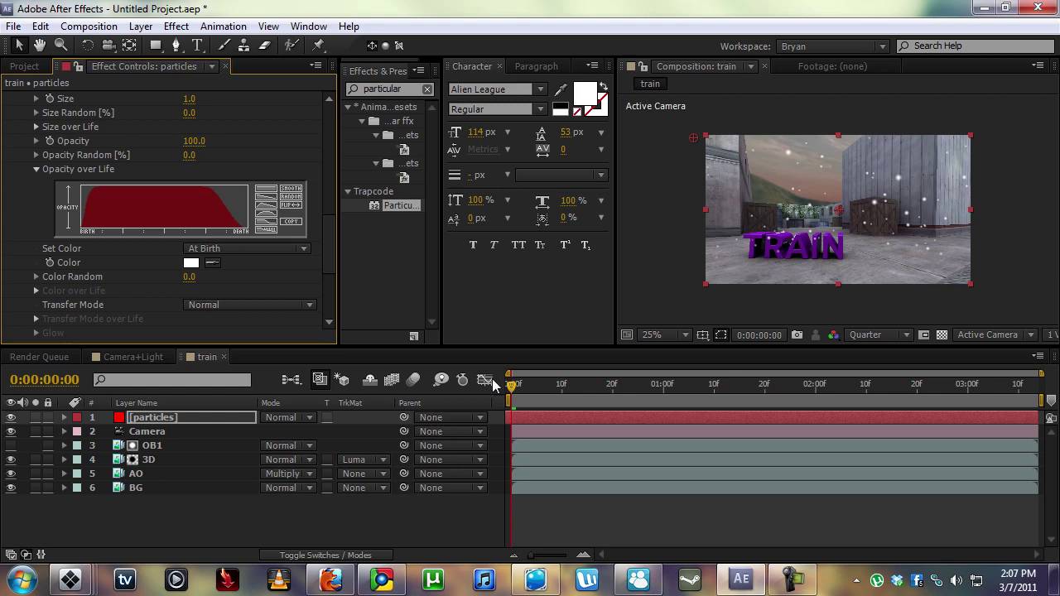
left_click_drag(528, 389, 693, 389)
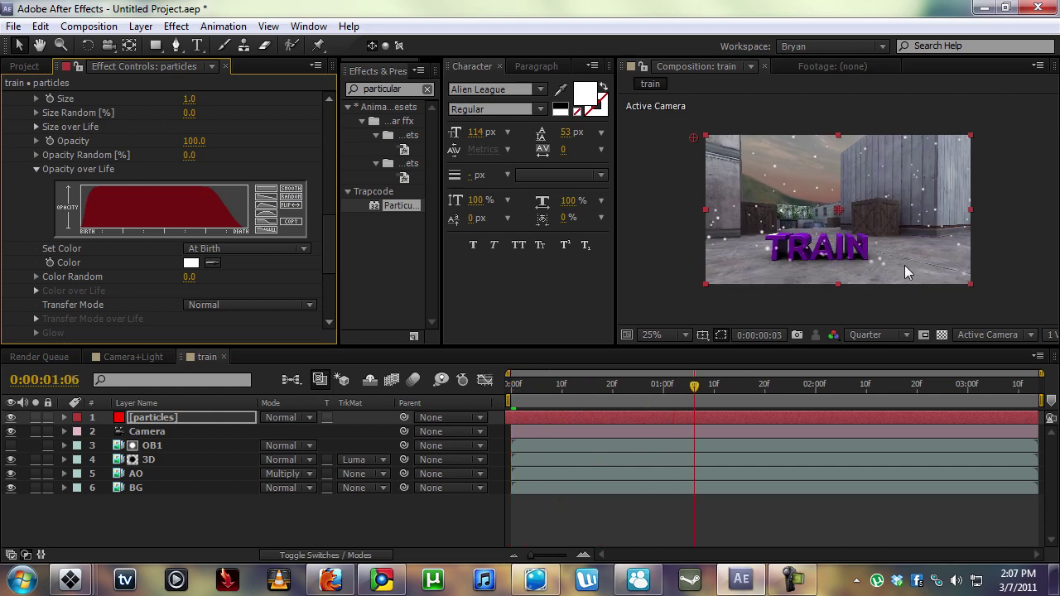
key("KP_0")
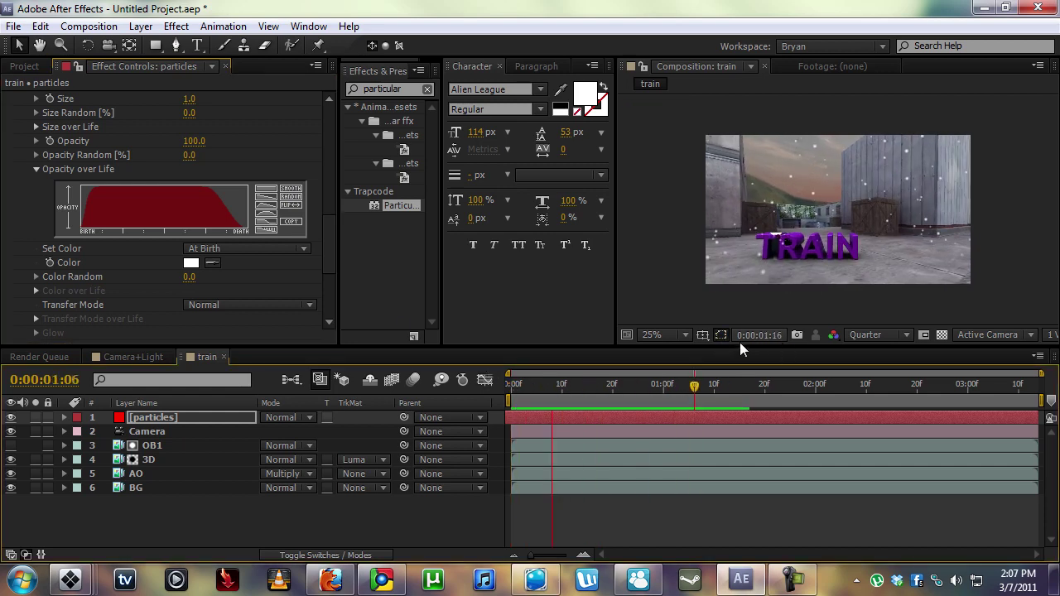
- Set Wind Z to -20 in the particles' Air physics and preview the motion
left_click_drag(328, 225, 328, 264)
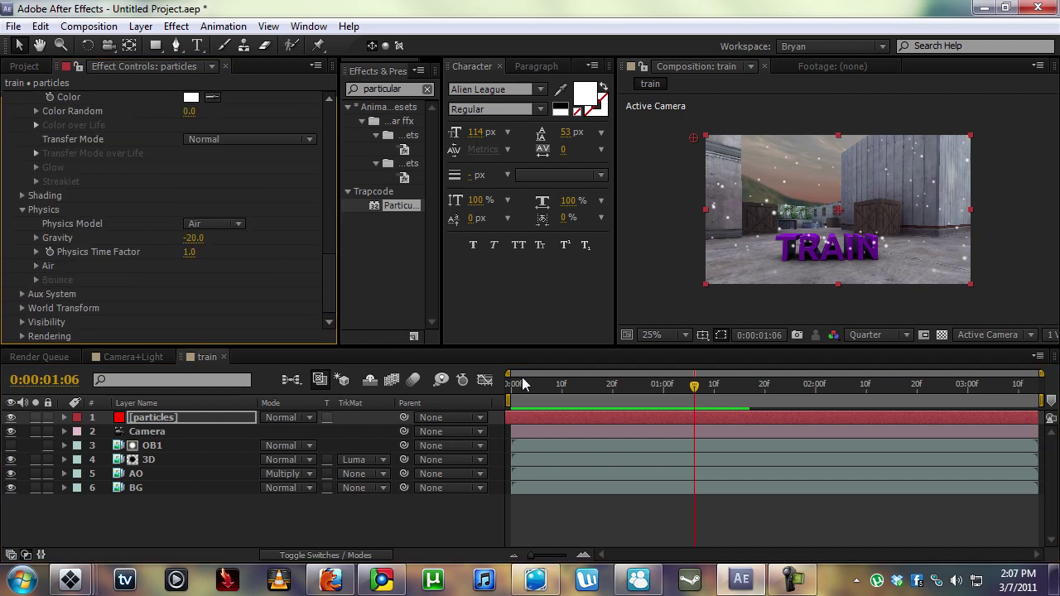
left_click_drag(522, 384, 682, 397)
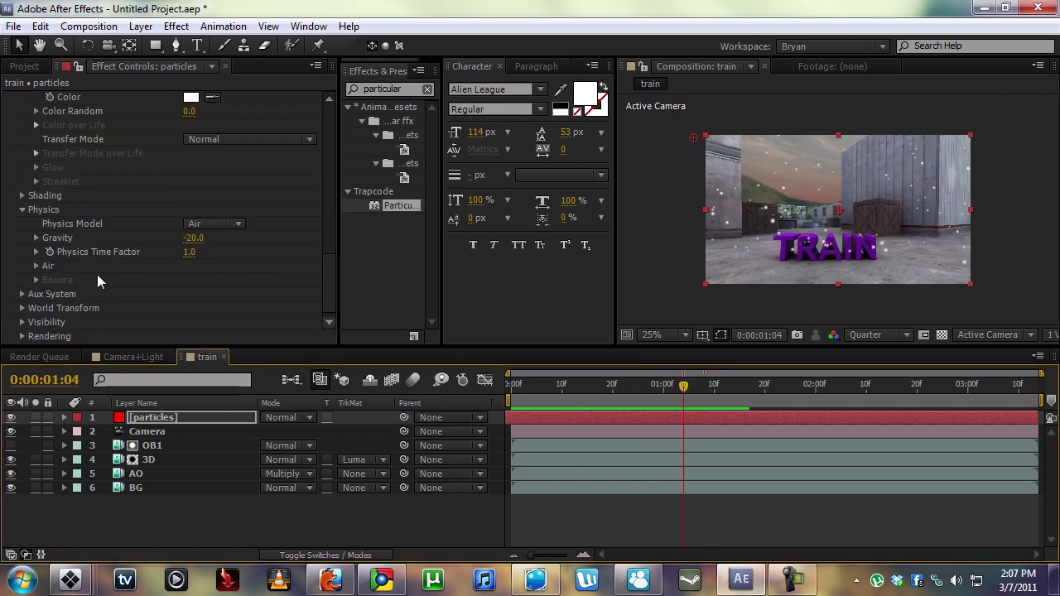
left_click(36, 266)
left_click_drag(328, 260, 312, 266)
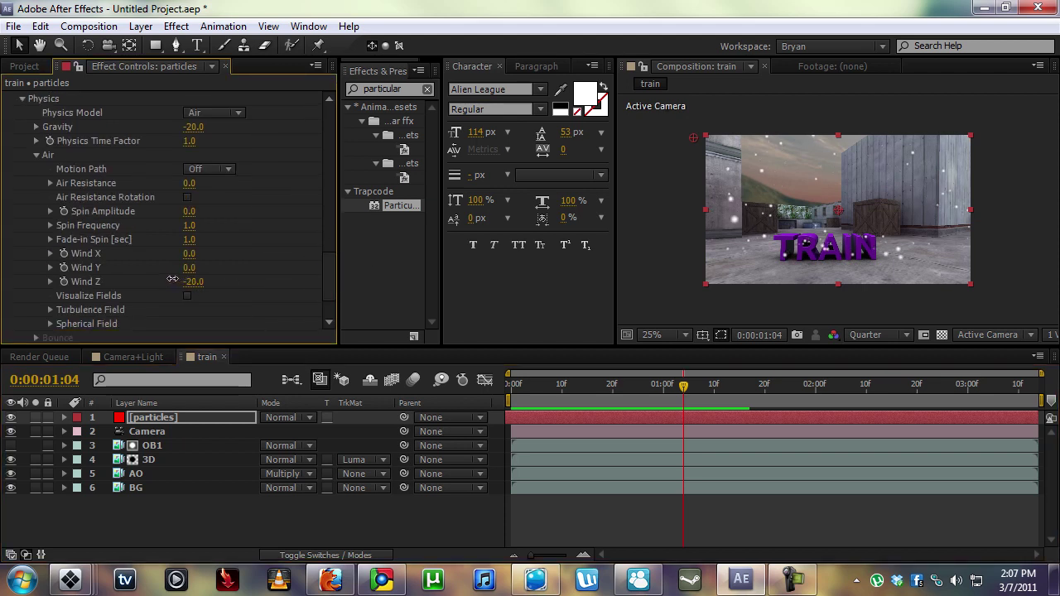
key("KP_0")
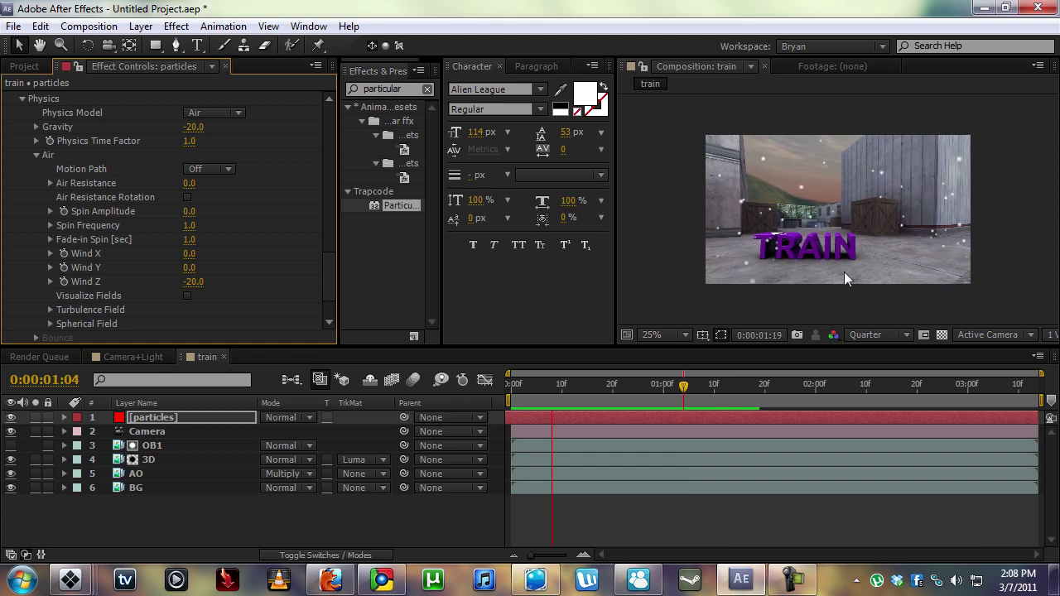
key("space")
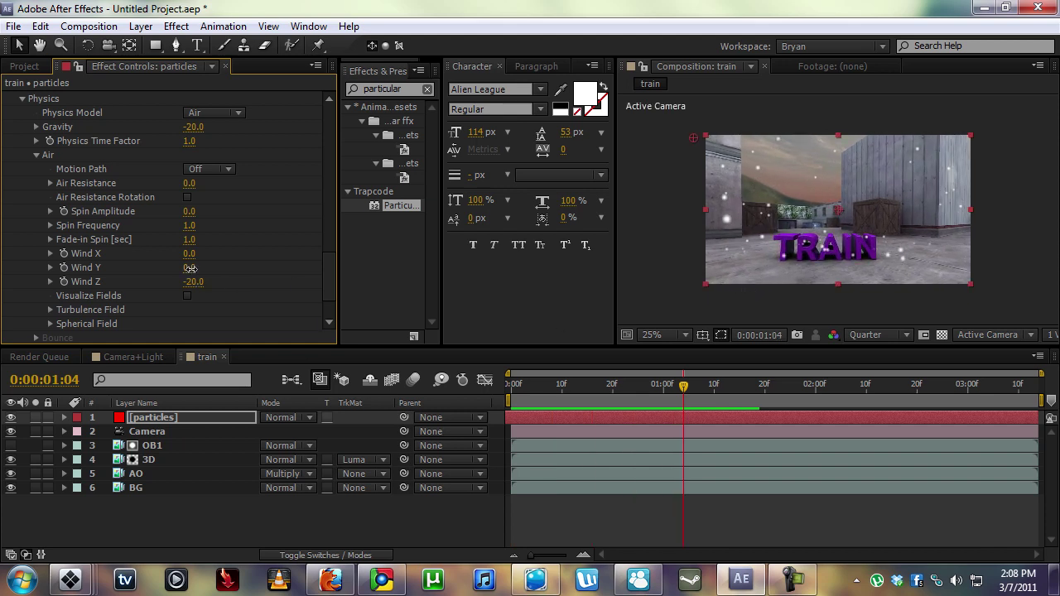
- Try a Wind X of 16 and preview the sideways particle drift
key("Return")
left_click_drag(189, 253, 192, 254)
key("KP_0")
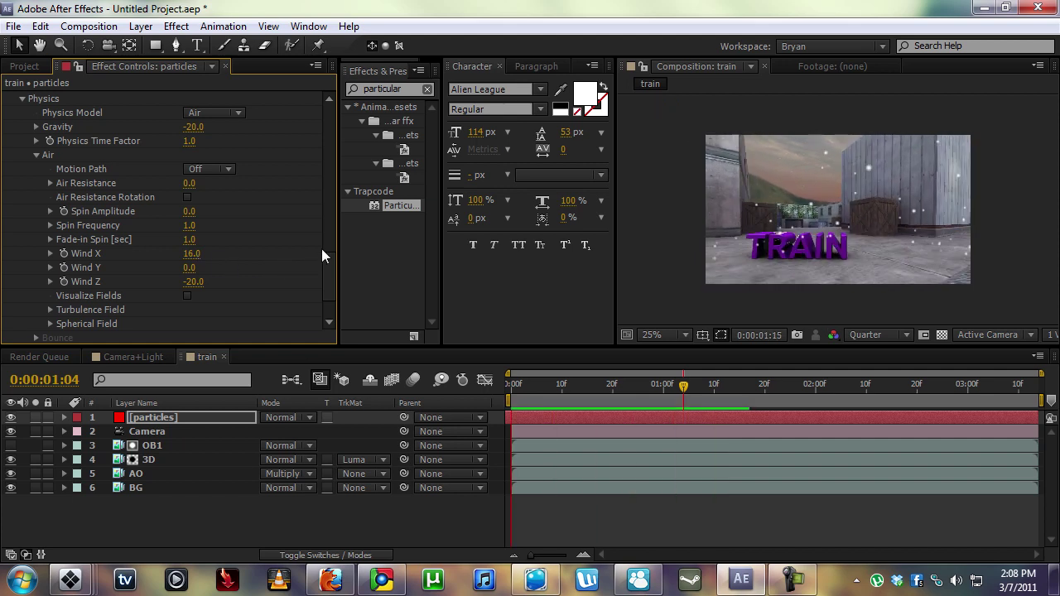
left_click(238, 248)
- Set the particles' Wind X to -7 and preview the drift
left_click_drag(179, 252, 184, 252)
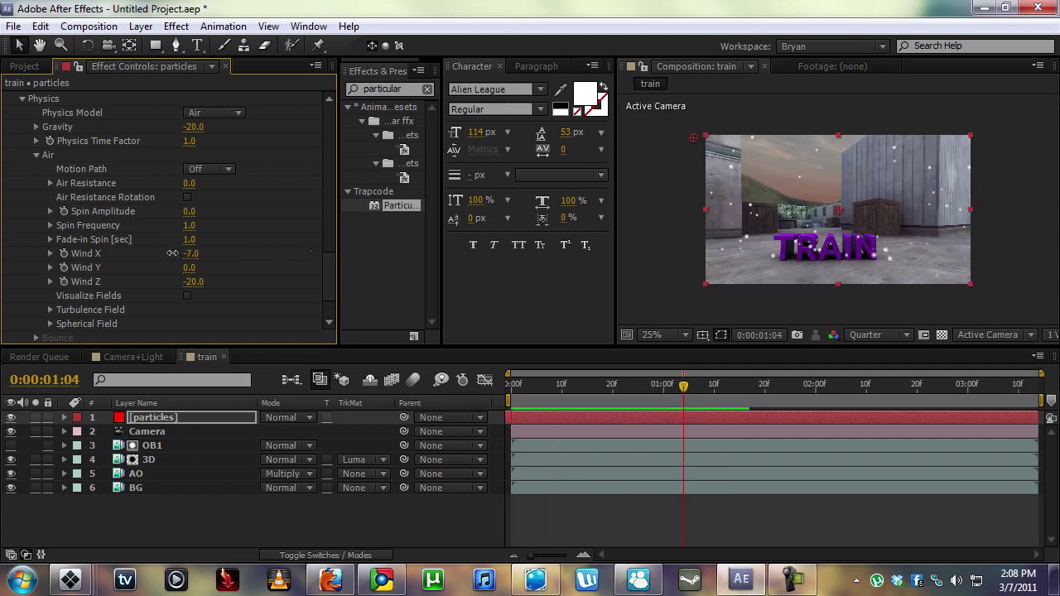
key("KP_0")
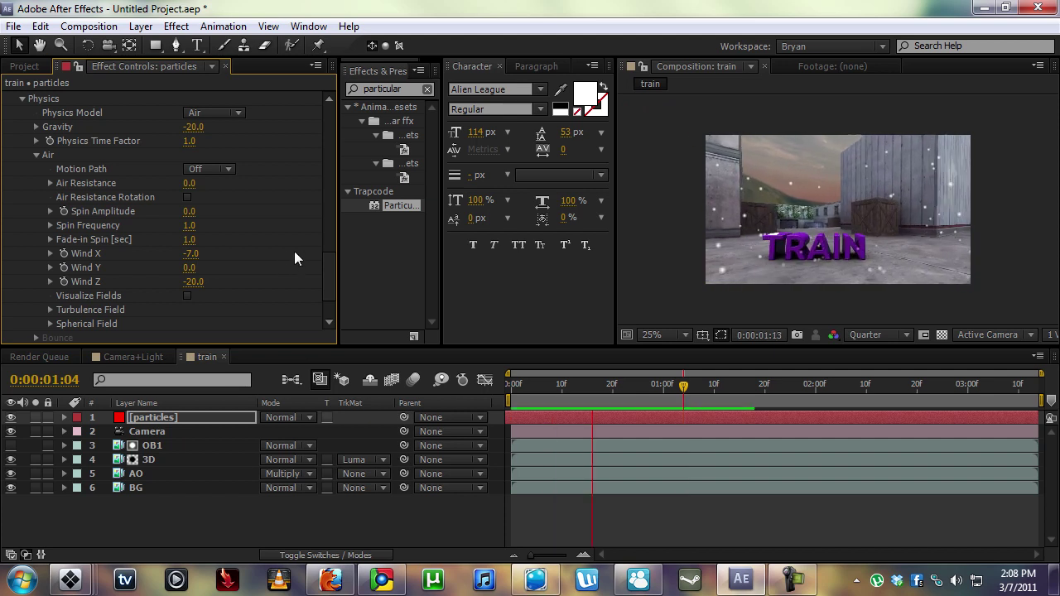
left_click(294, 251)
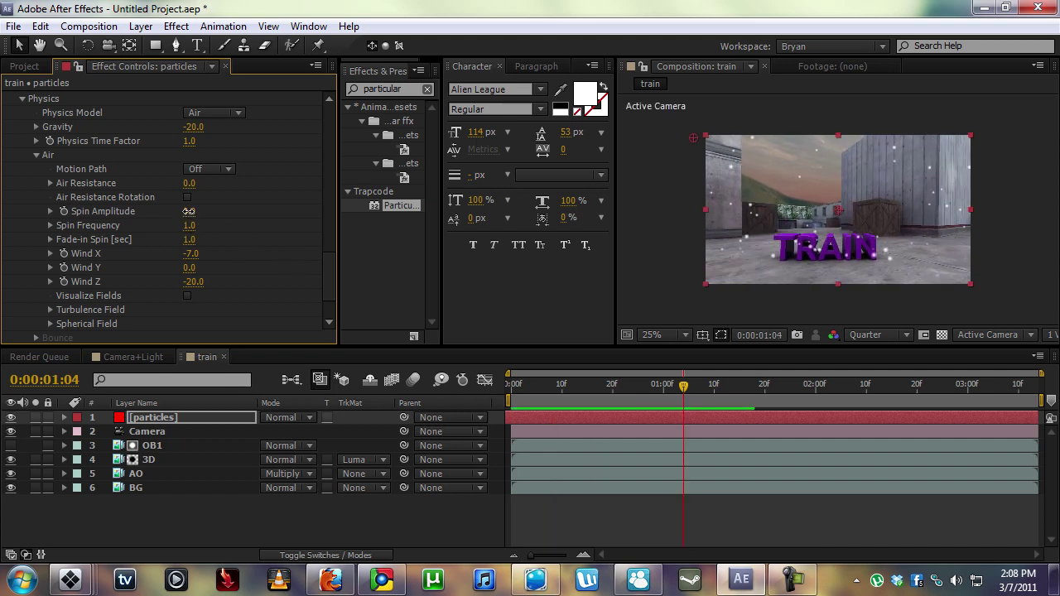
- Set the particles' Spin Amplitude to 21 and preview the motion
left_click_drag(203, 211, 211, 212)
key("KP_0")
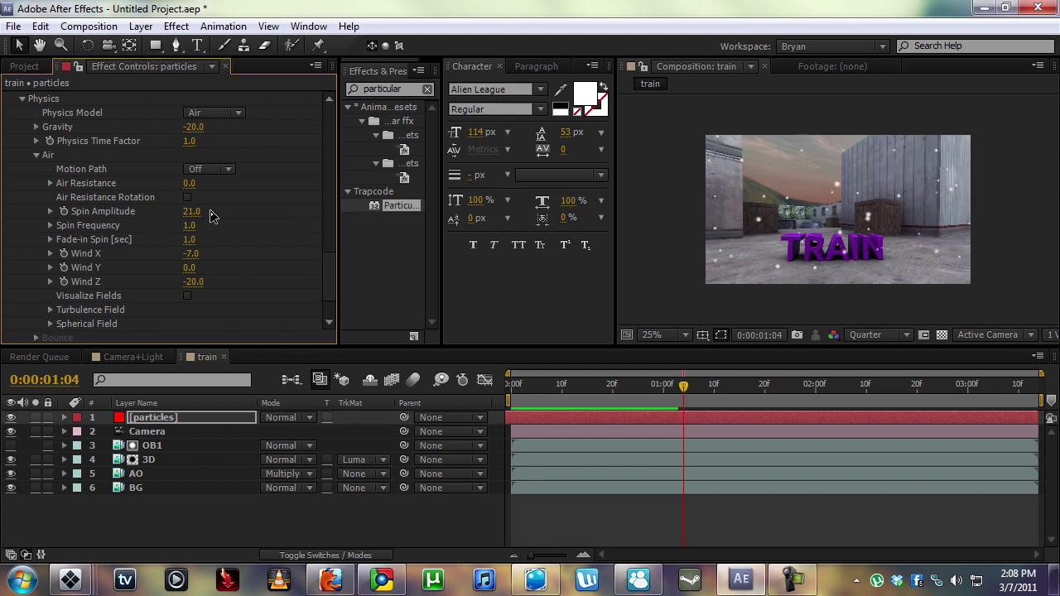
left_click(213, 213)
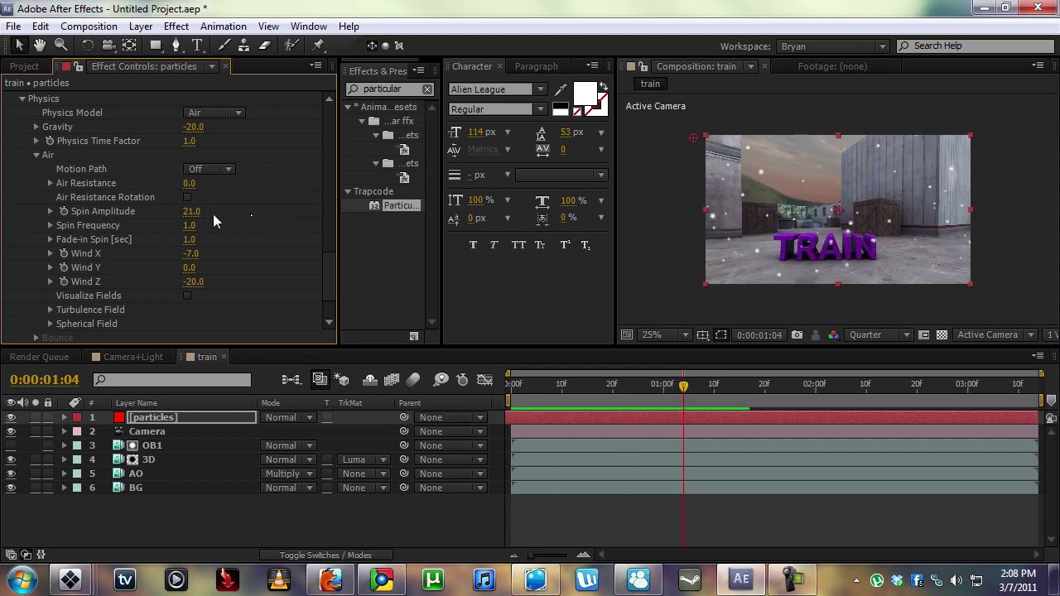
- Set the Turbulence Field's Affect Position to 26 and preview the particles
left_click(50, 310)
scroll(108, 278, "down", 4)
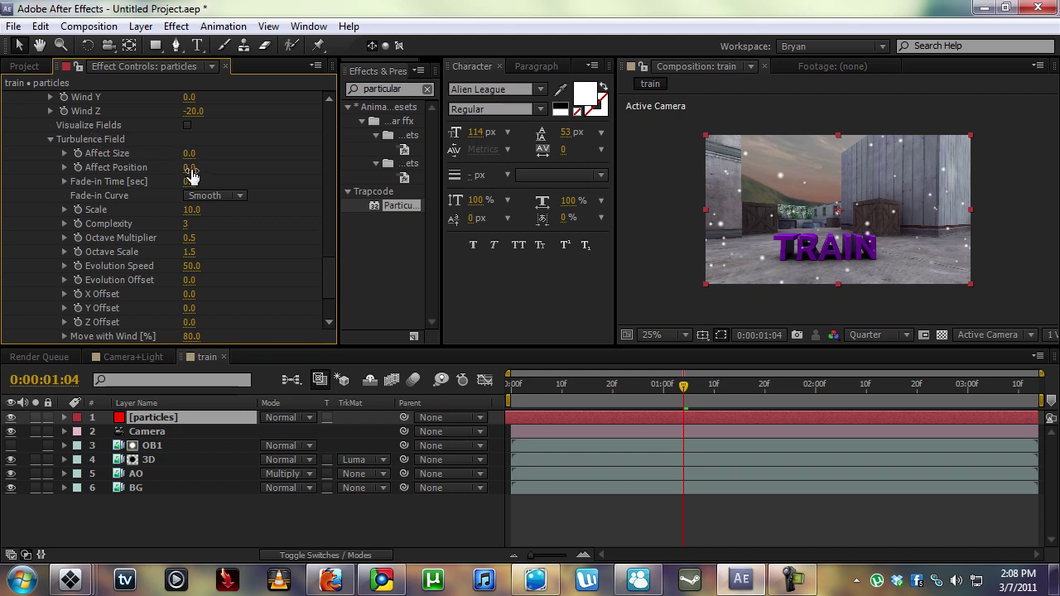
left_click_drag(190, 174, 284, 184)
key("KP_0")
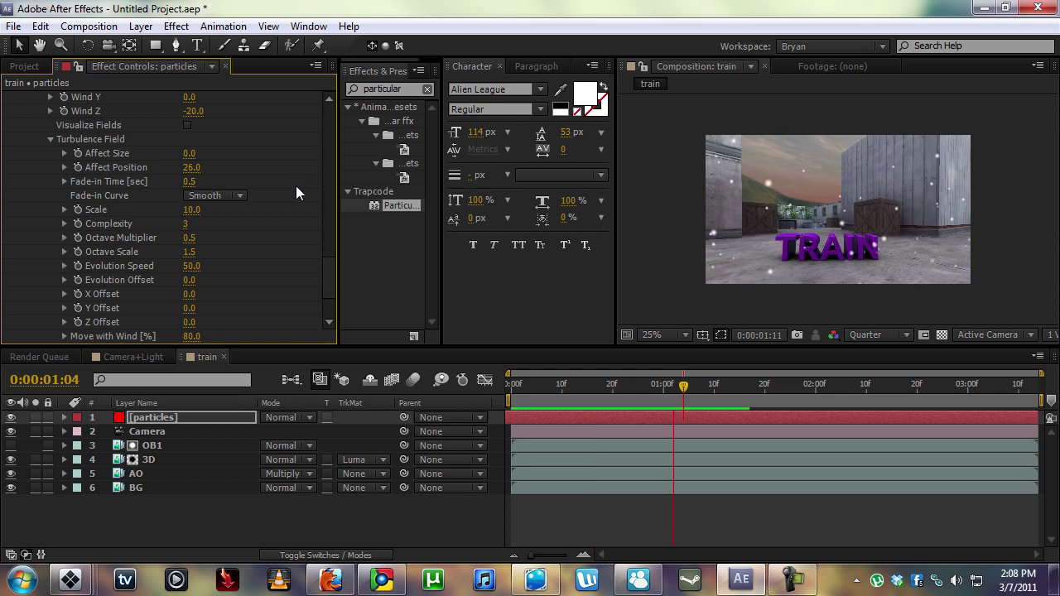
left_click(401, 512)
- Enable motion blur for the particles layer and the train composition, and preview the blurred particles
left_click(325, 554)
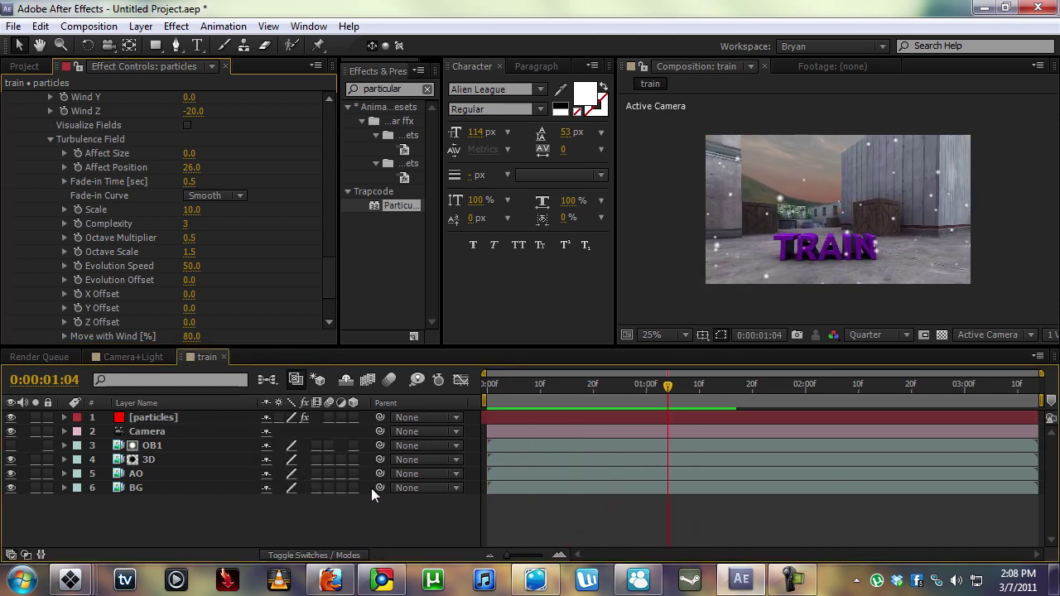
left_click(191, 418)
left_click(328, 417)
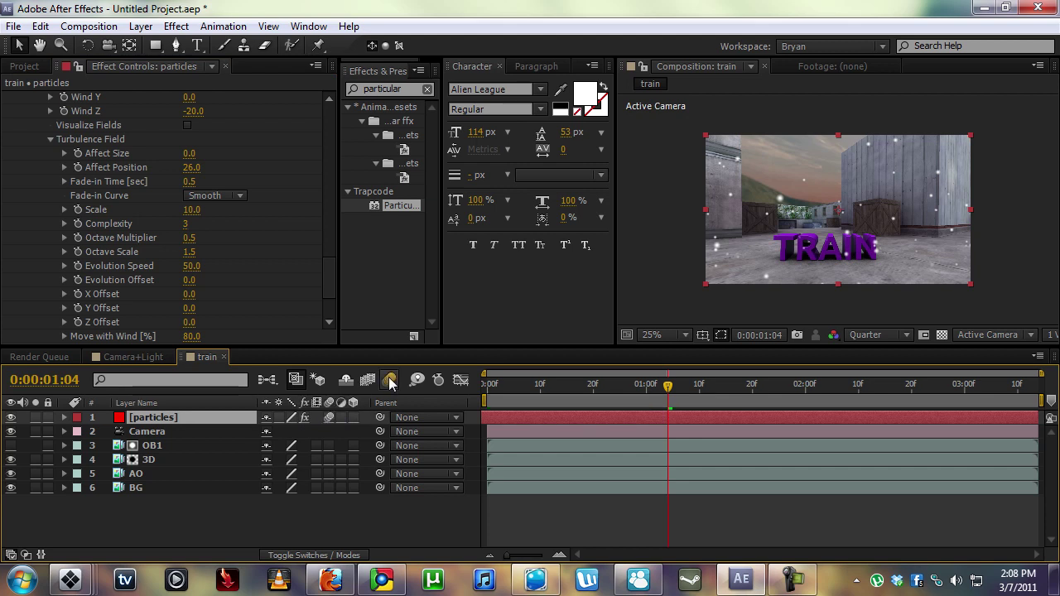
key("KP_0")
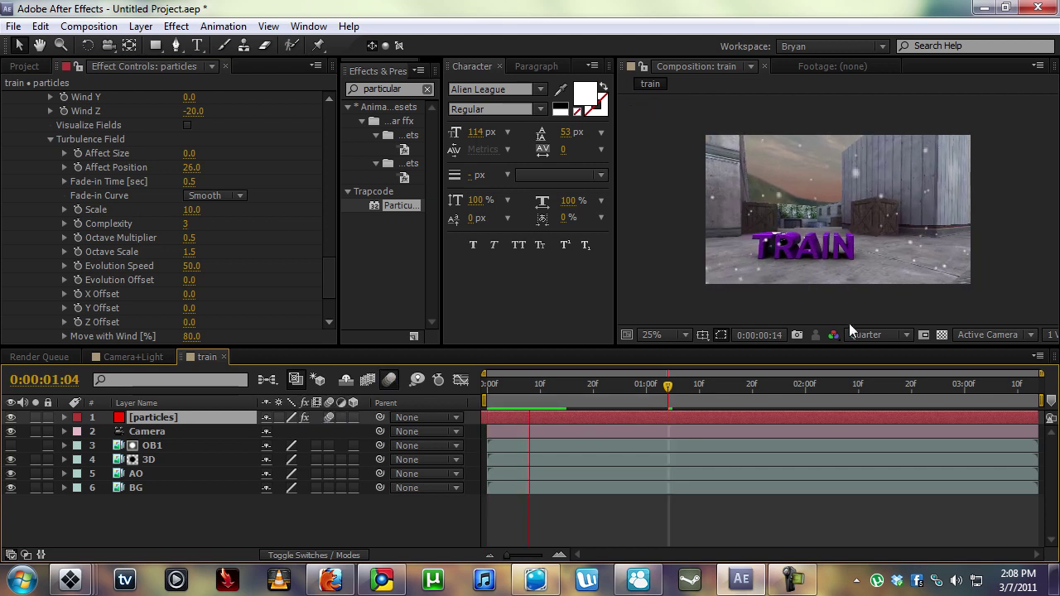
mouse_move(656, 386)
left_mouse_down()
mouse_move(644, 385)
mouse_move(673, 386)
left_mouse_up()
- Add an adjustment layer above the particles layer and rename it looks
left_click(182, 532)
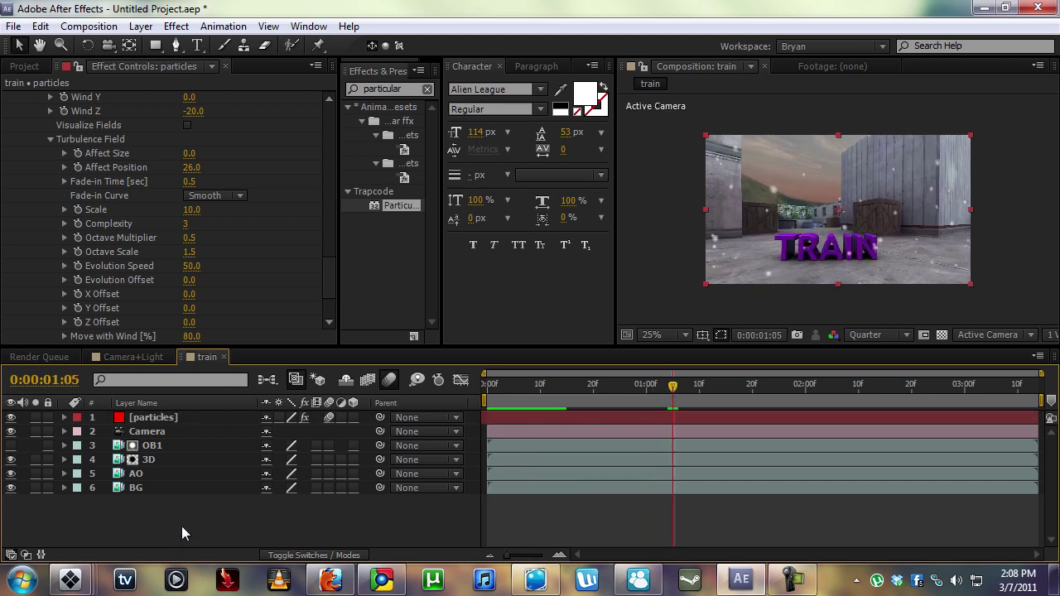
left_click(54, 68)
right_click(108, 511)
mouse_move(166, 342)
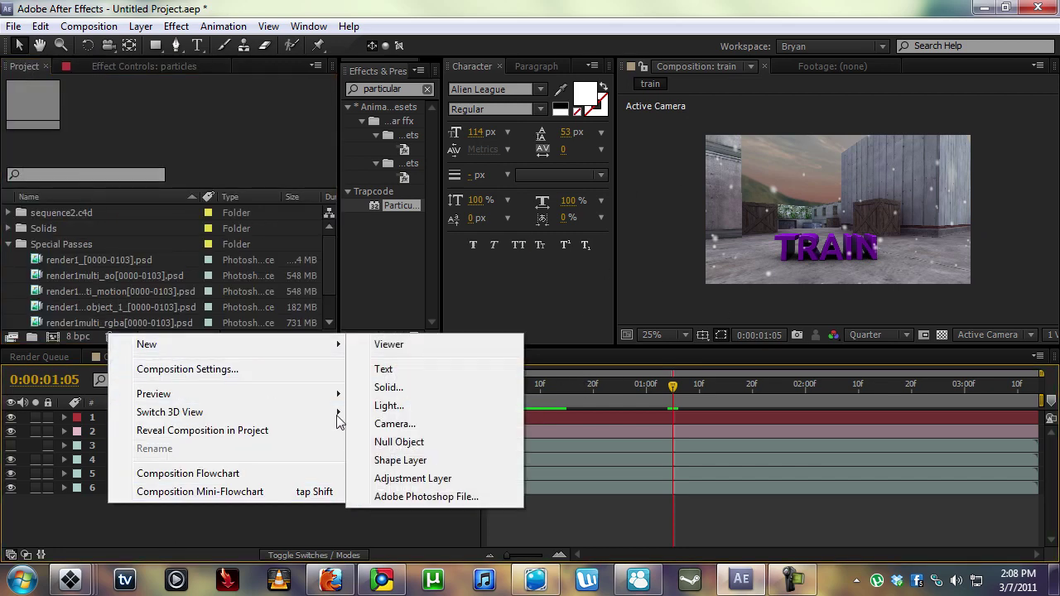
left_click(410, 475)
key("Return")
type("looks")
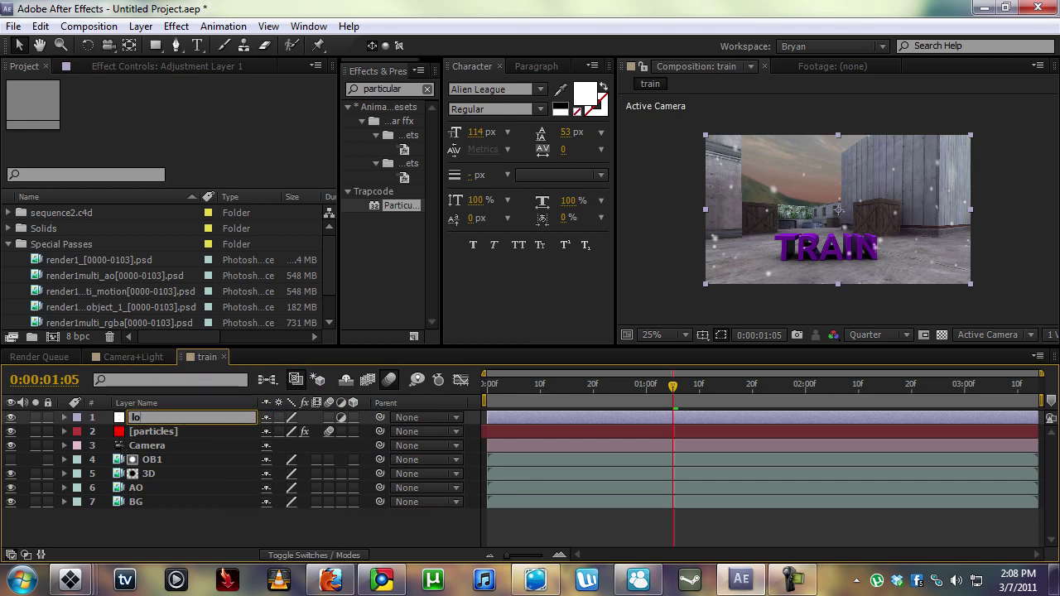
key("Return")
- Apply the Magic Bullet Looks effect to the looks layer and open its preset looks for browsing
left_click(404, 90)
type("looks")
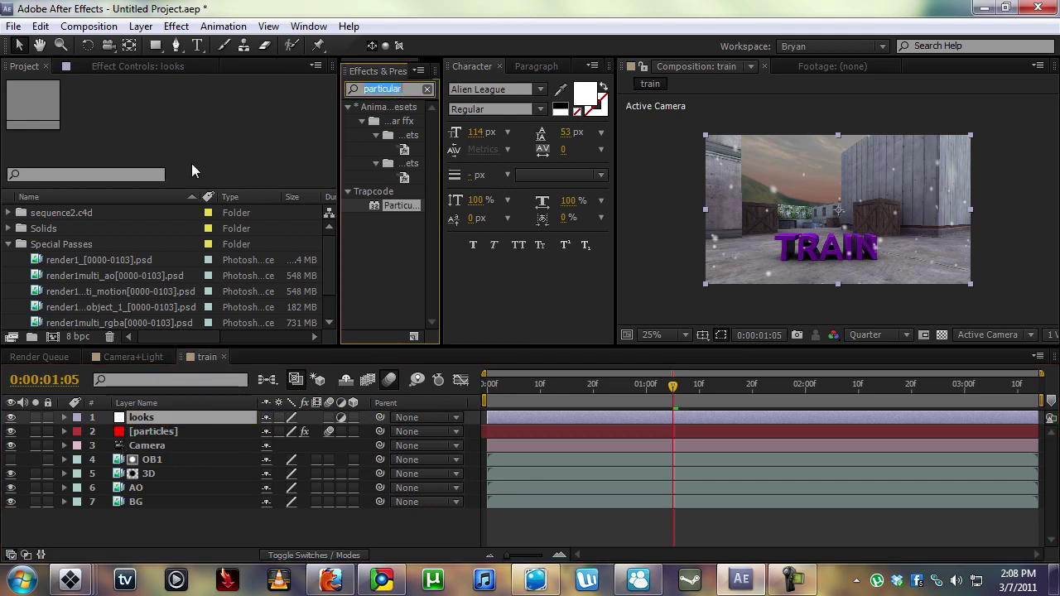
left_click_drag(395, 165, 152, 419)
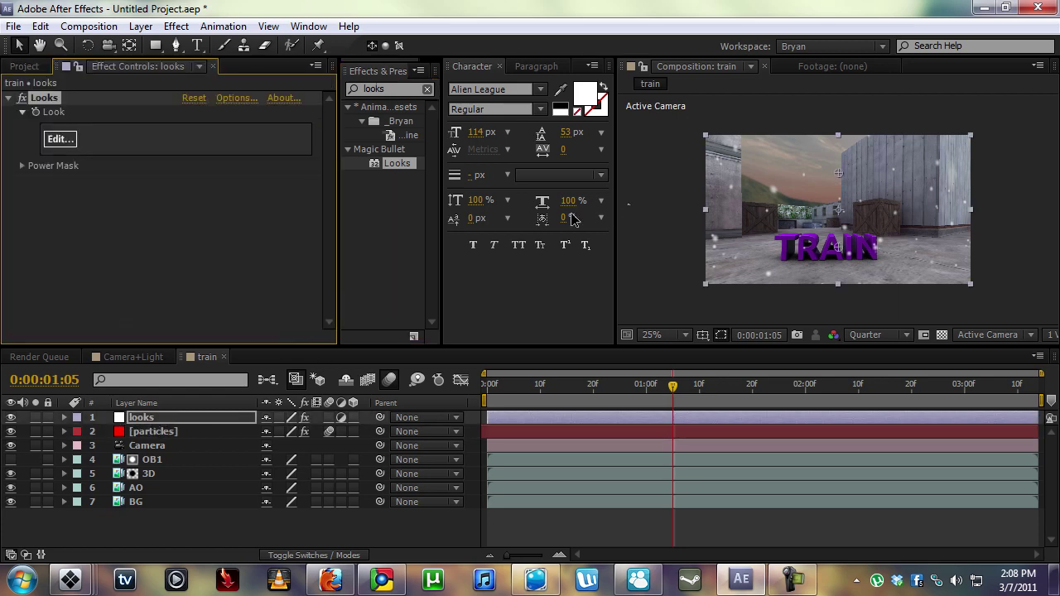
left_click(62, 138)
mouse_move(4, 343)
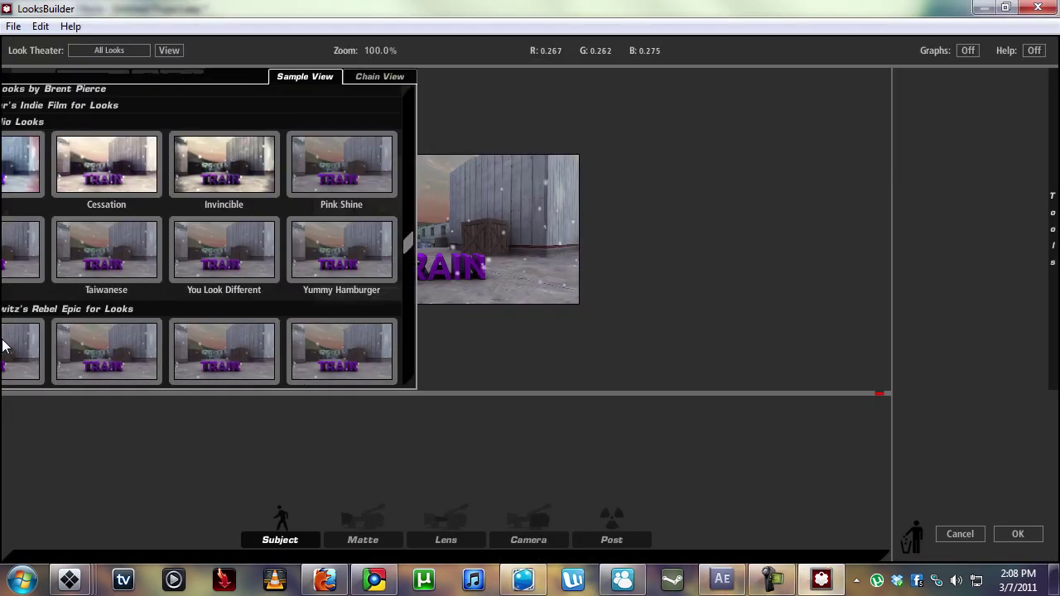
- Apply the Cessation preset from PcBox Studio Looks to the looks layer
left_click(192, 165)
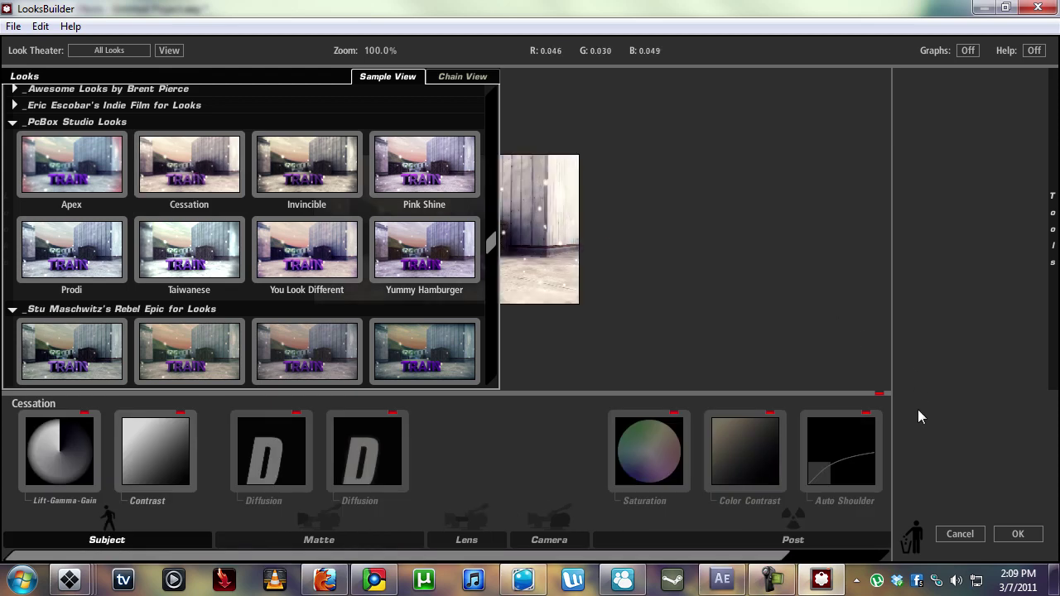
left_click(1019, 534)
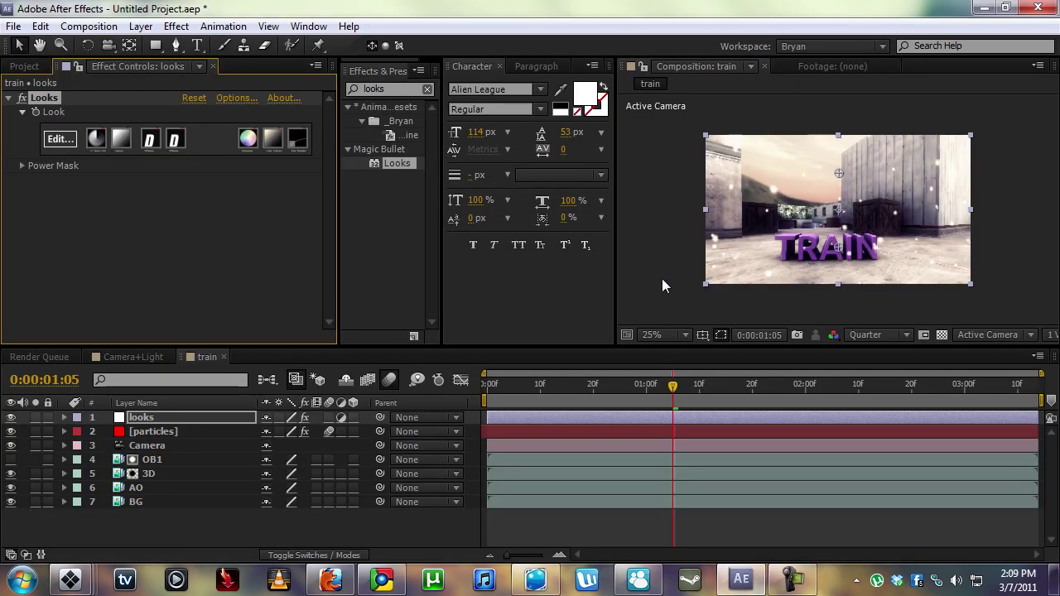
left_click_drag(337, 237, 276, 239)
- Create a black 1280 x 720 px solid named optical at the top of the train composition
right_click(184, 512)
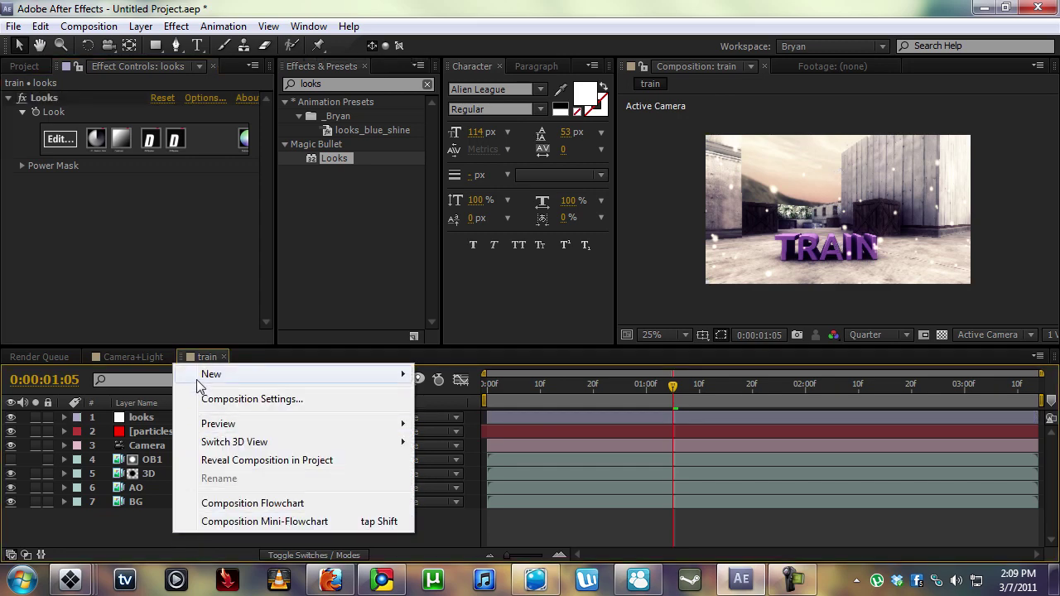
mouse_move(203, 377)
left_click(464, 419)
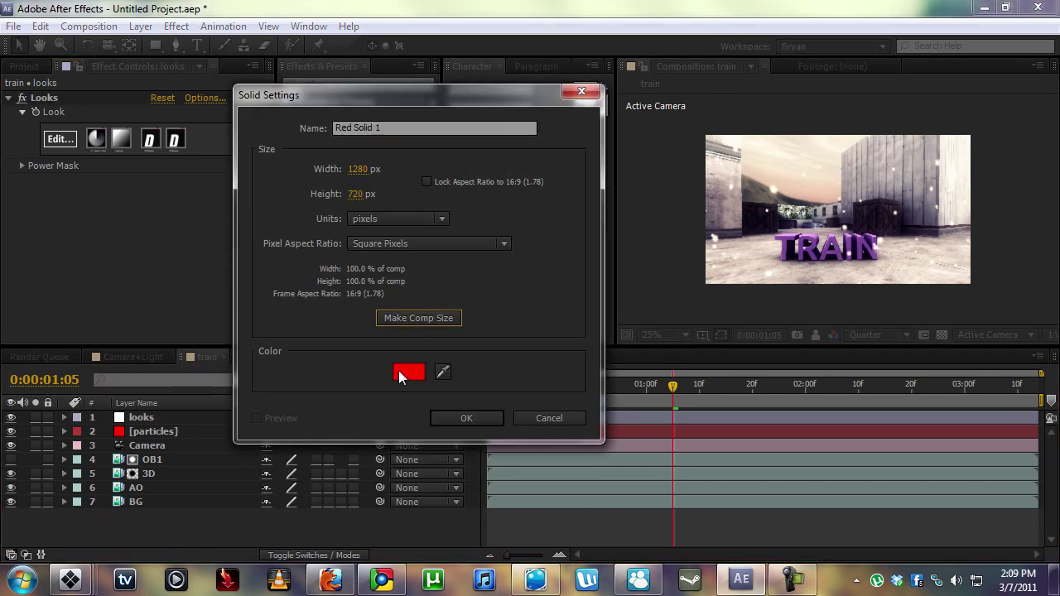
left_click(408, 371)
left_click(635, 229)
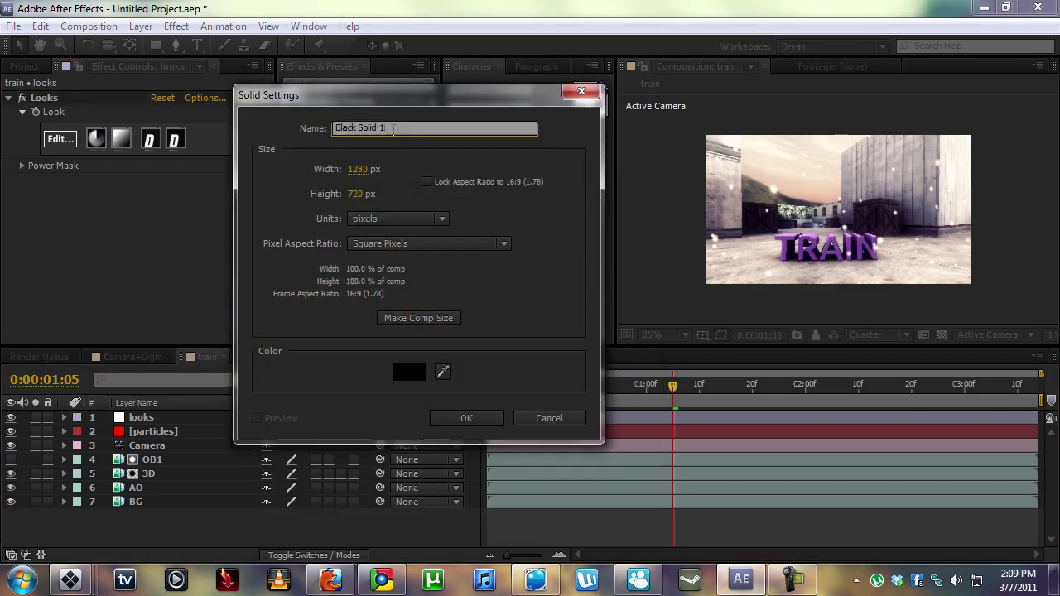
type("optical")
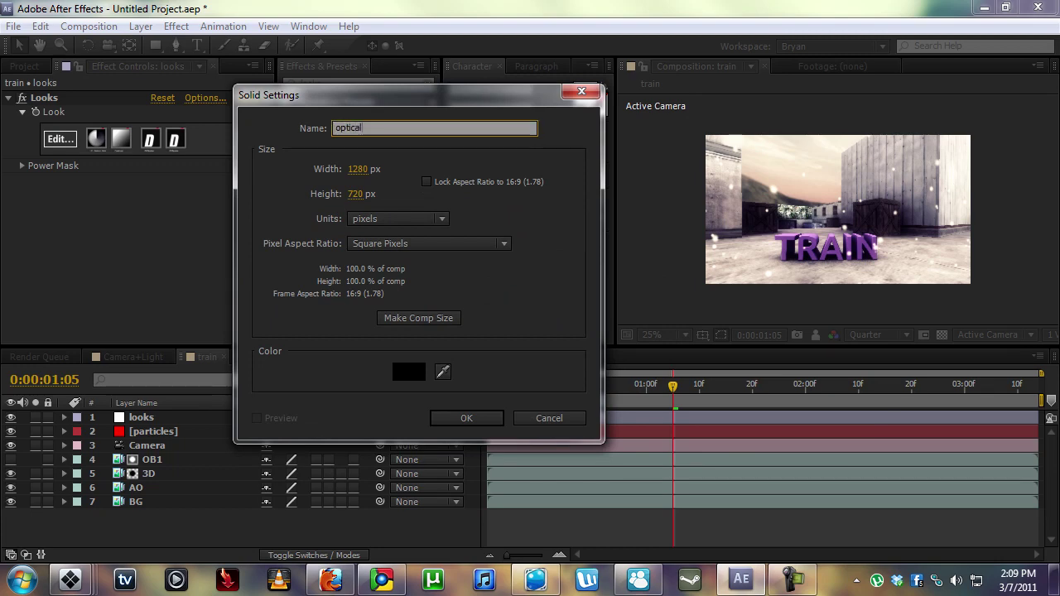
key("Return")
- Find the Optical Flares effect and apply it to the optical solid
left_click(427, 84)
type("optical")
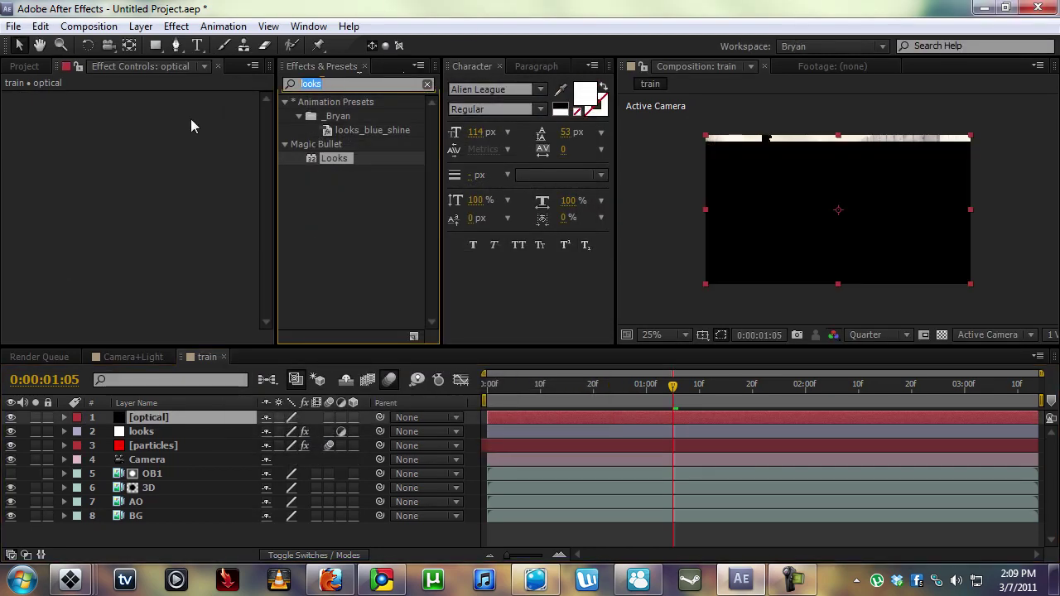
double_click(348, 116)
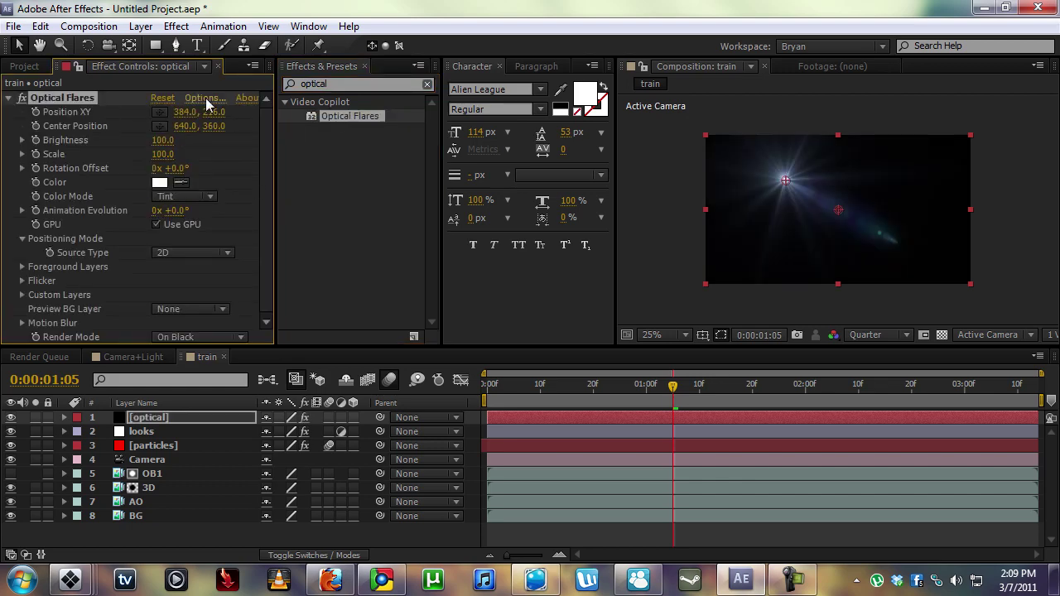
- Browse the PcBox Studio Flares presets and load Sankor 16-D as the lens flare
left_click(205, 97)
left_click_drag(1051, 308, 1051, 422)
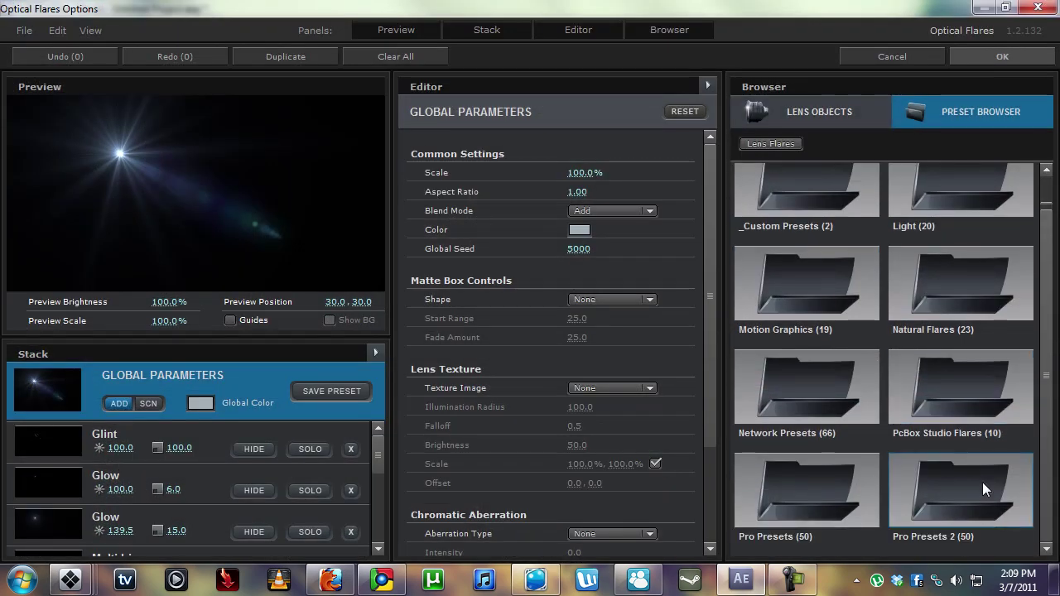
left_click(970, 389)
left_click_drag(1054, 232, 1047, 207)
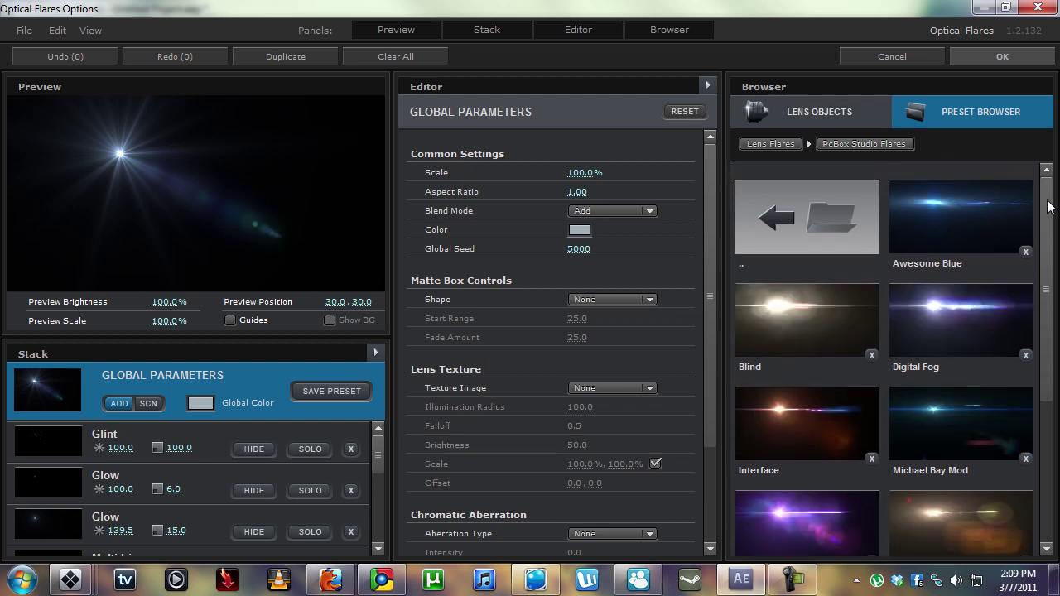
left_click(967, 222)
left_click_drag(98, 184, 122, 161)
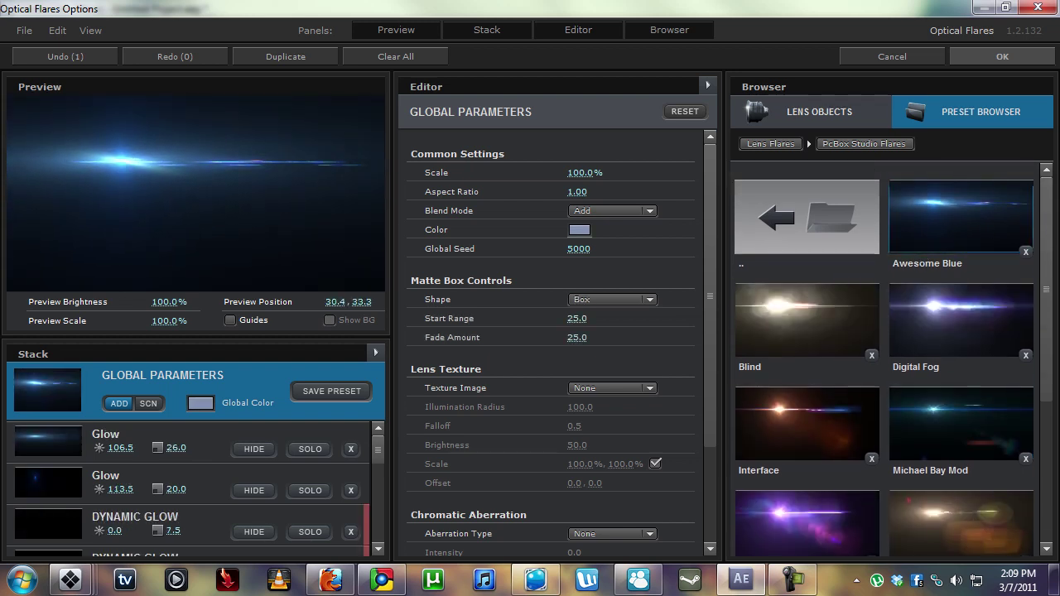
scroll(1045, 338, "down", 3)
left_click(1012, 392)
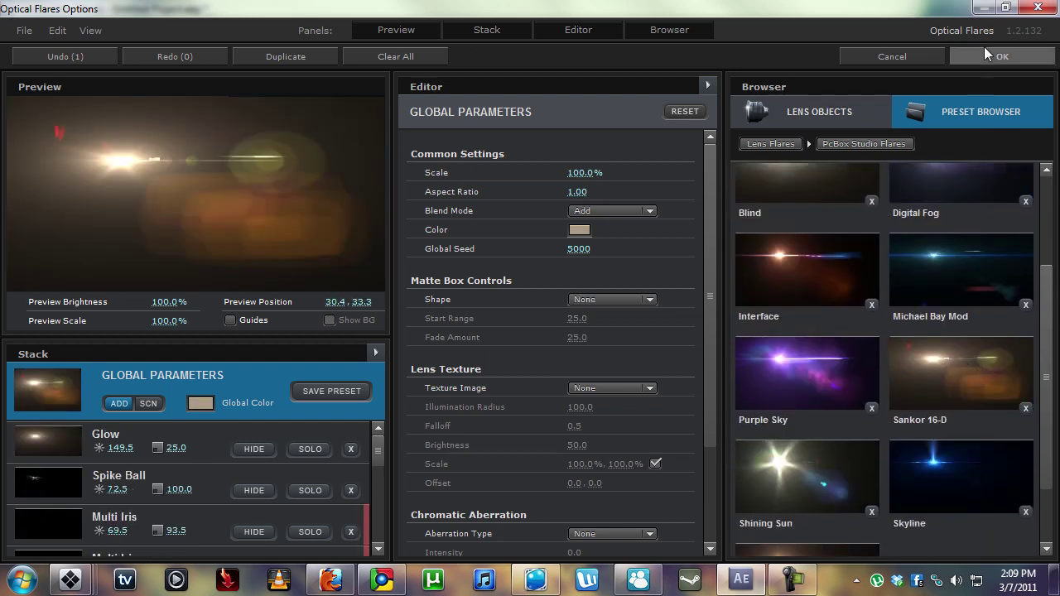
left_click(1002, 57)
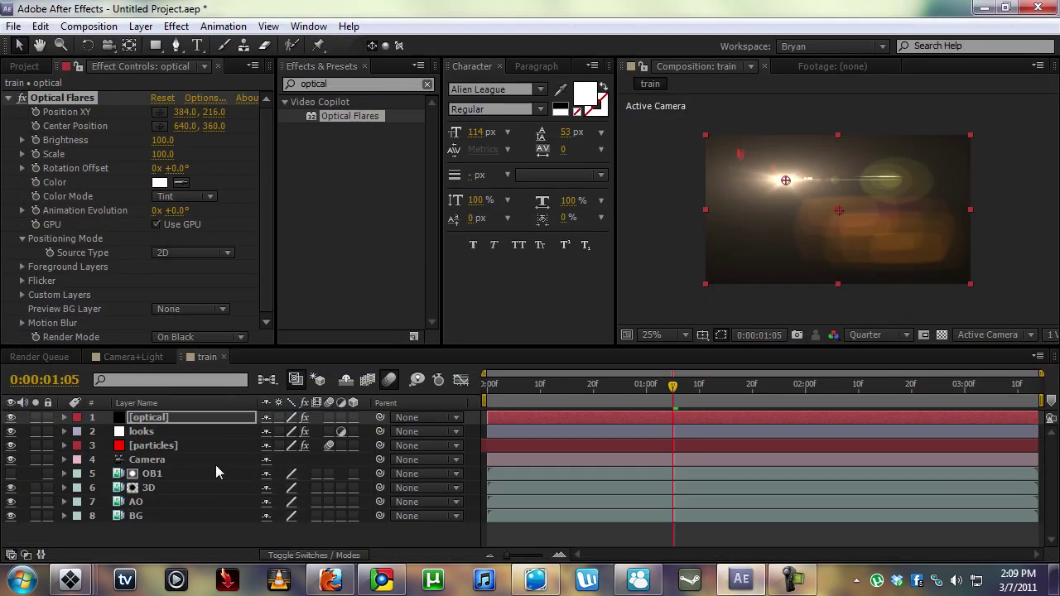
- Set the optical layer's blending mode to Add
left_click(314, 555)
left_click(280, 417)
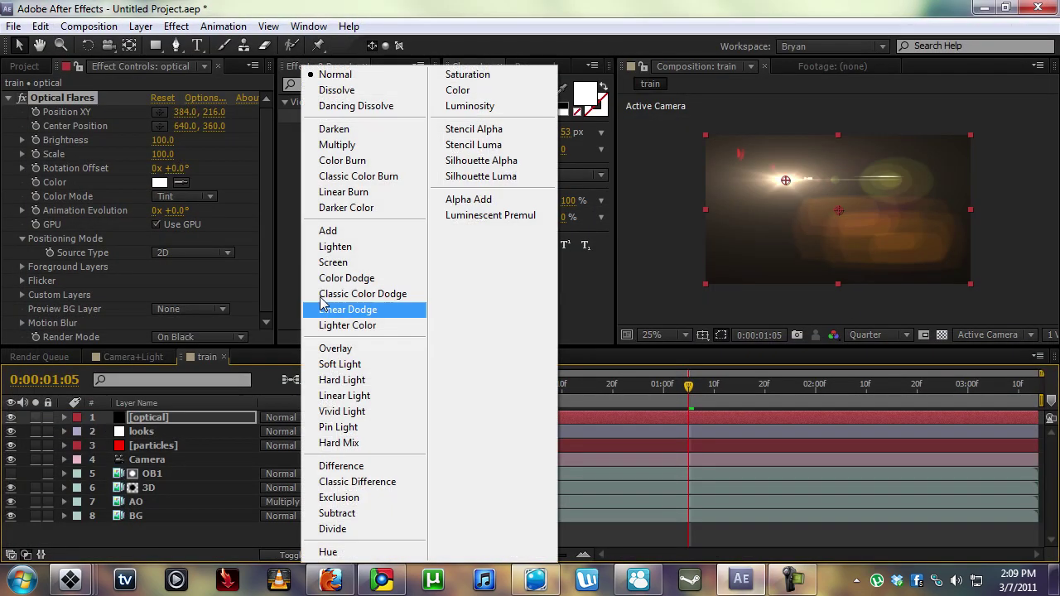
left_click(362, 231)
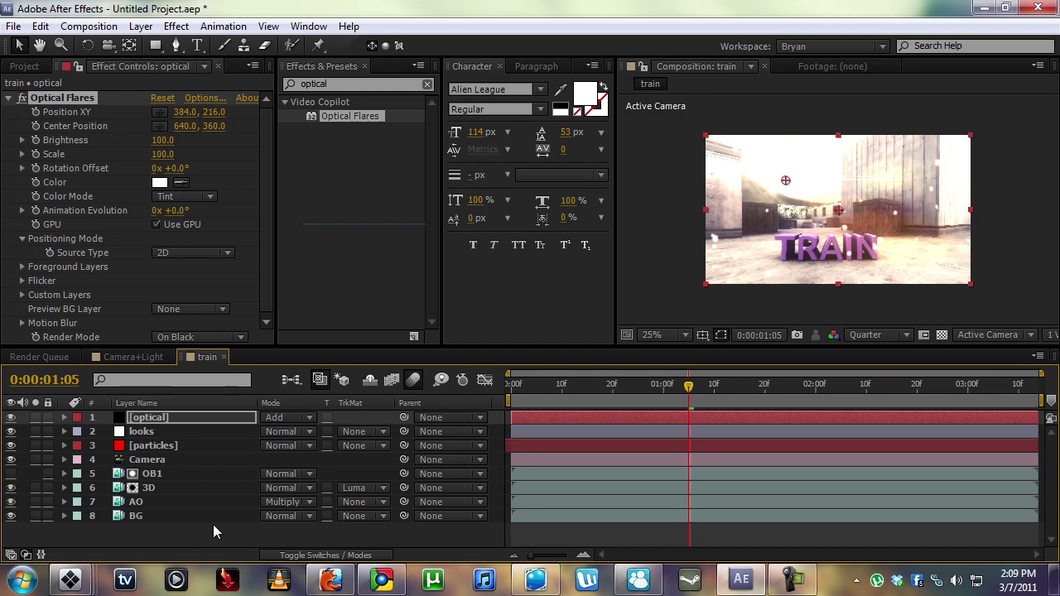
left_click(213, 524)
- Solo the optical and BG layers to view the flare over the background footage only
left_click(36, 417)
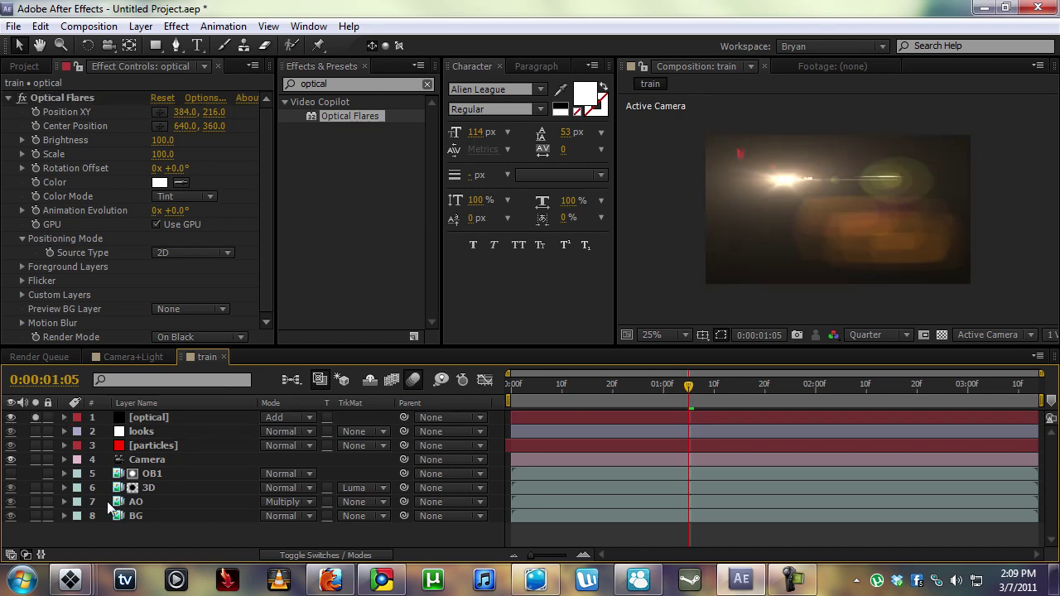
left_click(34, 515)
left_click(143, 516)
- Set the flare's Brightness to 50 and enable keyframing for its Position XY
left_click(161, 416)
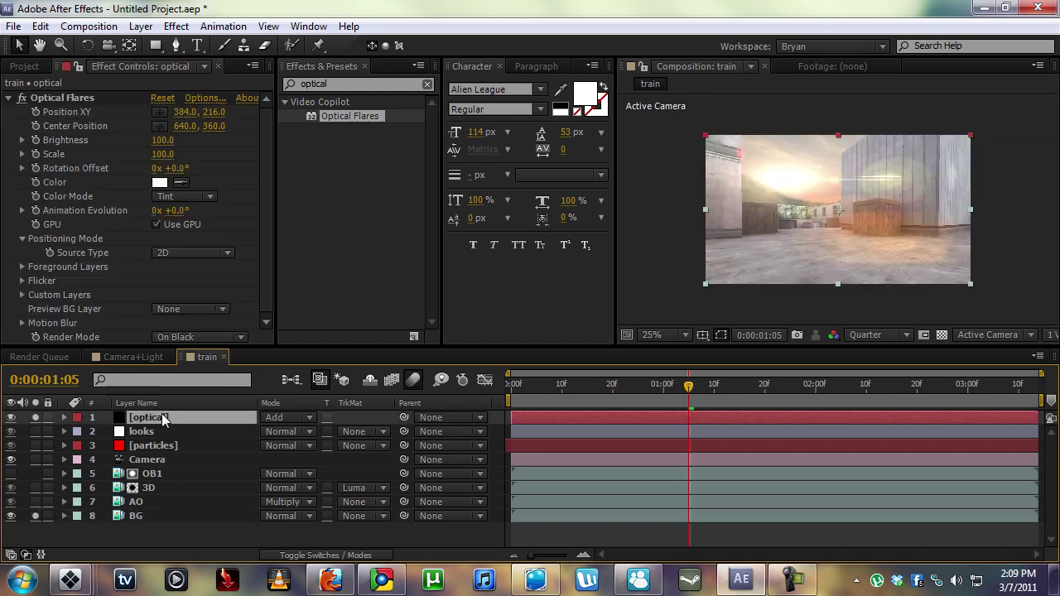
left_click(163, 141)
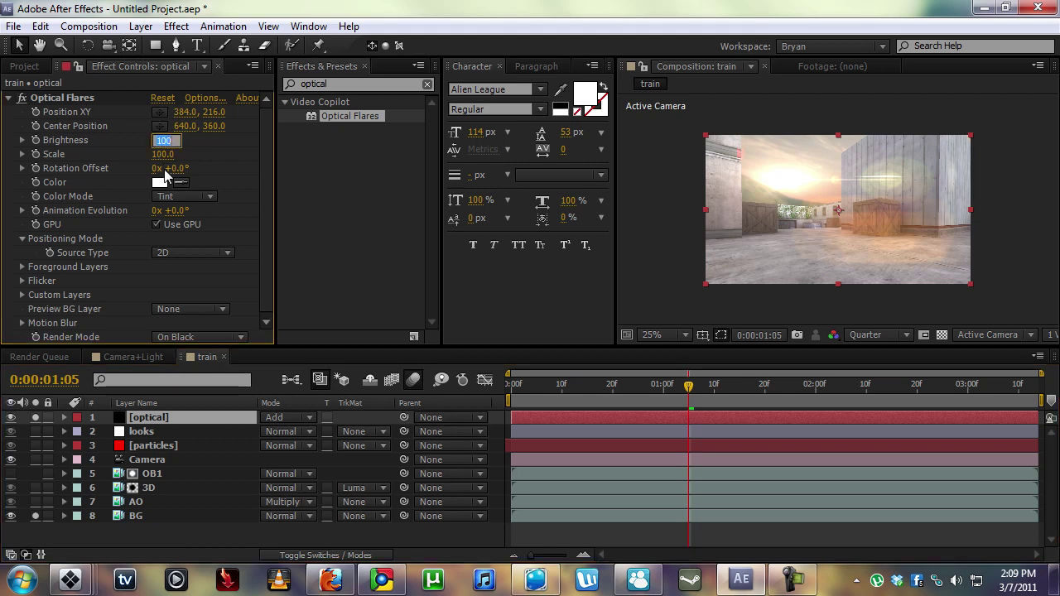
key("Return")
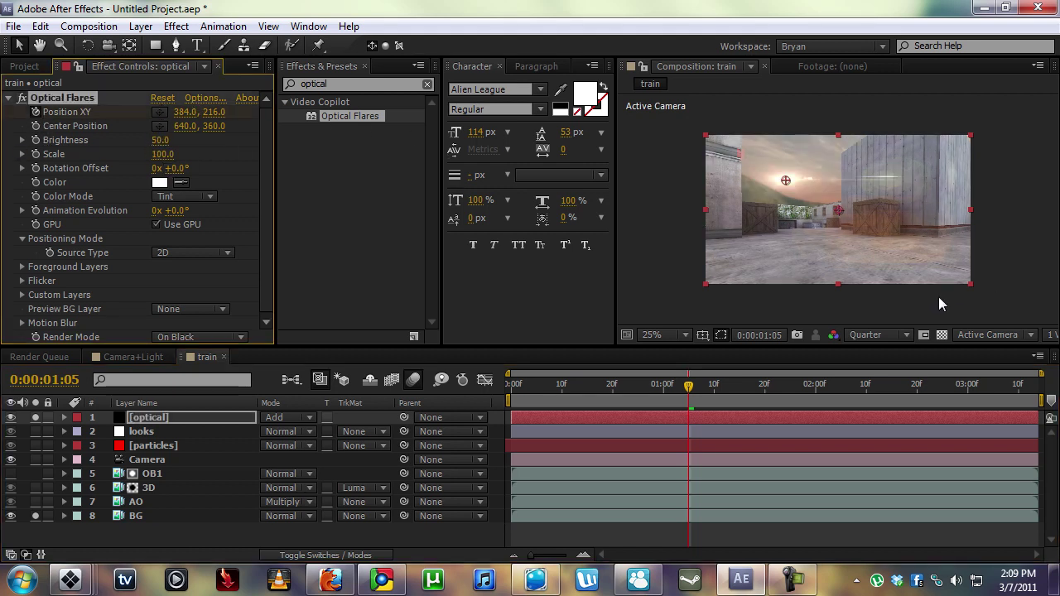
- Shift the Position XY keyframe to the composition's first frame and place the flare in the sky at about 628, 196
left_click_drag(663, 385, 286, 381)
left_click(197, 416)
key("u")
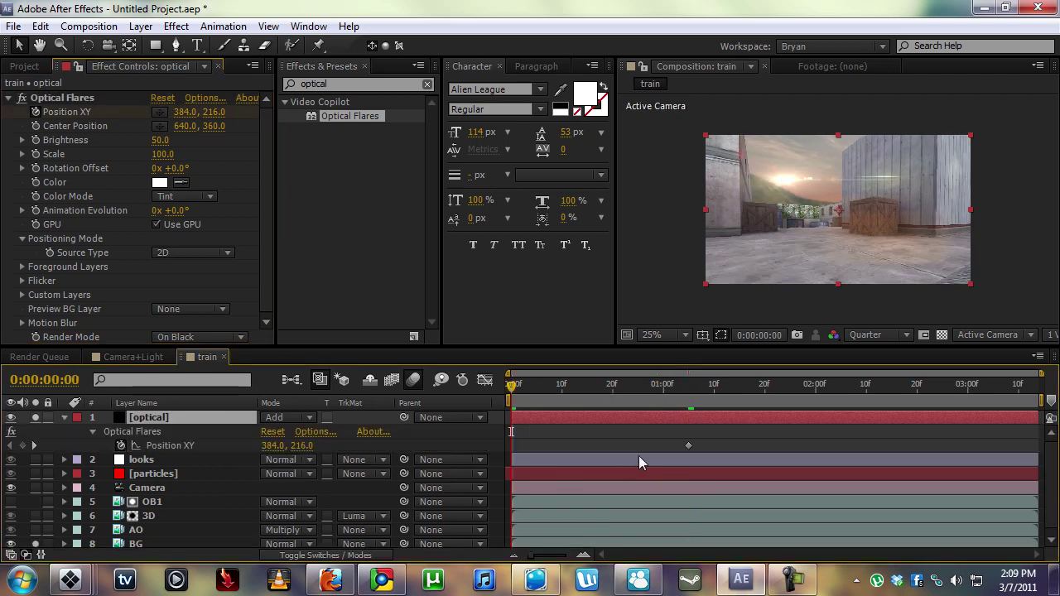
left_click(688, 445)
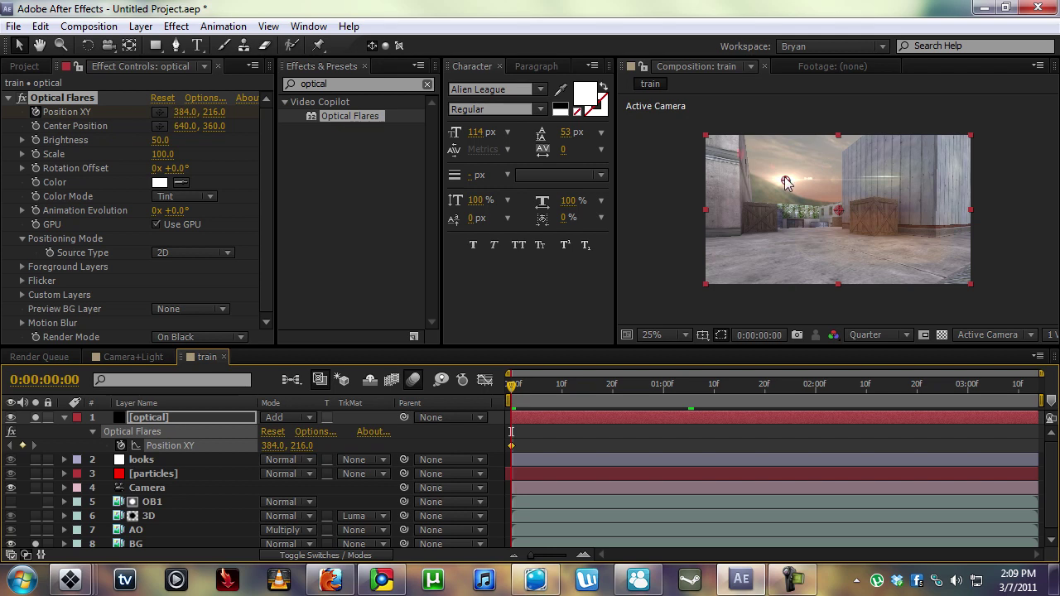
left_click_drag(786, 182, 830, 183)
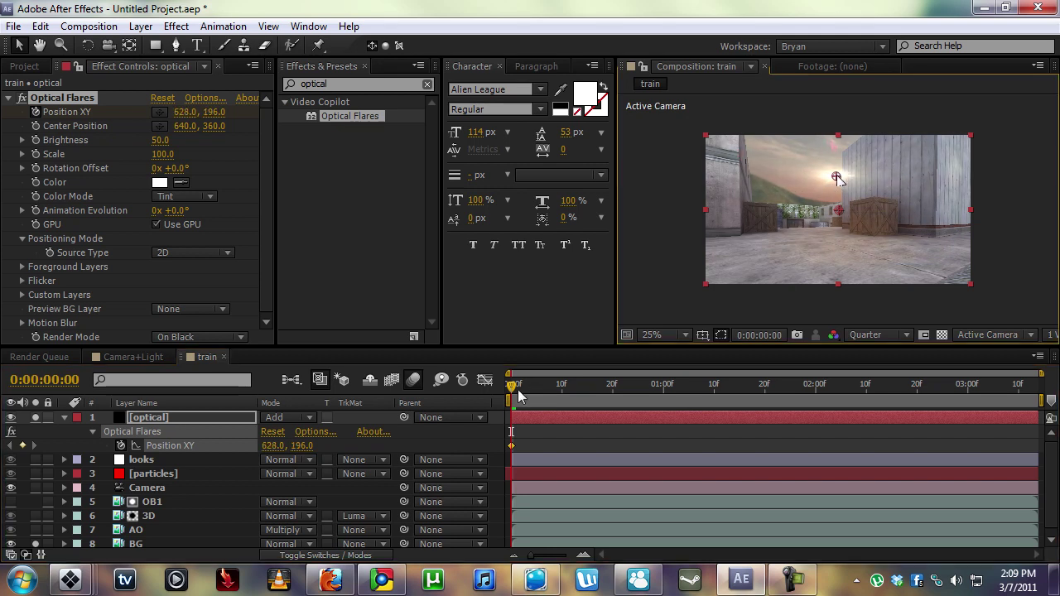
- Keyframe the flare's Position XY at 0:00:03:13 to about 500, 160 so it follows the sky, checking the motion by scrubbing
left_click_drag(518, 390, 1034, 387)
left_click_drag(832, 182, 778, 174)
left_click_drag(997, 400, 1047, 400)
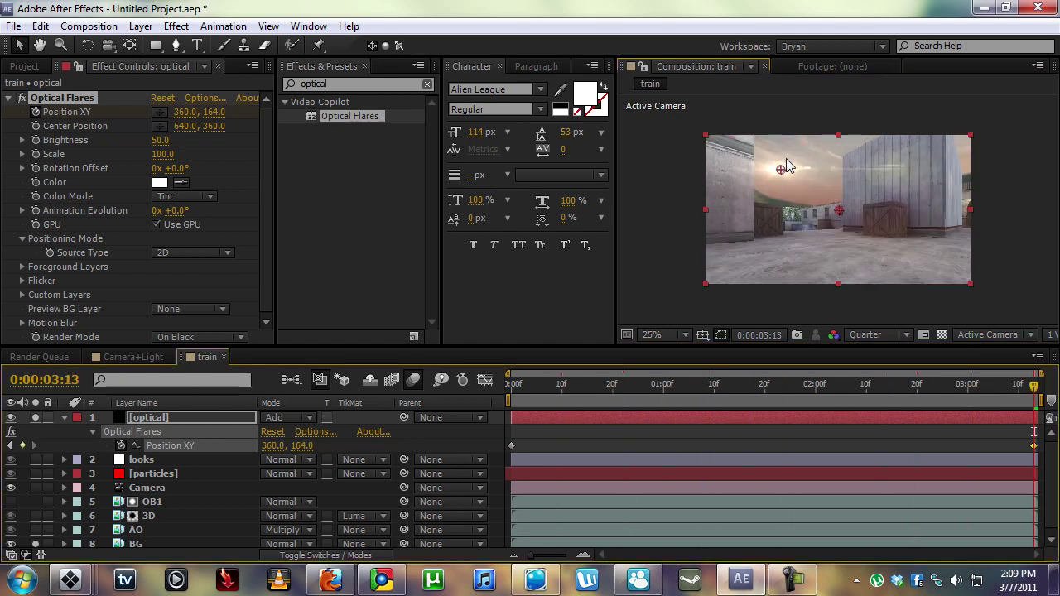
left_click_drag(779, 170, 800, 175)
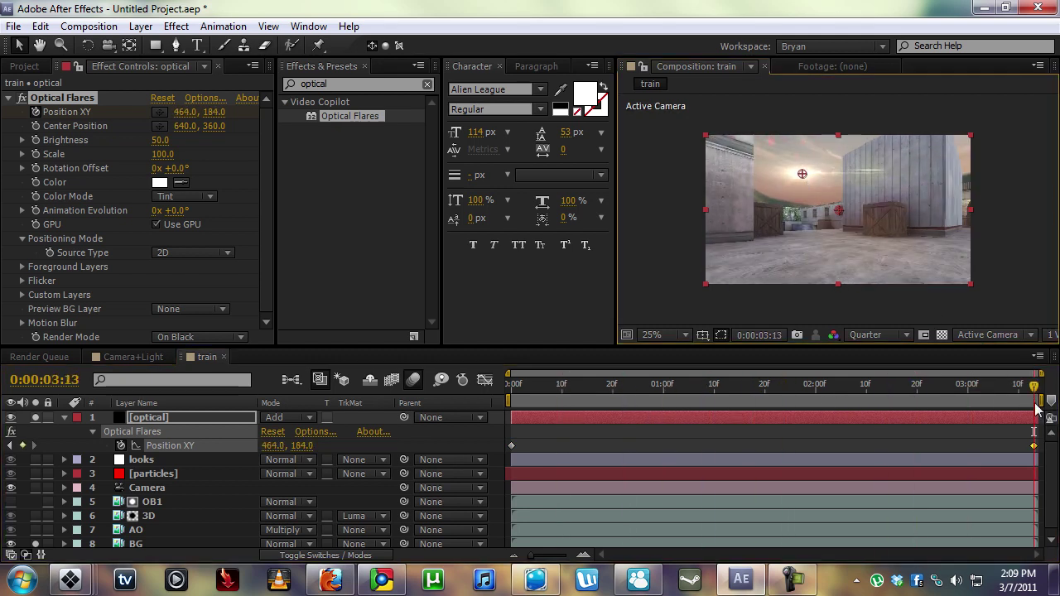
left_click_drag(1033, 387, 1043, 410)
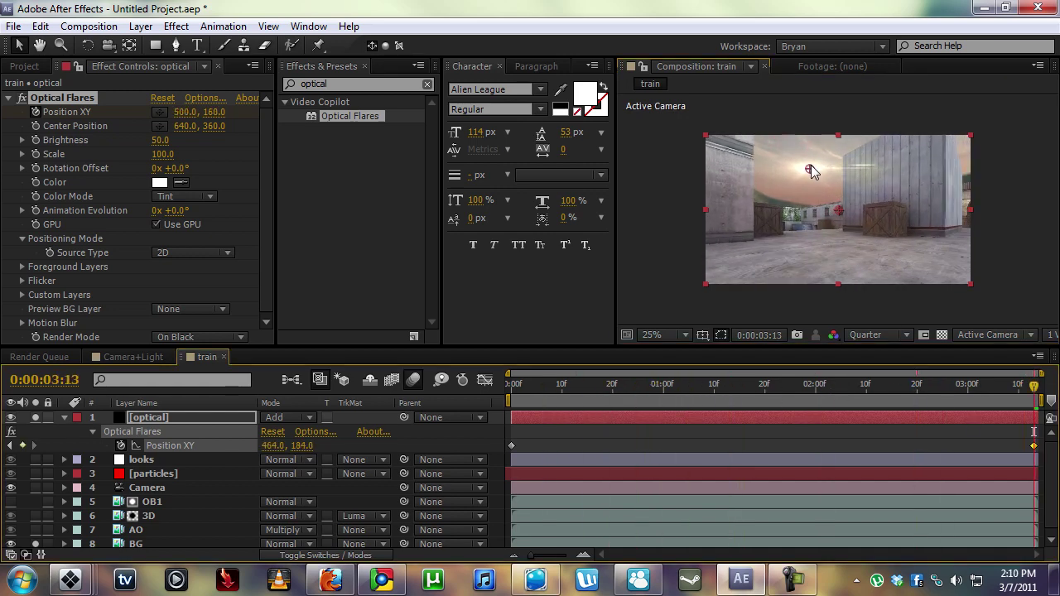
left_click_drag(856, 393, 1041, 397)
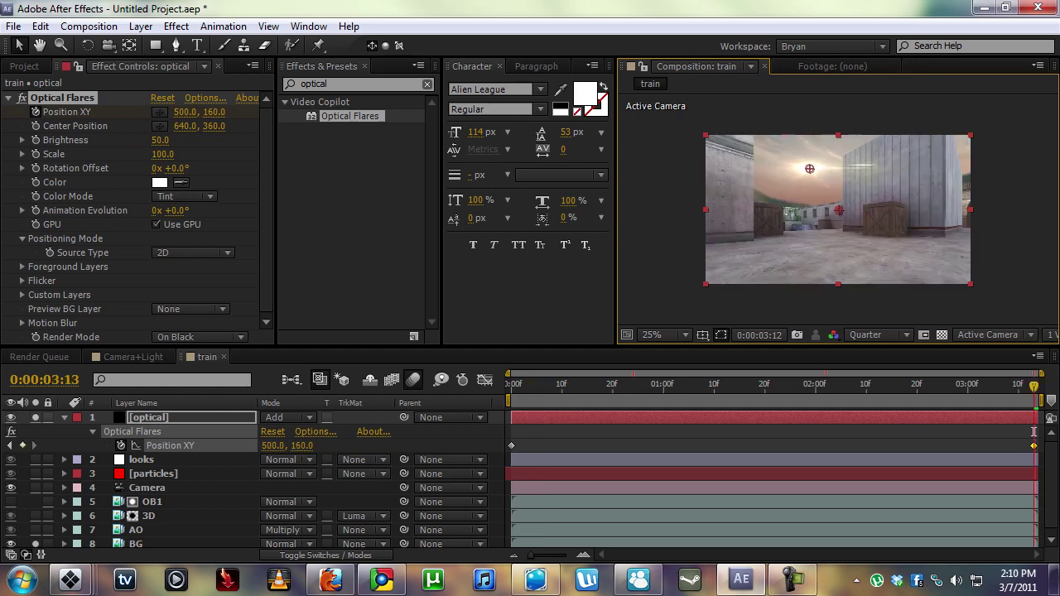
- Move the flare's Center Position to about 812, 308 and preview its motion
left_click_drag(839, 210, 873, 203)
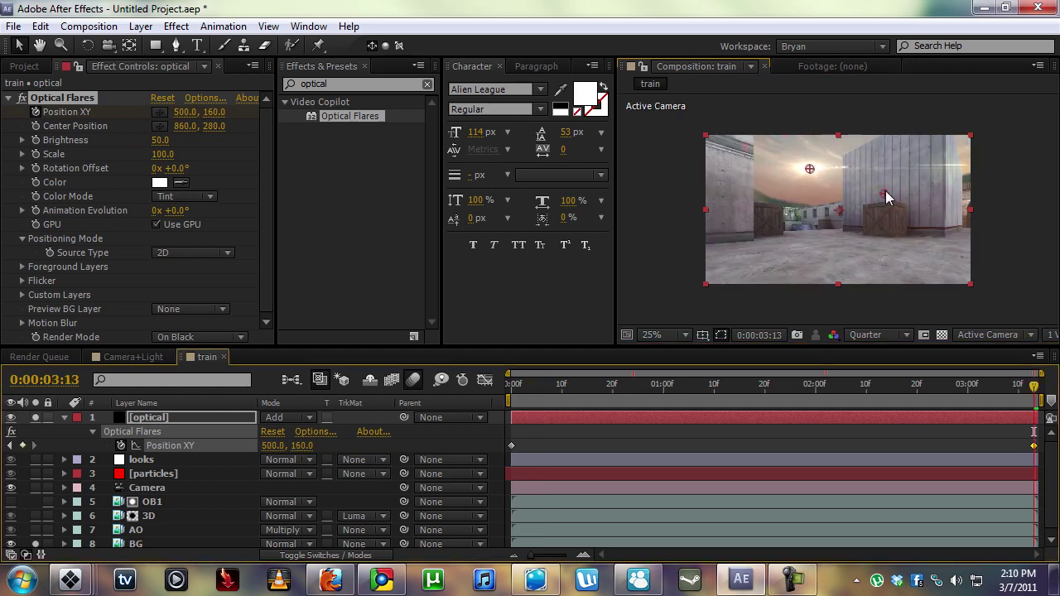
left_click_drag(996, 394, 698, 385)
key("space")
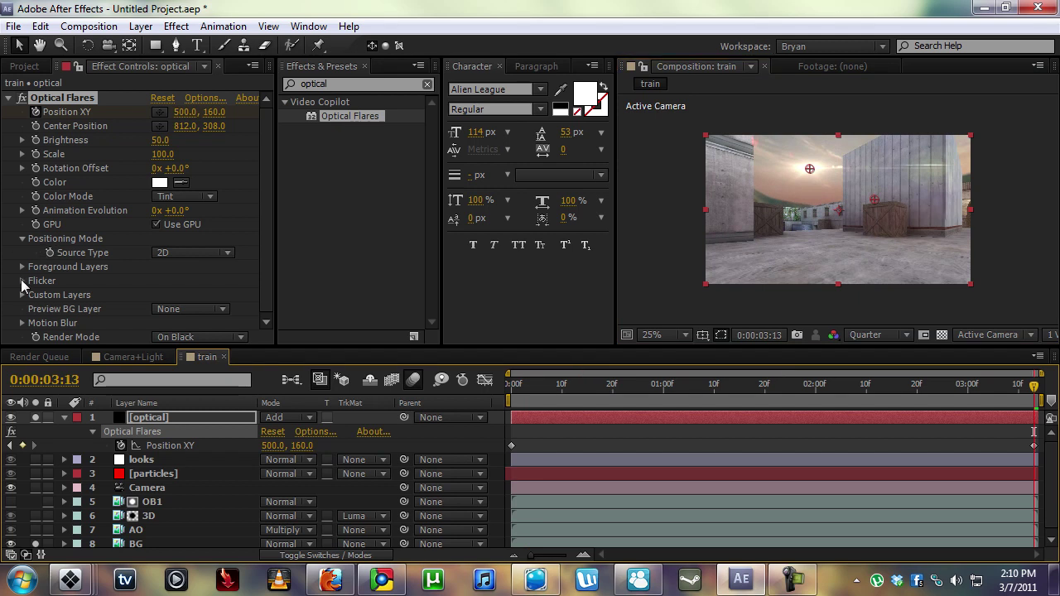
- Set the flare's Flicker Amount to 50
left_click(23, 281)
left_click(162, 293)
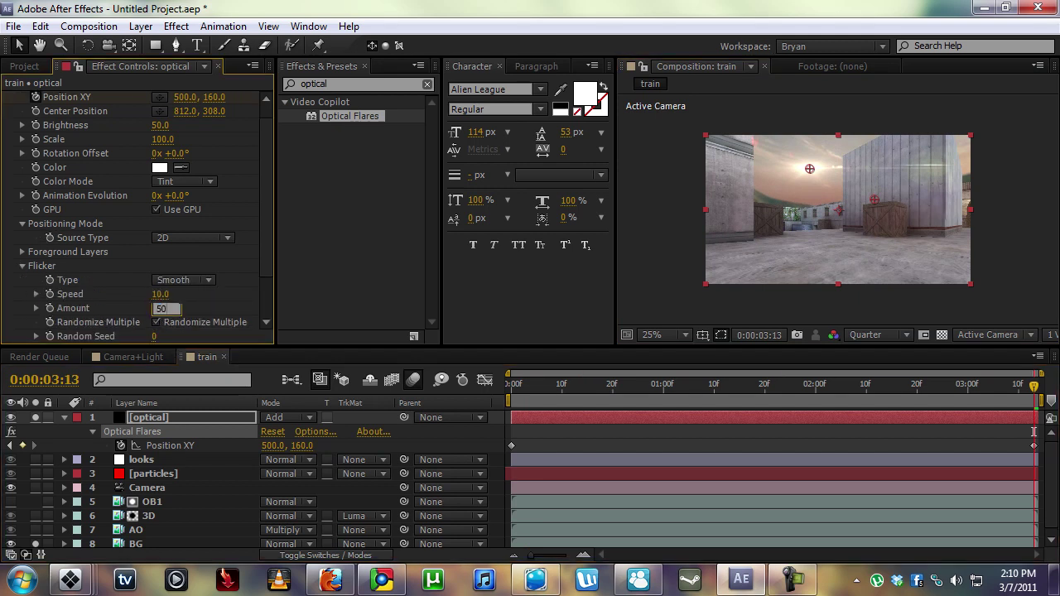
left_click(39, 424)
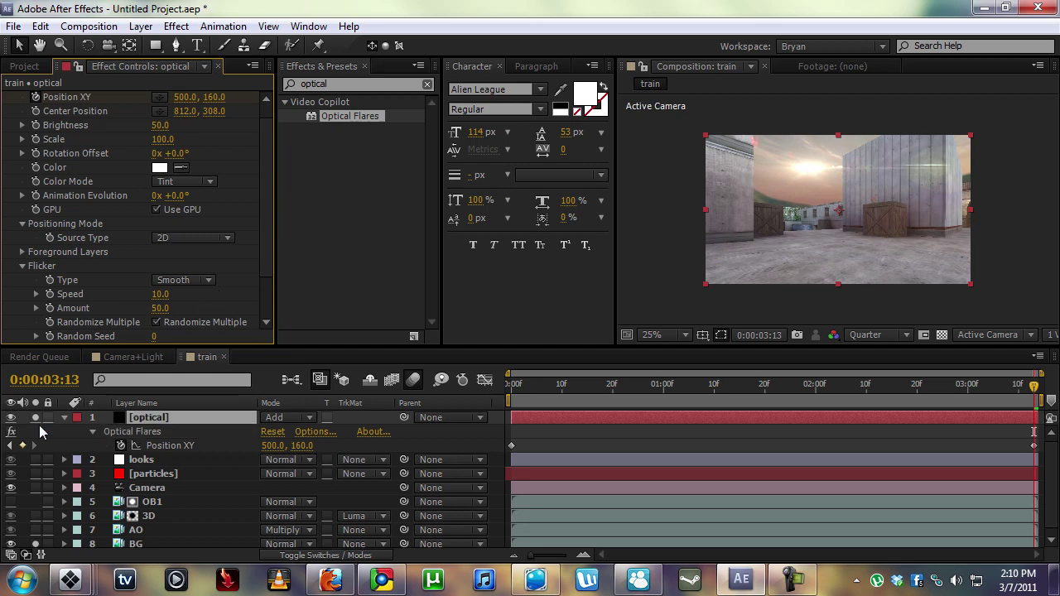
- Unsolo the BG layer to preview the flickering flare alone, then unsolo the optical layer and collapse its properties
left_click(35, 420)
scroll(59, 493, "down", 1)
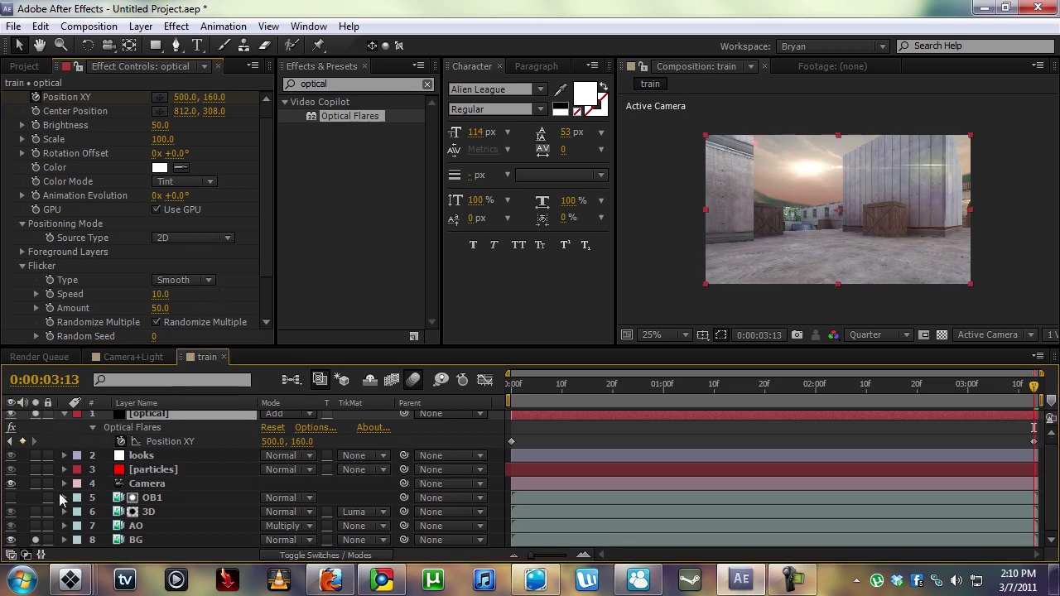
left_click(11, 539)
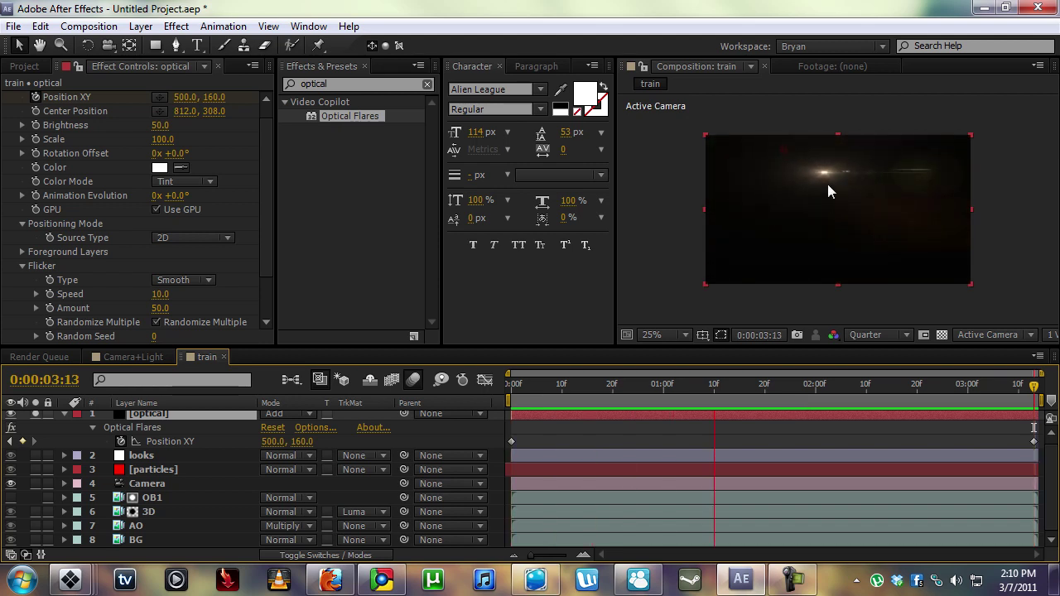
scroll(122, 424, "up", 1)
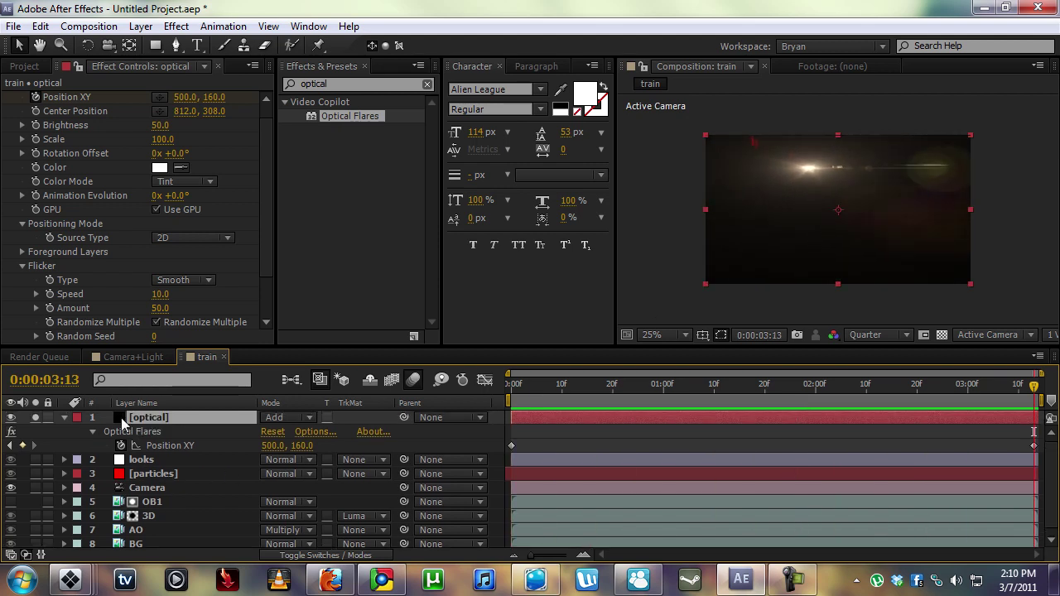
left_click(64, 417)
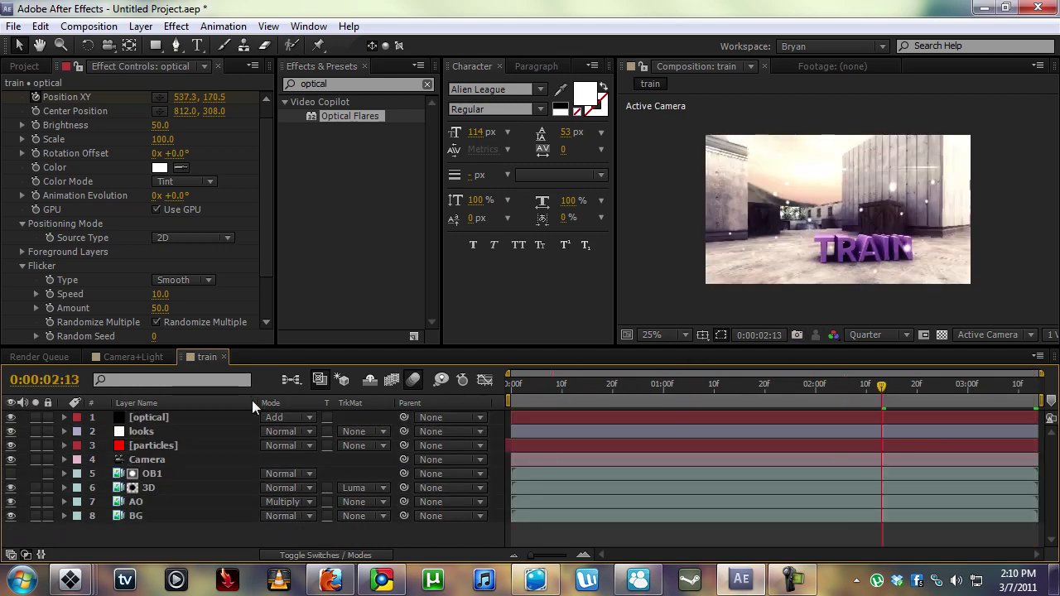
- Move the looks adjustment layer below the particles layer in the stacking order
left_click(164, 419)
left_click(156, 429)
left_click_drag(156, 429, 173, 448)
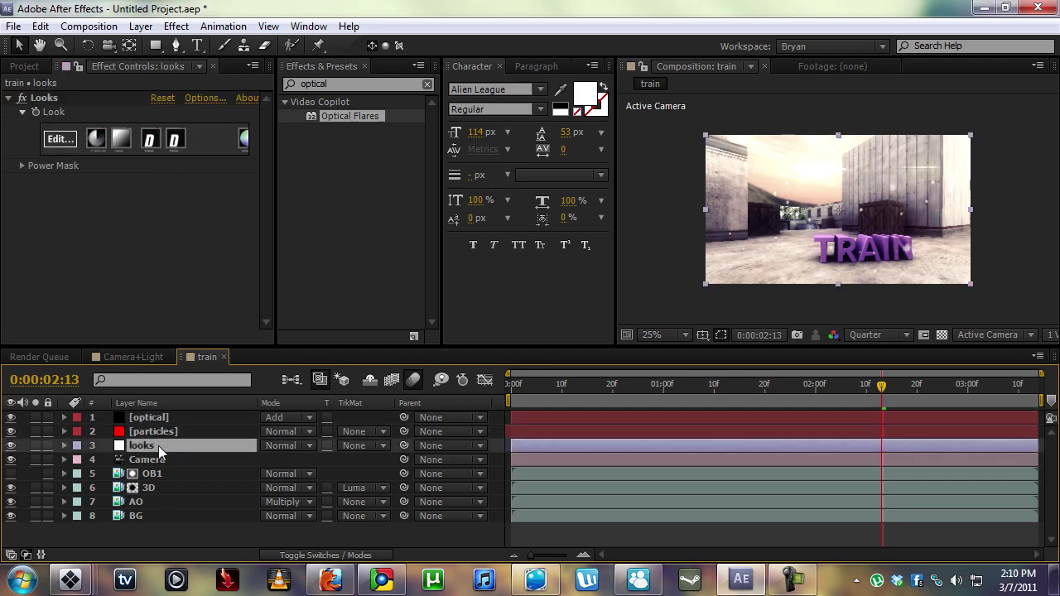
- On the particles layer, set Particular's particle Size to 0.5 and the emitter's Particles/sec to 200
left_click(154, 432)
left_click_drag(267, 131, 268, 174)
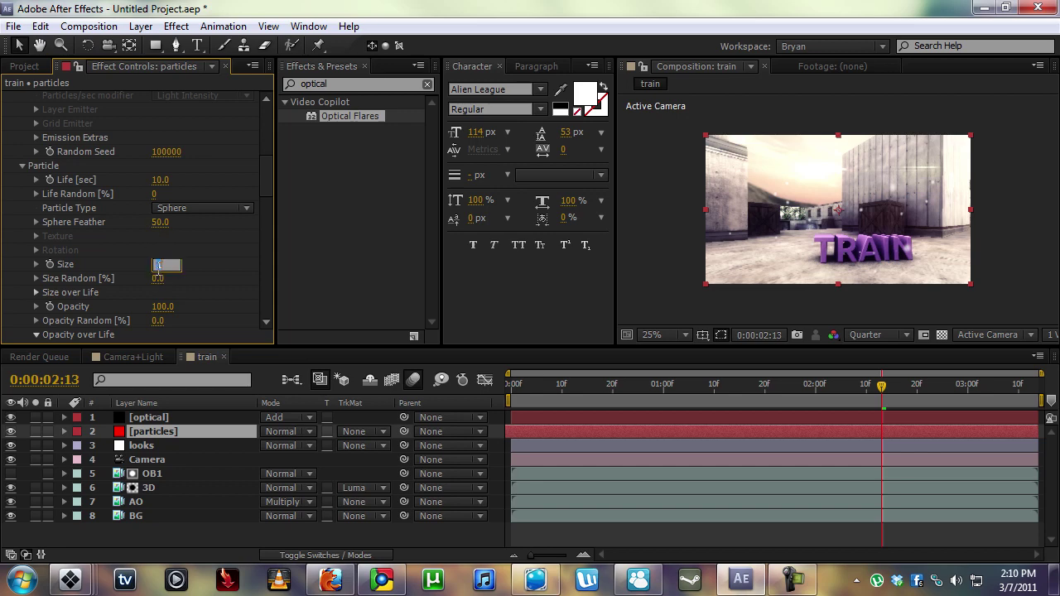
key("Return")
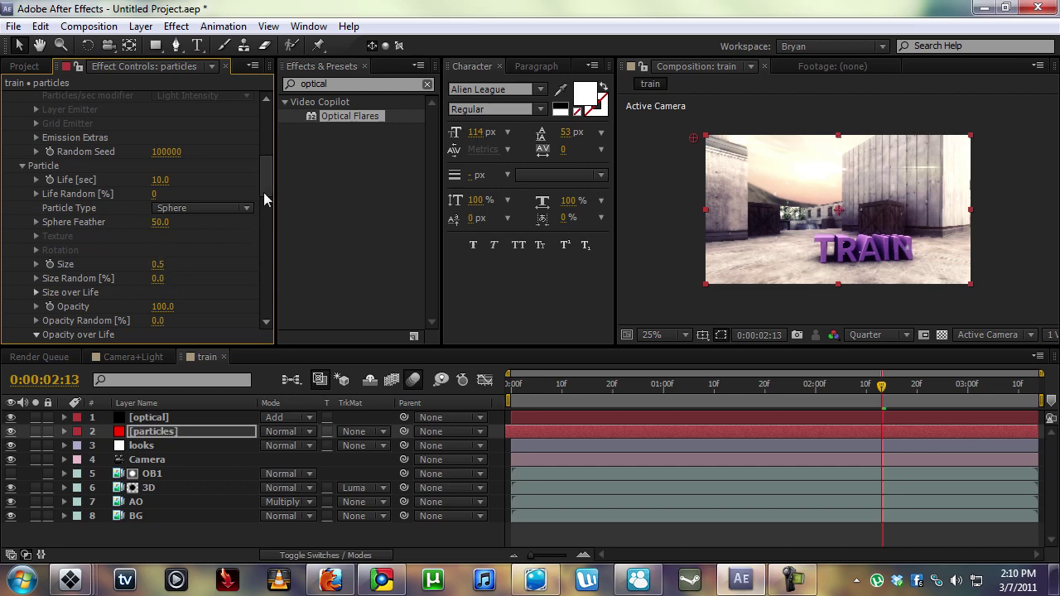
left_click_drag(262, 192, 193, 125)
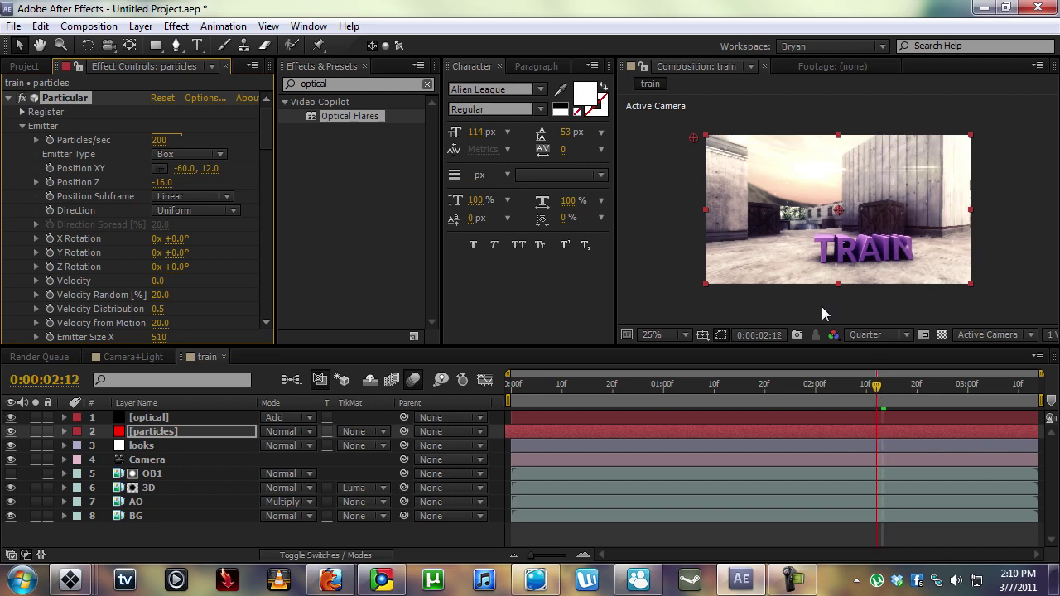
- Switch the composition preview to Full resolution, maximize the viewer at 50% magnification and play back the animation
left_click(876, 334)
left_click(877, 381)
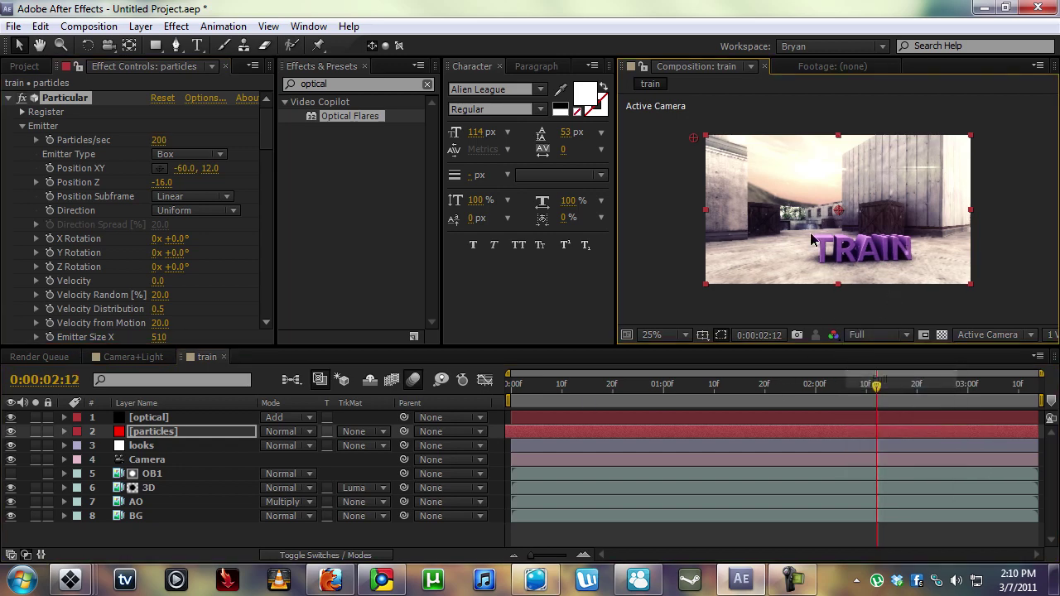
key("grave")
key("period")
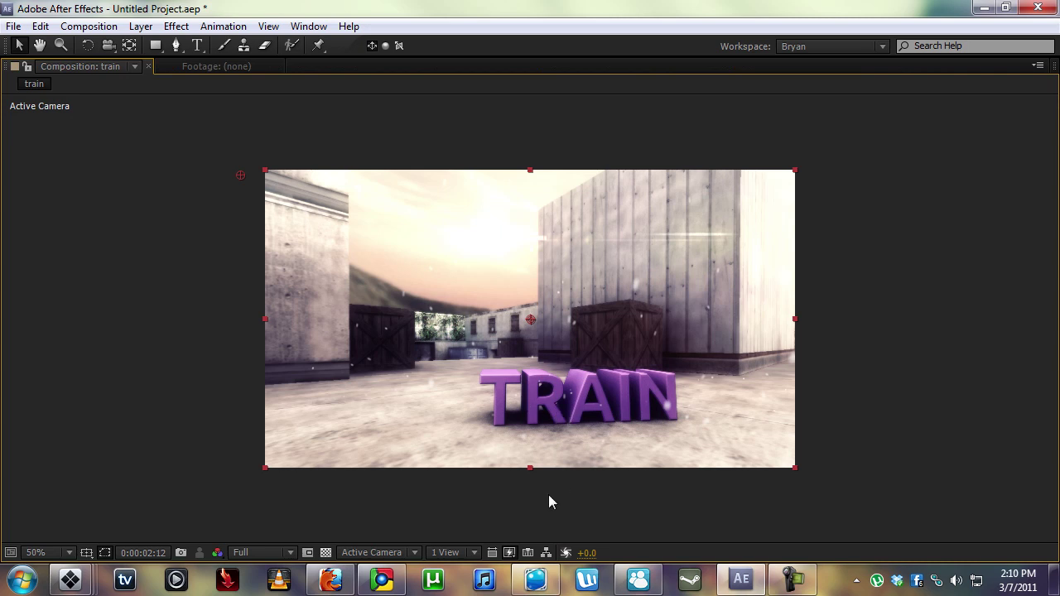
key("space")
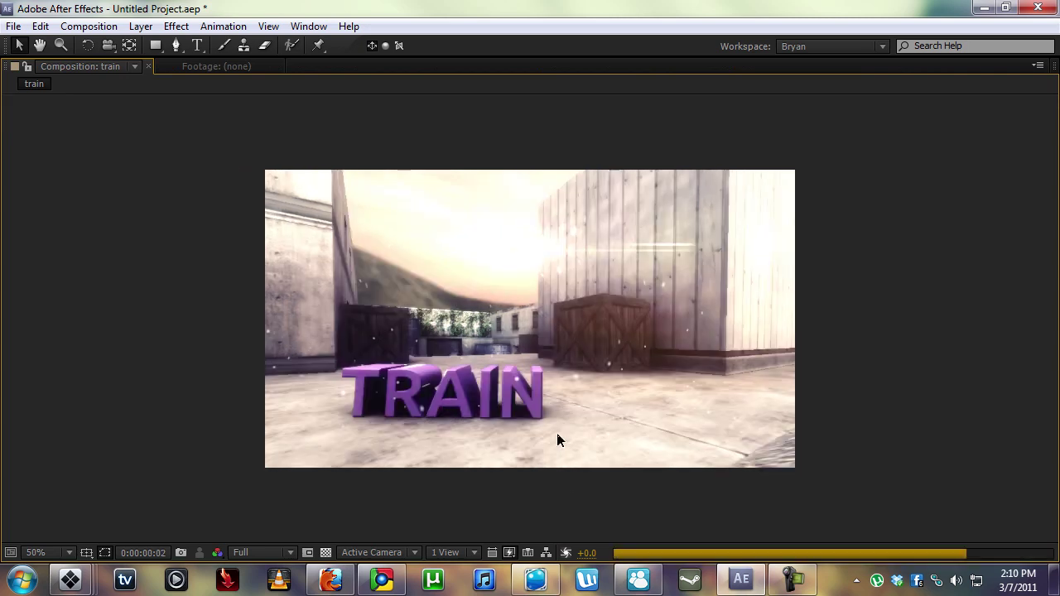